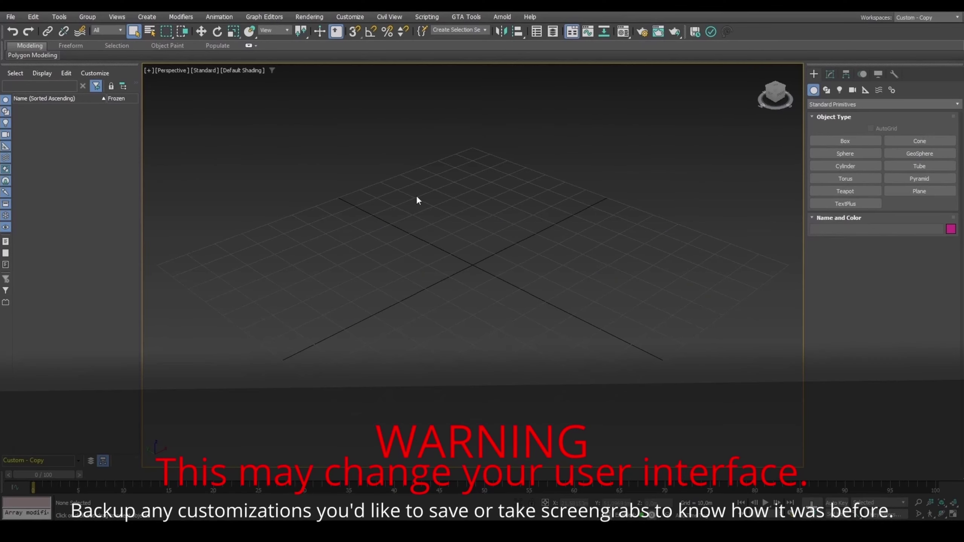
Apply the Max.Legacy default settings with the DefaultUI interface scheme.
click(351, 18)
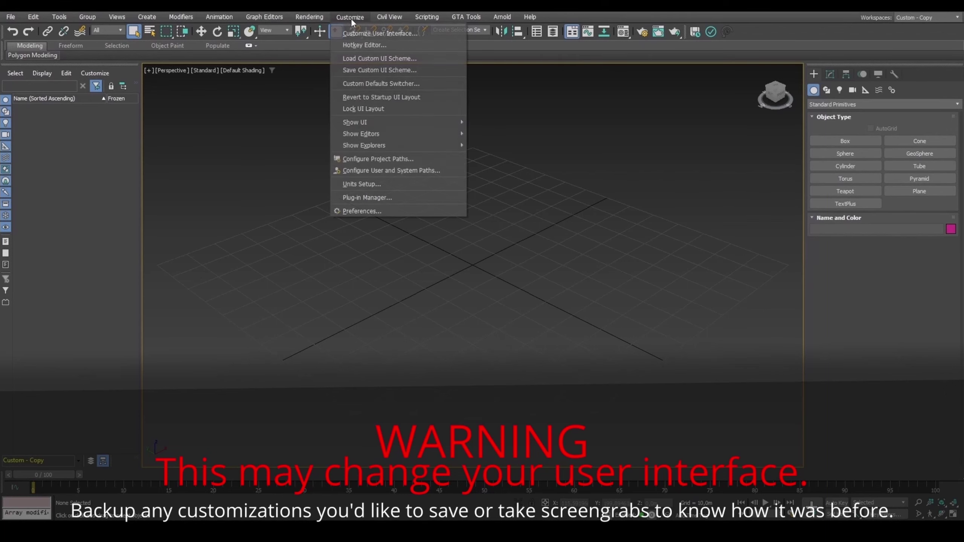
click(362, 83)
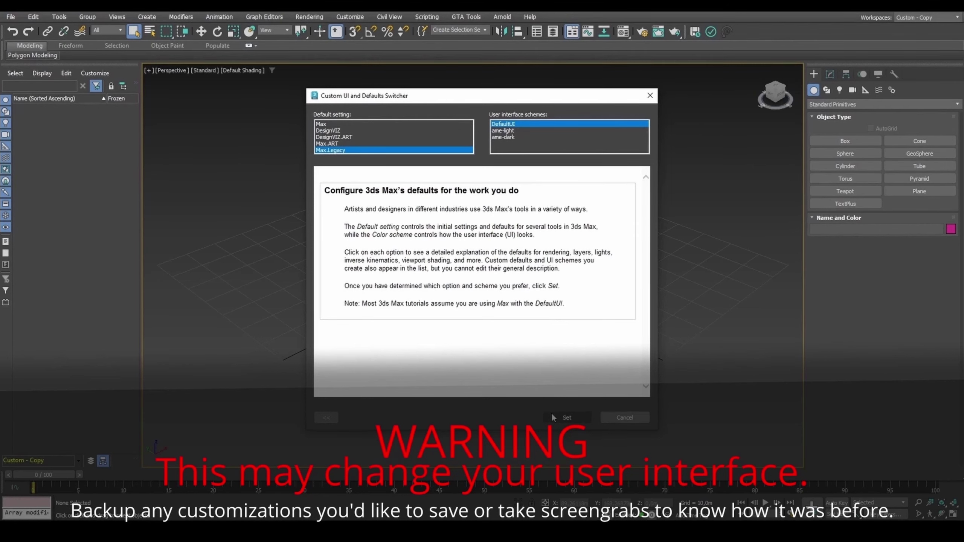
click(566, 417)
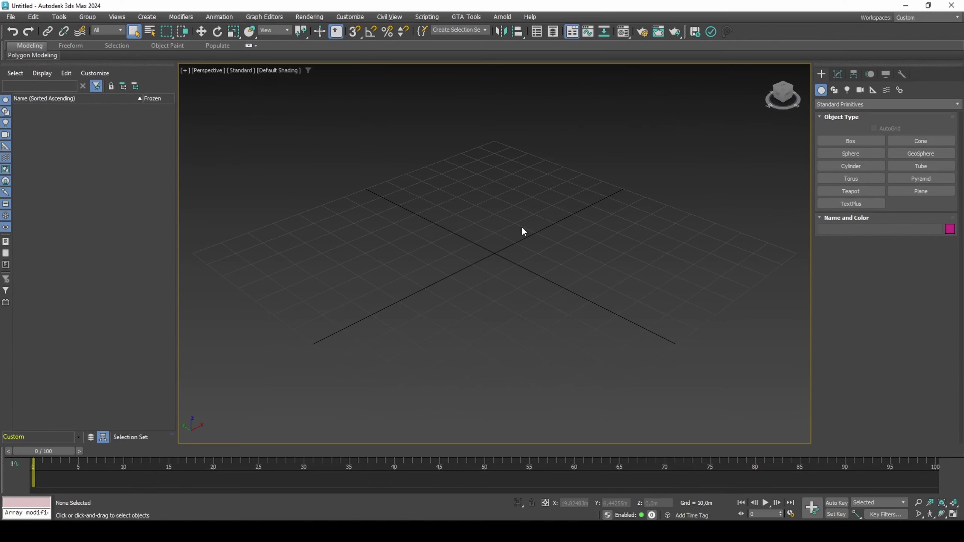
Create a plane at the grid centre, 100 m long and 100 m wide, with 64 length and width segments.
click(900, 191)
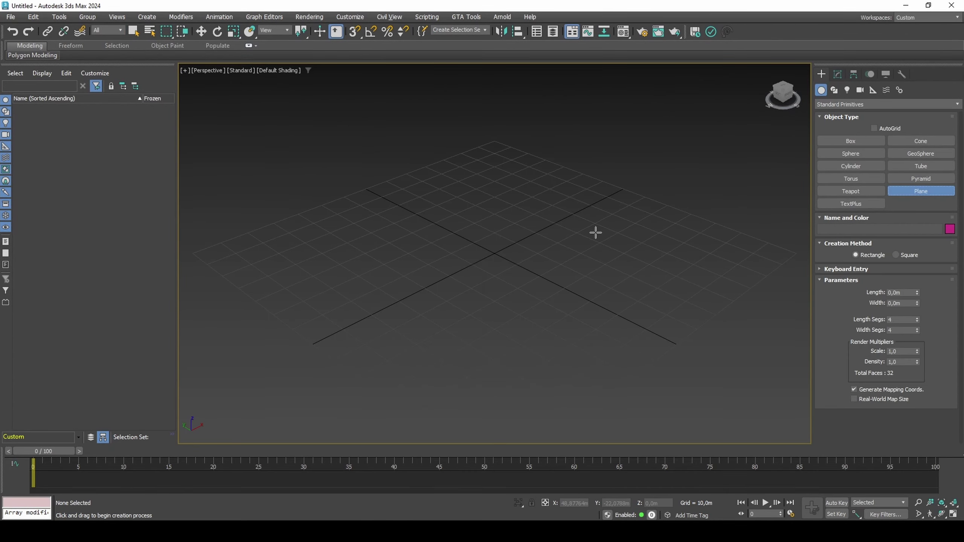
drag(486, 256, 680, 247)
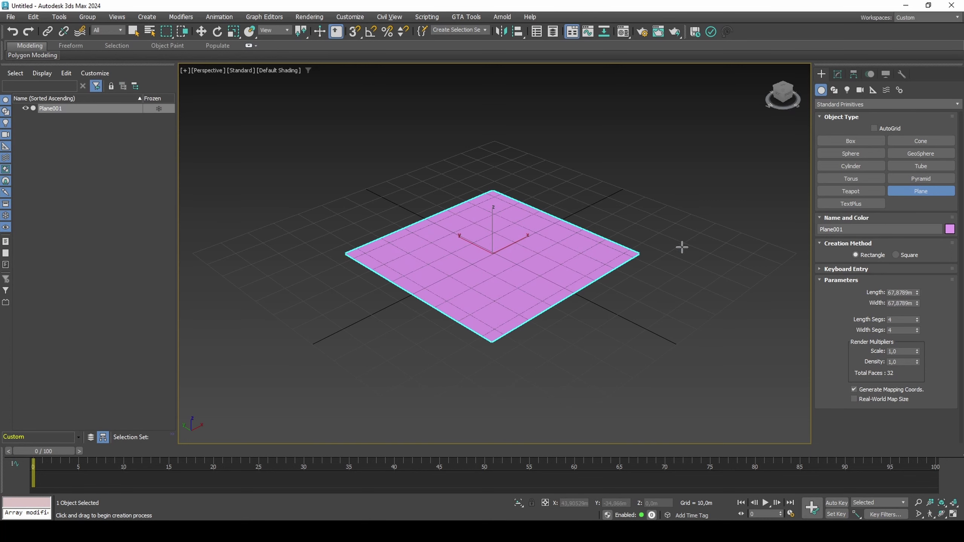
click(890, 293)
text(100)
key(Tab)
text(100)
key(Tab)
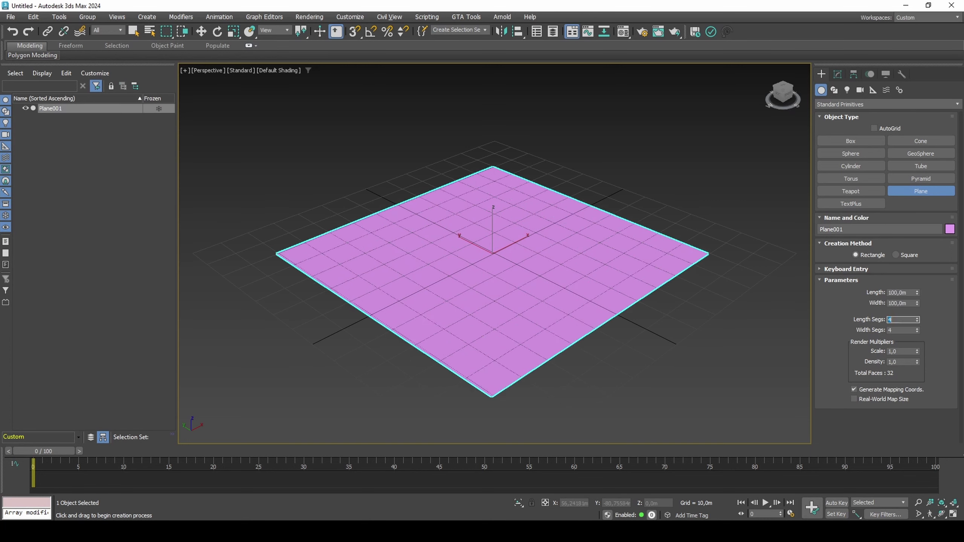
key(Tab)
text(64)
right_click(727, 300)
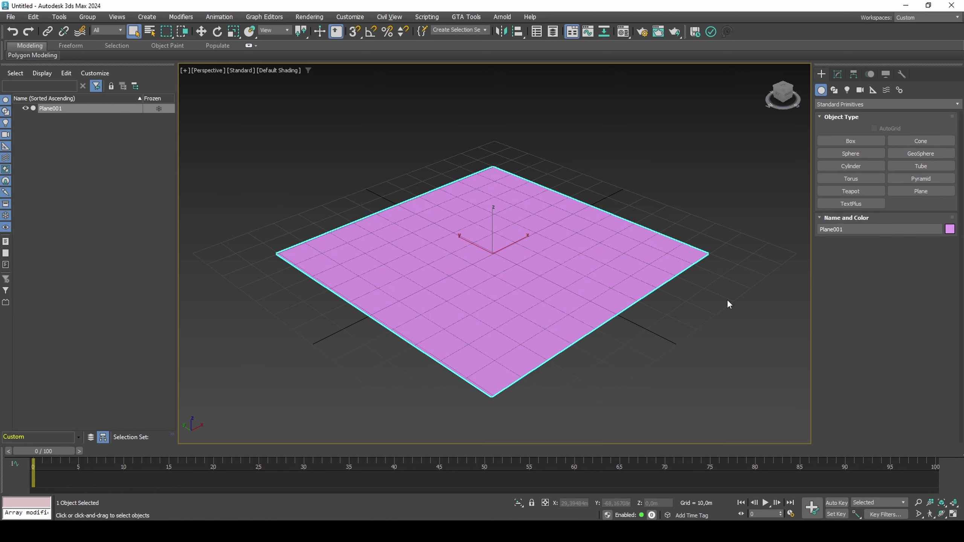
Reset the plane's X and Y position to 0 and show the polygon statistics in the viewport.
key(w)
right_click(633, 504)
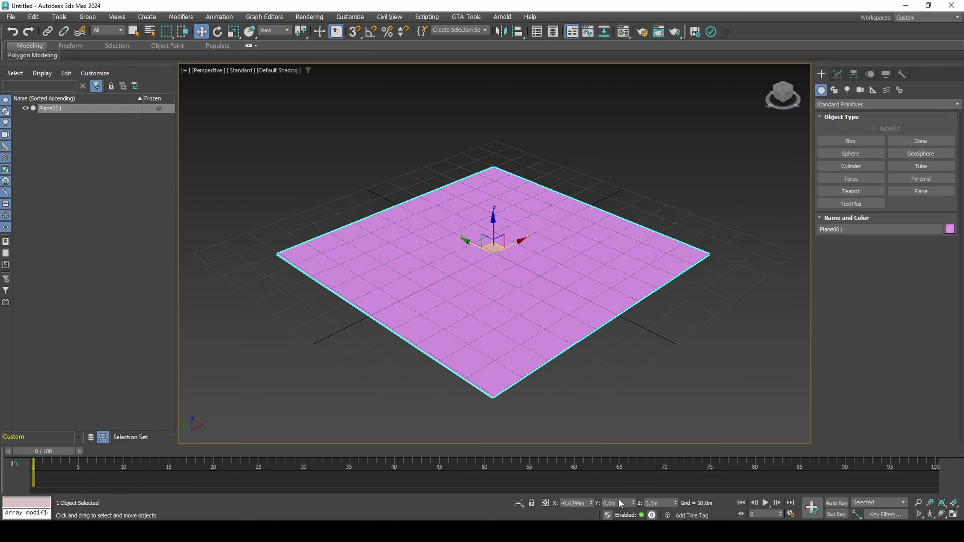
right_click(592, 502)
key(7)
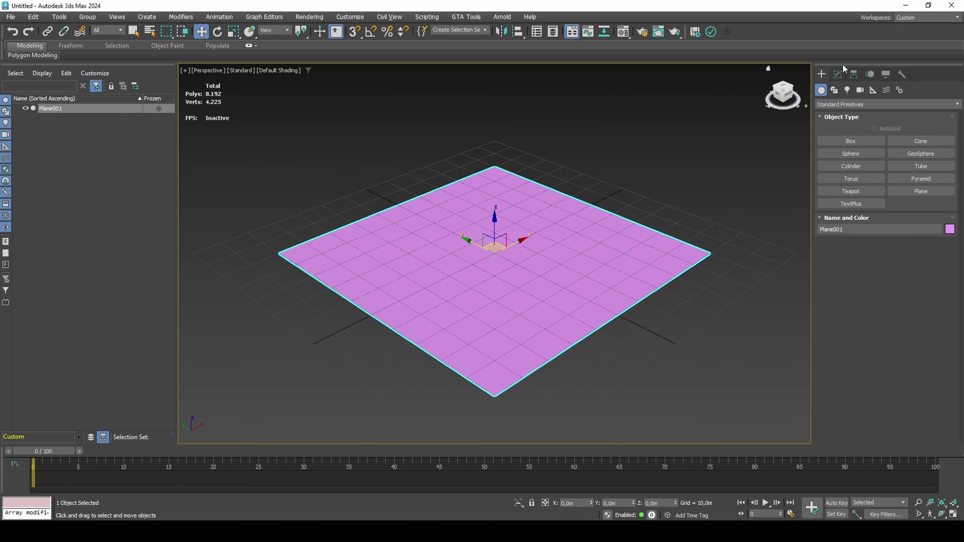
Add a Displace modifier to the plane with a strength of 1 m.
click(837, 74)
click(842, 106)
text(d)
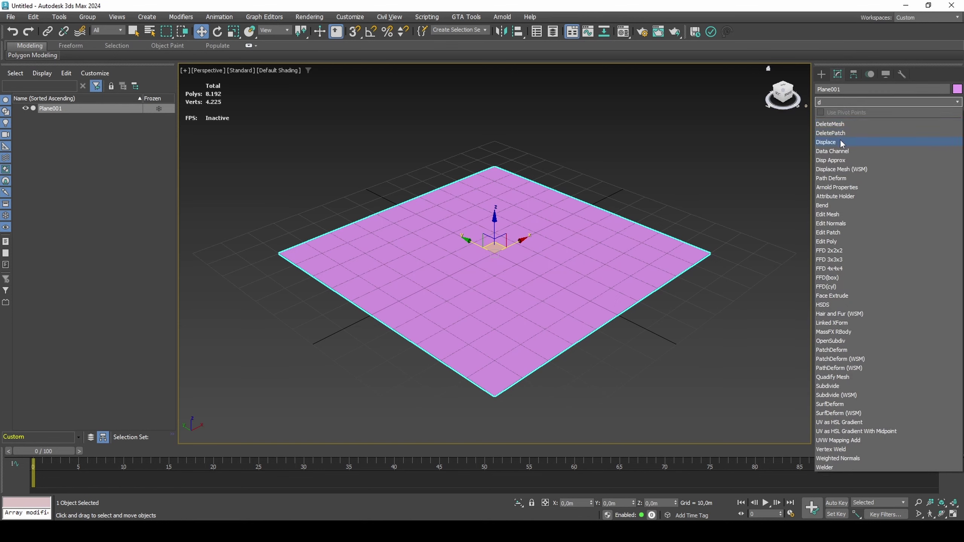
click(840, 141)
click(893, 263)
text(1)
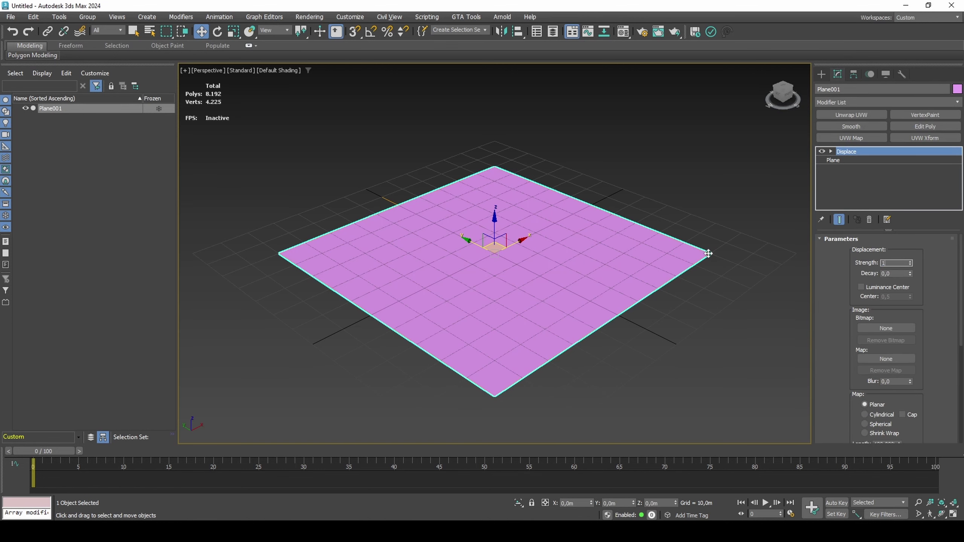
key(Return)
Assign an OSL Noise map to the first material's diffuse colour and instance it into the Displace modifier's map.
key(m)
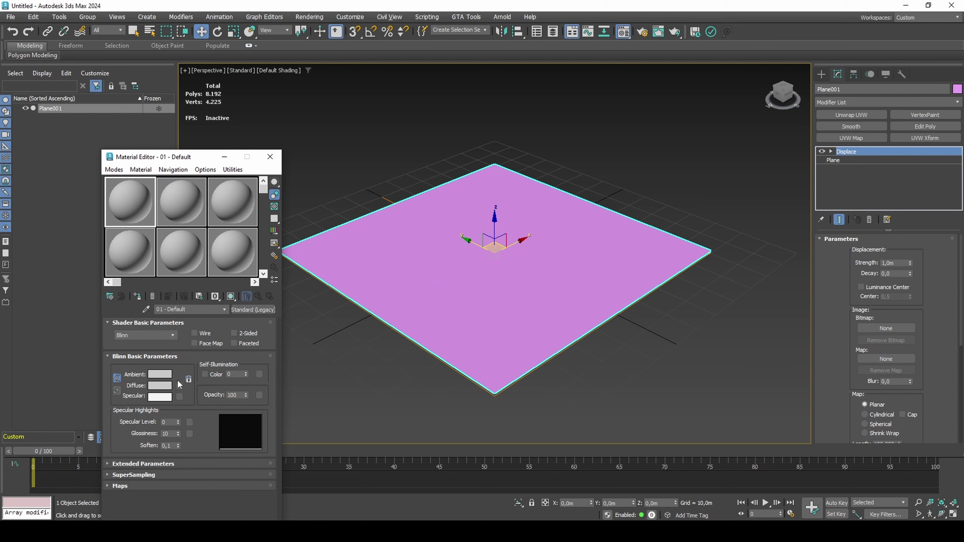
click(181, 376)
text(nois)
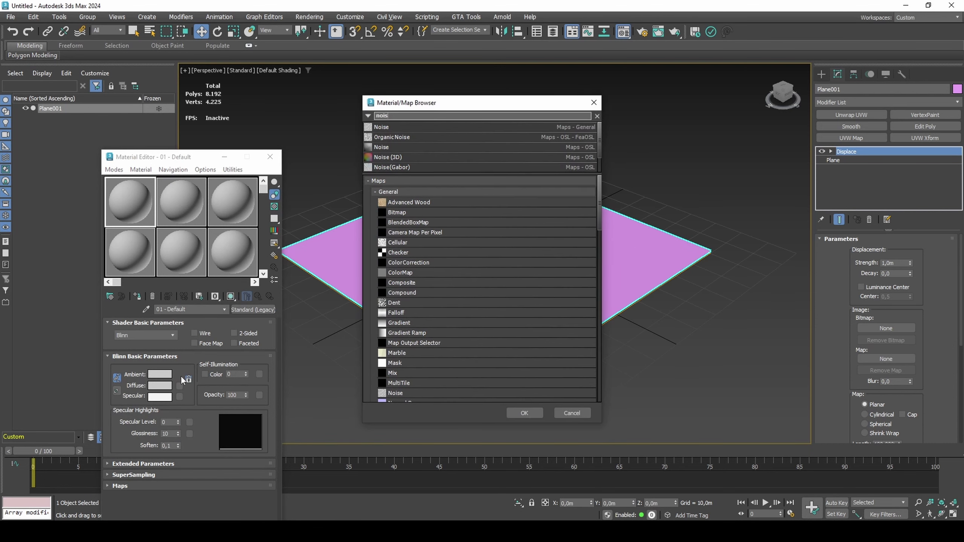
key(Down)
key(Return)
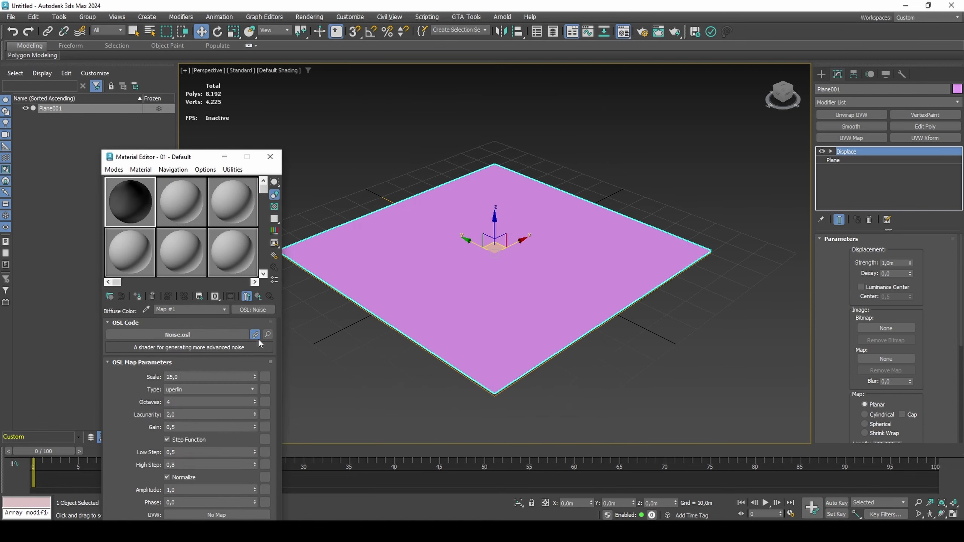
drag(265, 307, 873, 359)
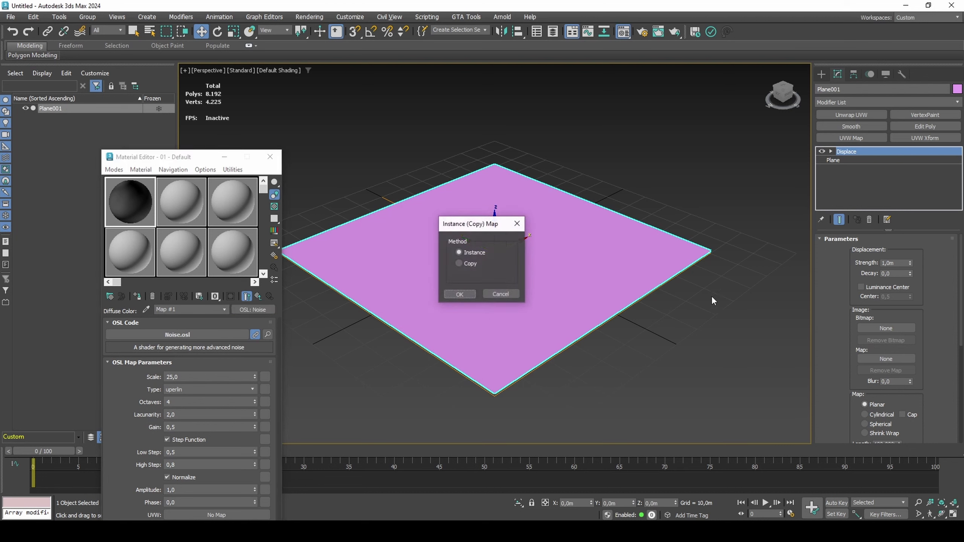
click(460, 295)
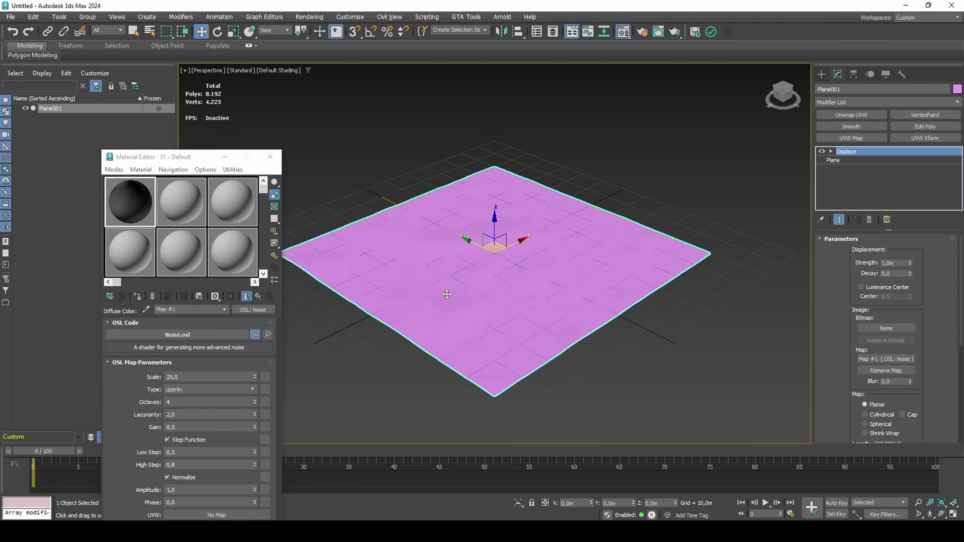
Set the noise map's type to perlin, its gain to 0.1 and its low step to 0.
click(233, 391)
click(230, 399)
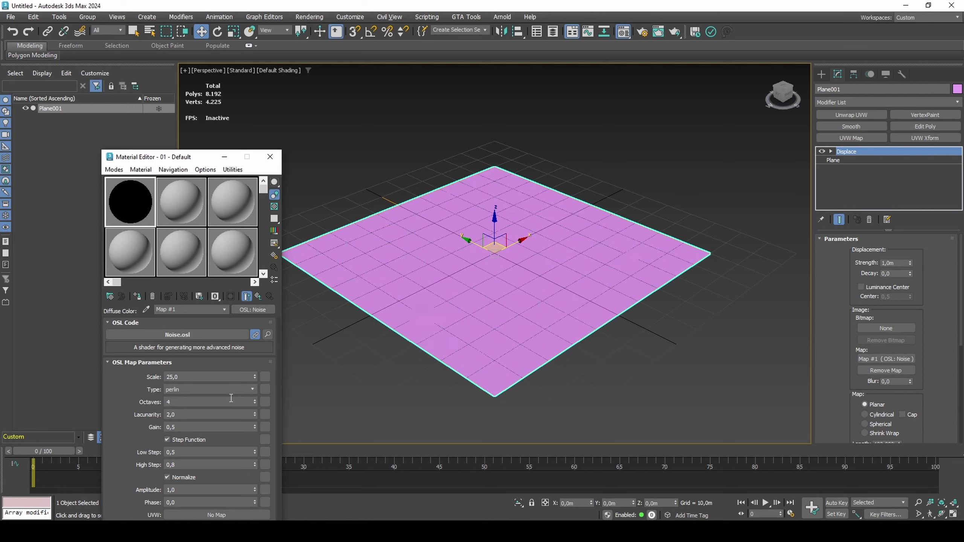
click(224, 427)
key(BackSpace)
text(1)
key(Return)
right_click(256, 452)
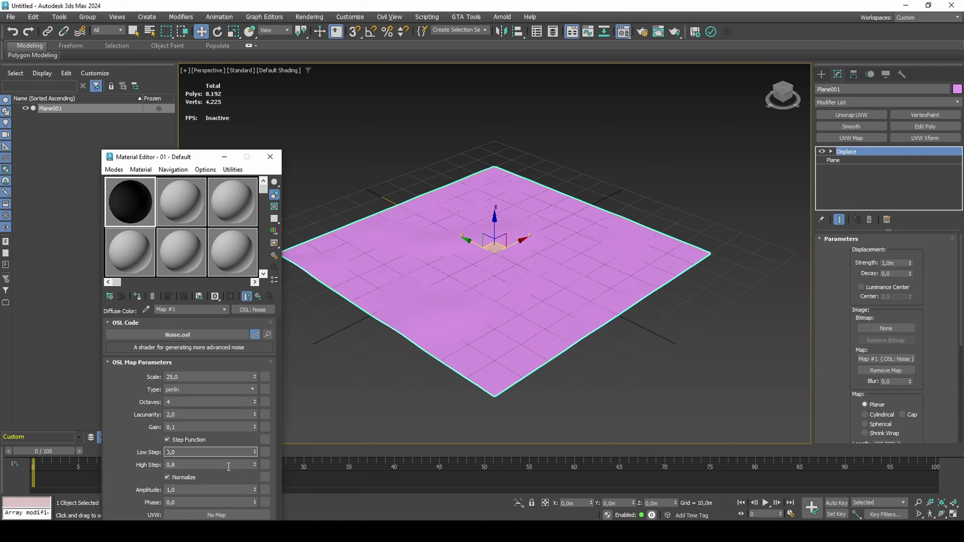
Set the noise map's high step to 0.2 and its amplitude to 10.
click(229, 467)
key(BackSpace)
text(2)
key(Return)
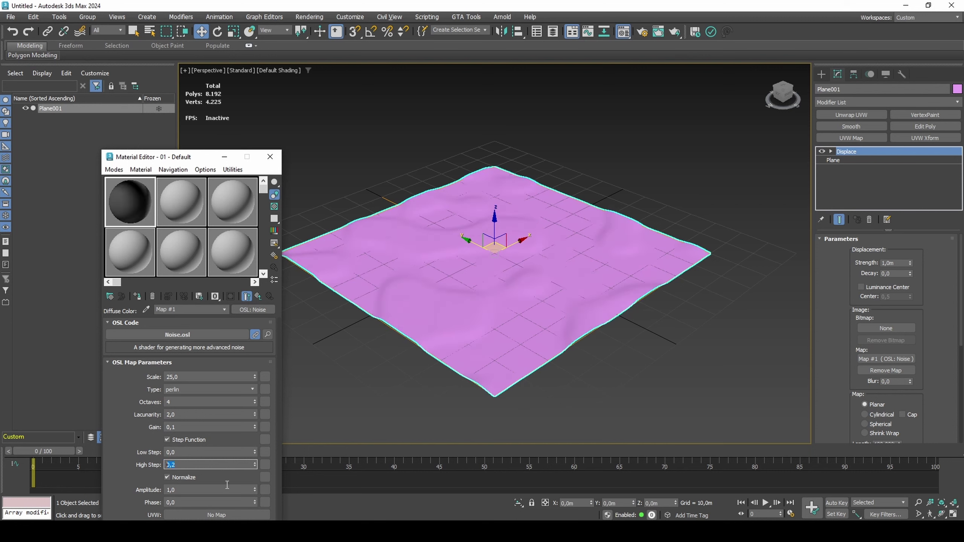
click(227, 486)
text(10)
key(Return)
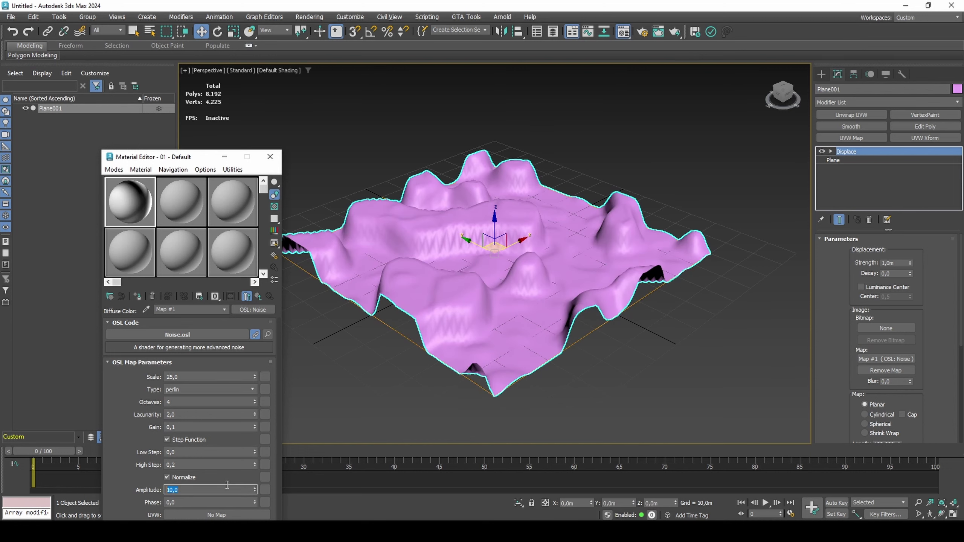
Add a Retopology modifier above Displace on the plane.
click(873, 102)
text(re)
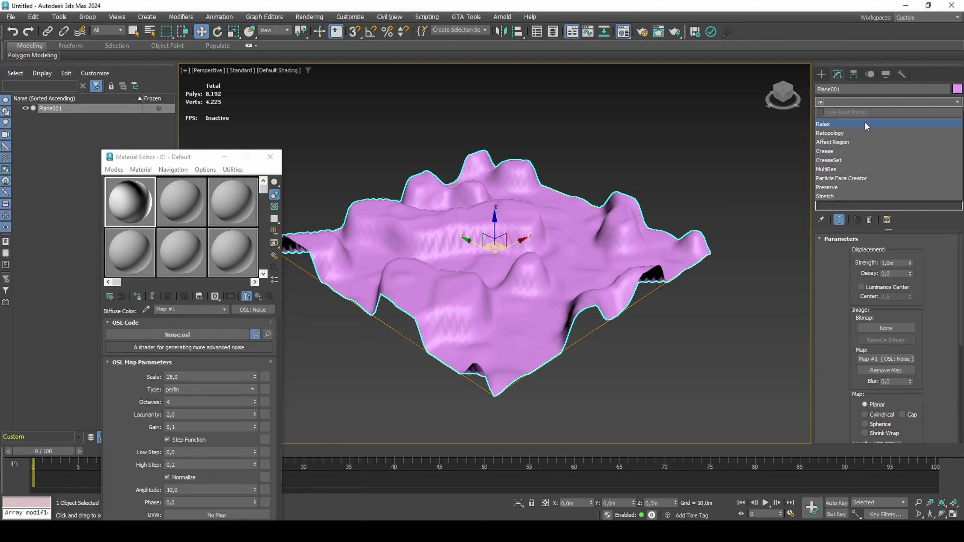
click(860, 133)
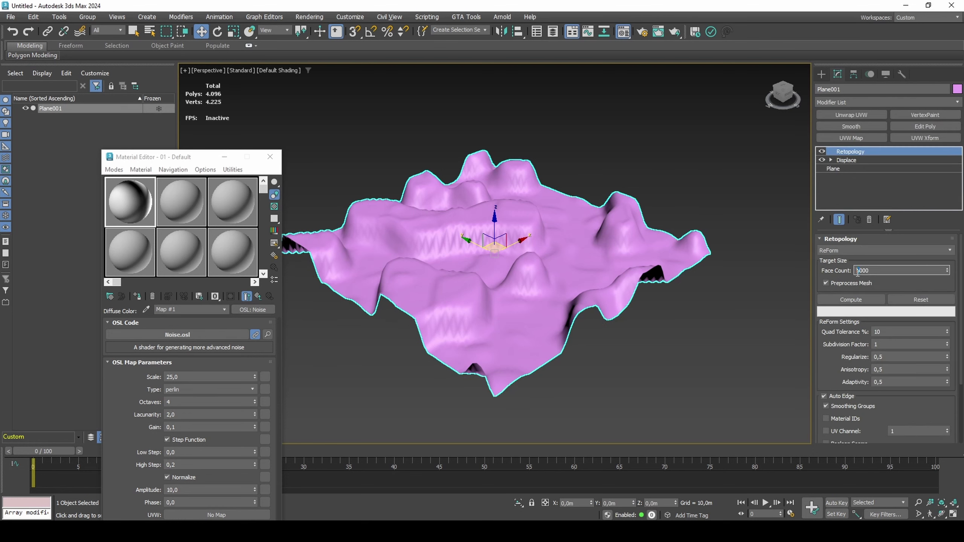
Set the Retopology Regularize, Anisotropy and Adaptivity values to 1 and compute the new mesh.
double_click(880, 357)
text(1)
key(Tab)
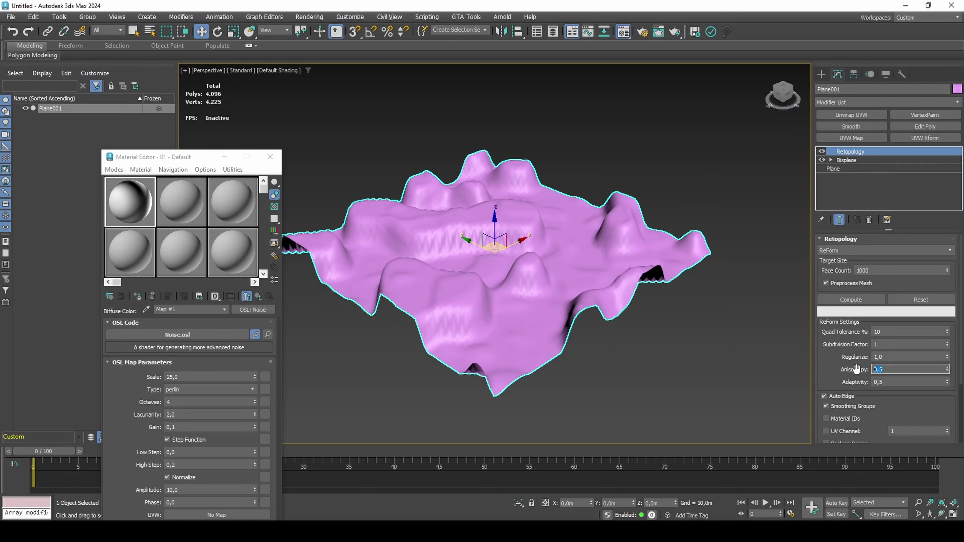
text(1)
key(Tab)
text(1)
click(852, 300)
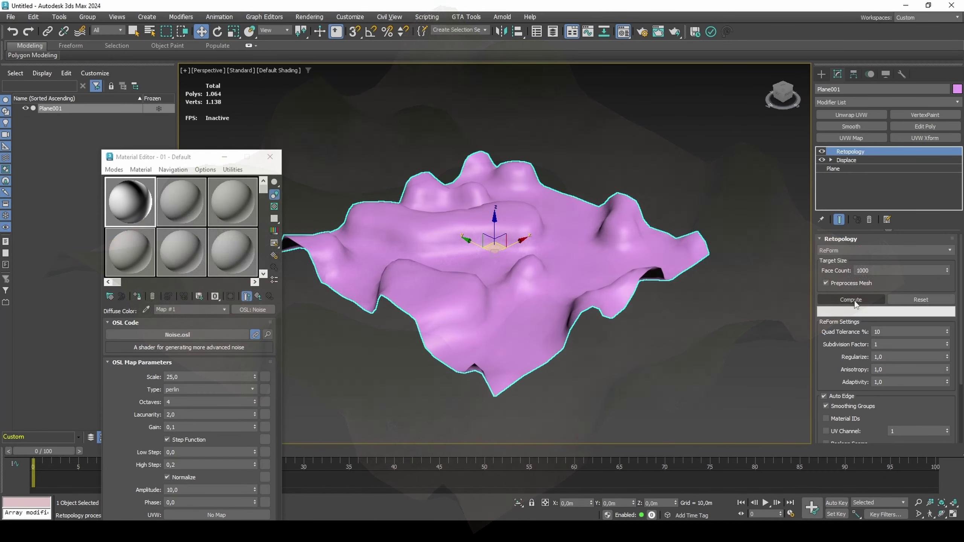
Change the second material to a Multi/Sub-Object material with 4 sub-materials.
click(185, 198)
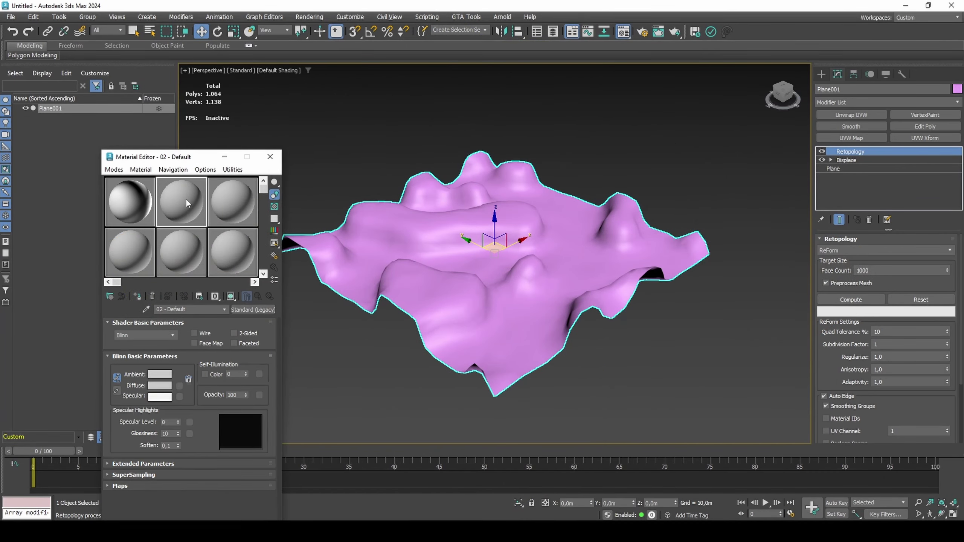
click(261, 308)
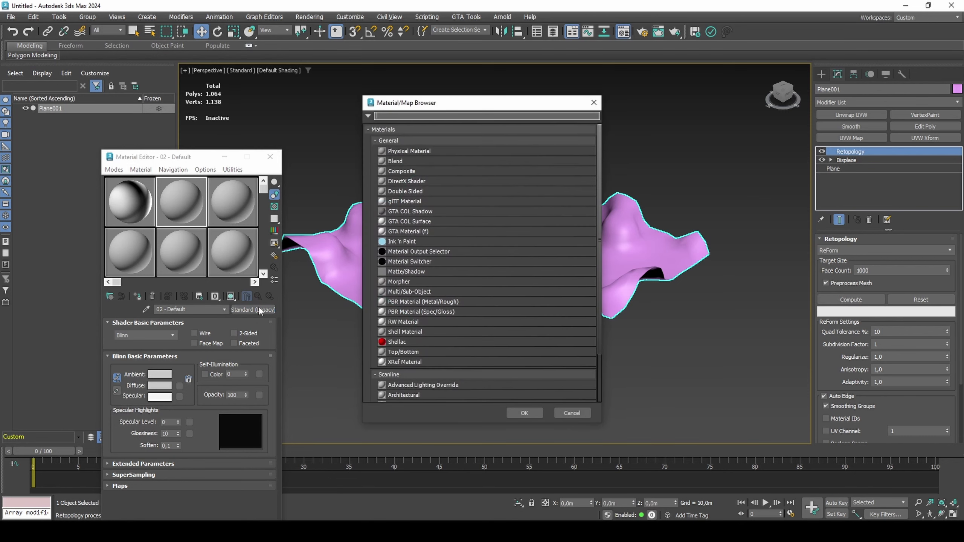
double_click(420, 292)
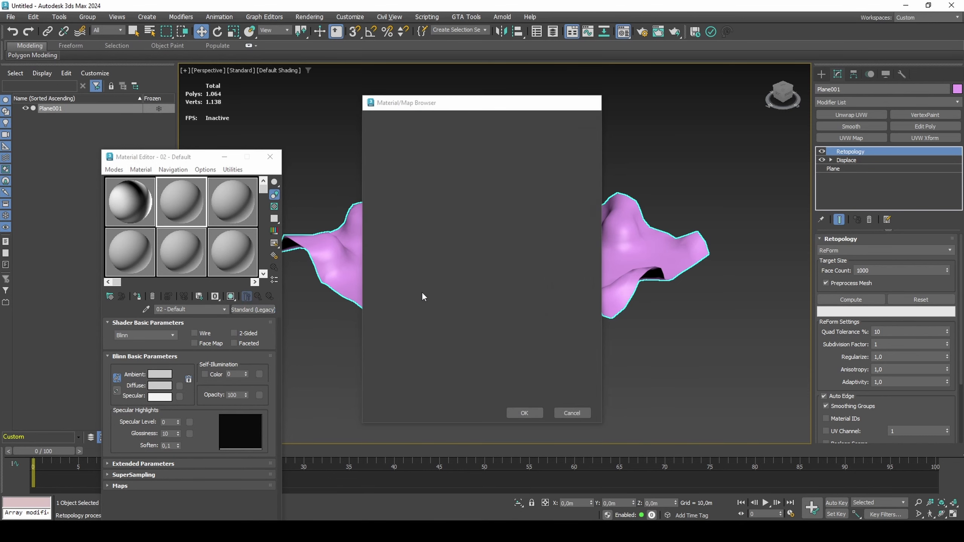
click(171, 397)
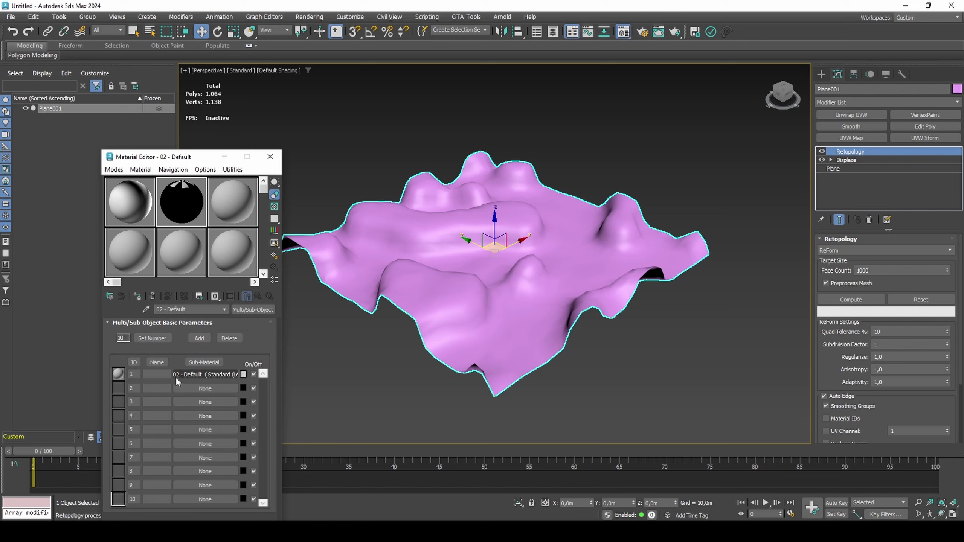
click(152, 338)
text(4)
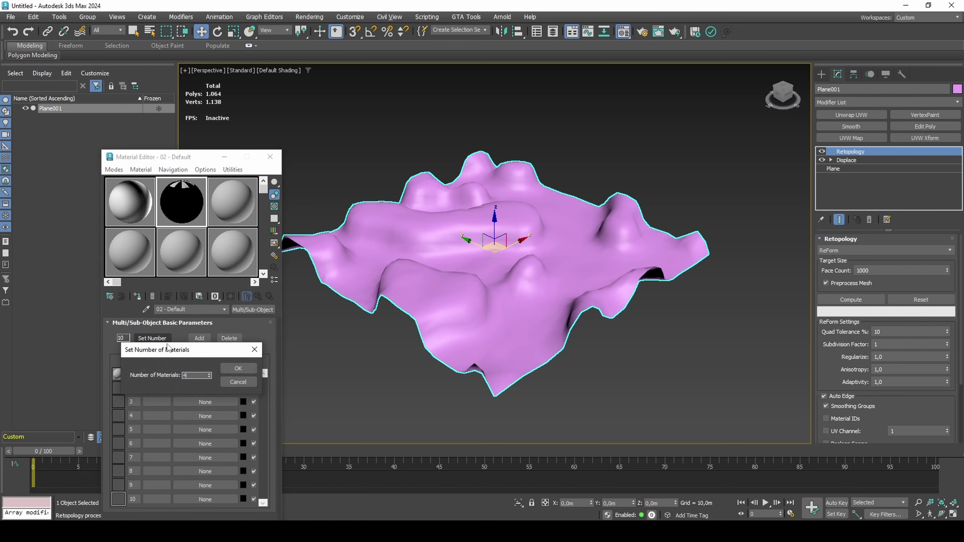
click(233, 371)
Switch to the Extra contents folder in File Explorer and assign des_dirt1.png, rock1_128.png, Grass_128HV.png and dirt64b2.png to sub-materials 1 to 4 in that order.
drag(182, 163, 180, 124)
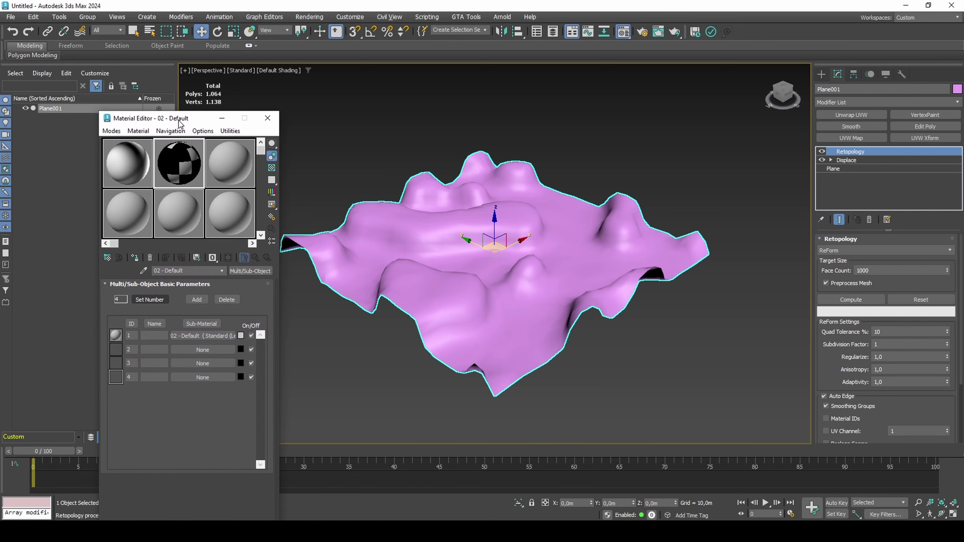
click(68, 531)
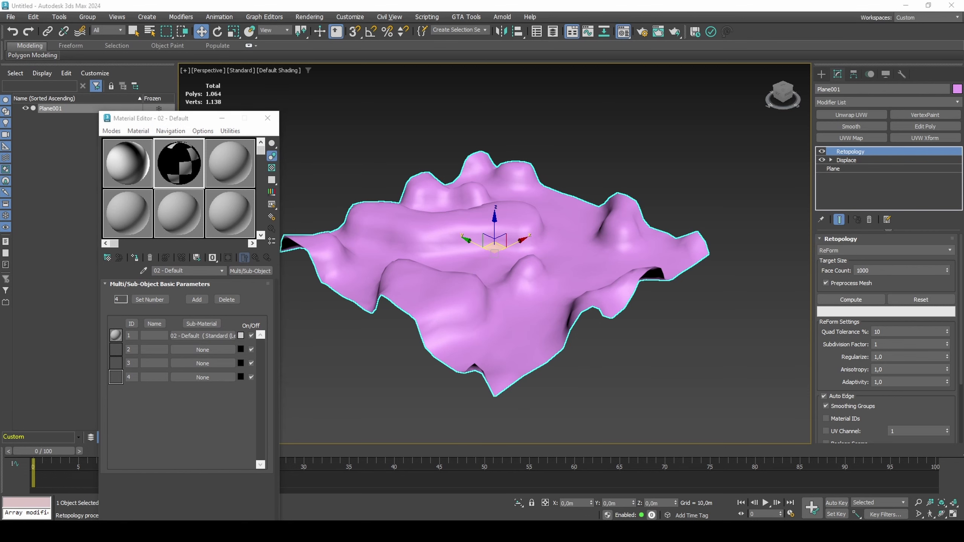
drag(250, 105, 504, 114)
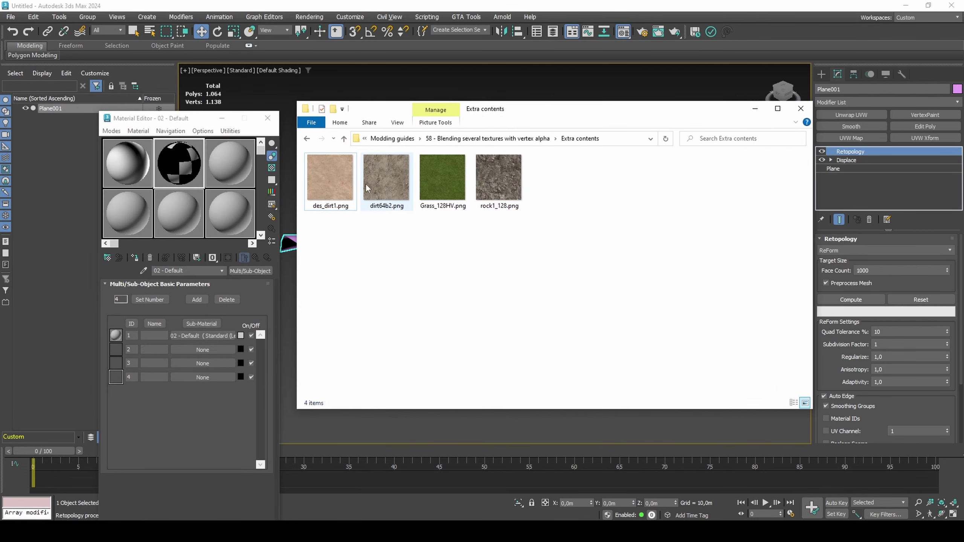
drag(330, 177, 213, 333)
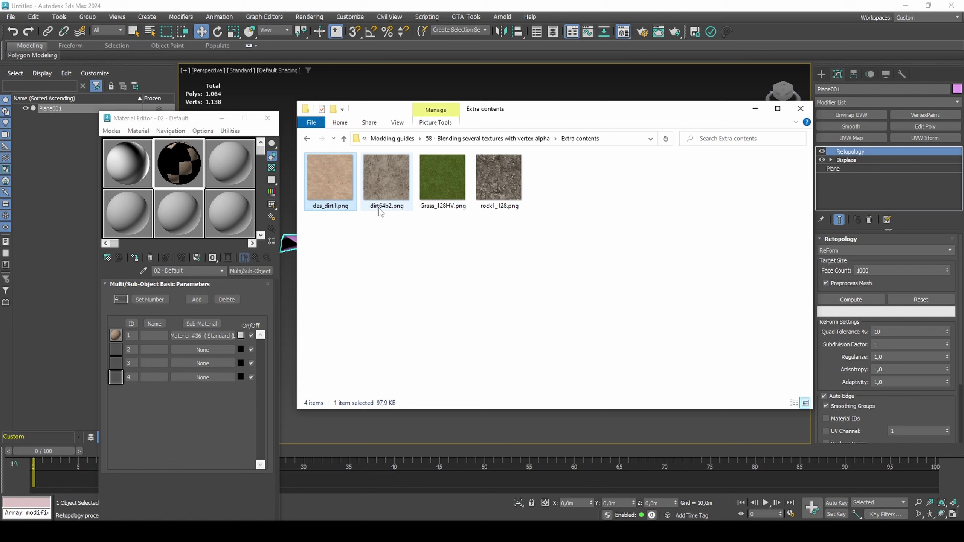
drag(440, 183, 209, 348)
click(437, 183)
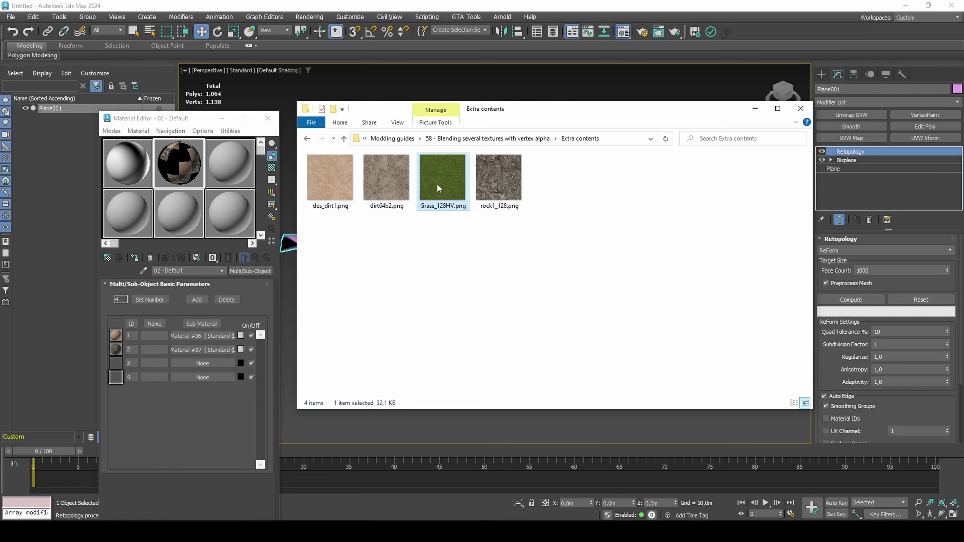
drag(437, 183, 197, 361)
drag(397, 186, 195, 376)
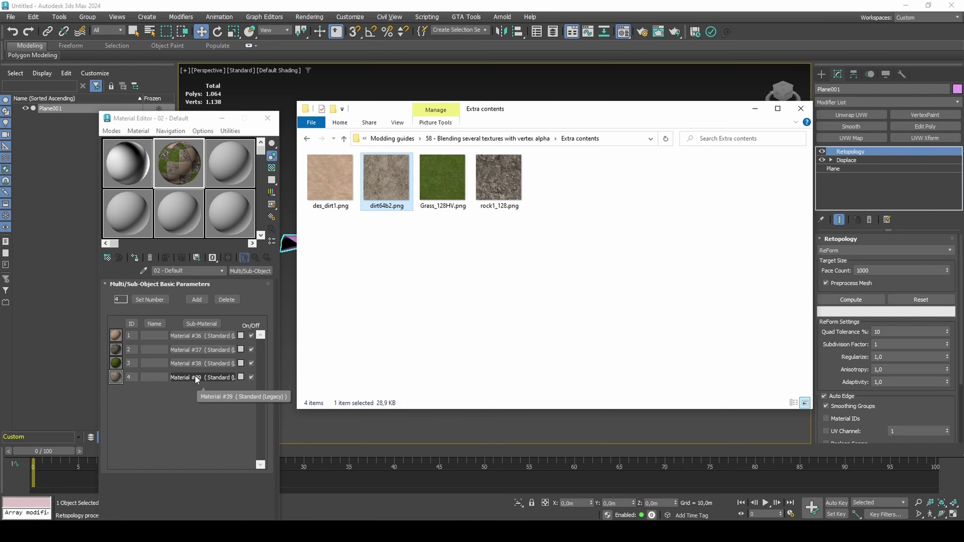
Set the diffuse color of all four sub-materials to pure white (FFFFFF).
click(241, 335)
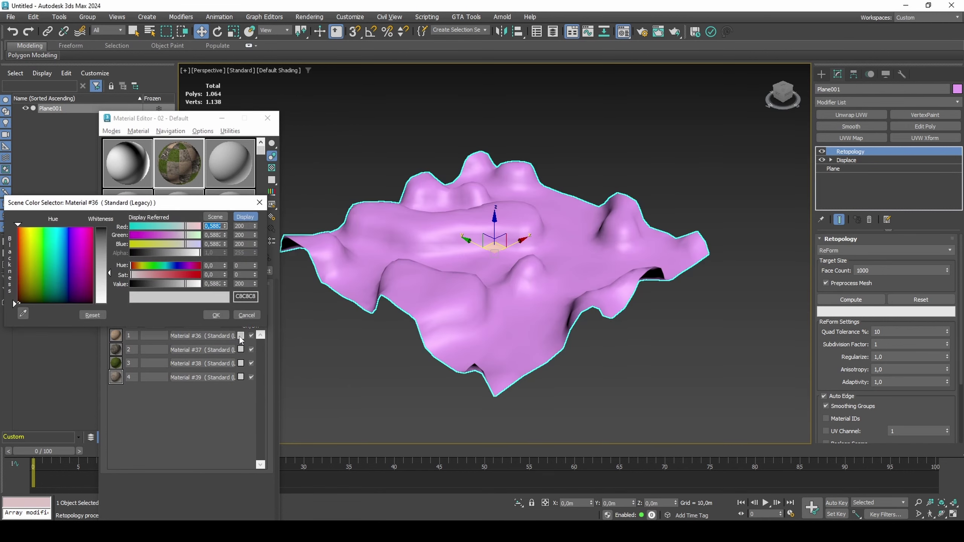
drag(195, 283, 210, 299)
click(213, 314)
click(239, 350)
click(214, 326)
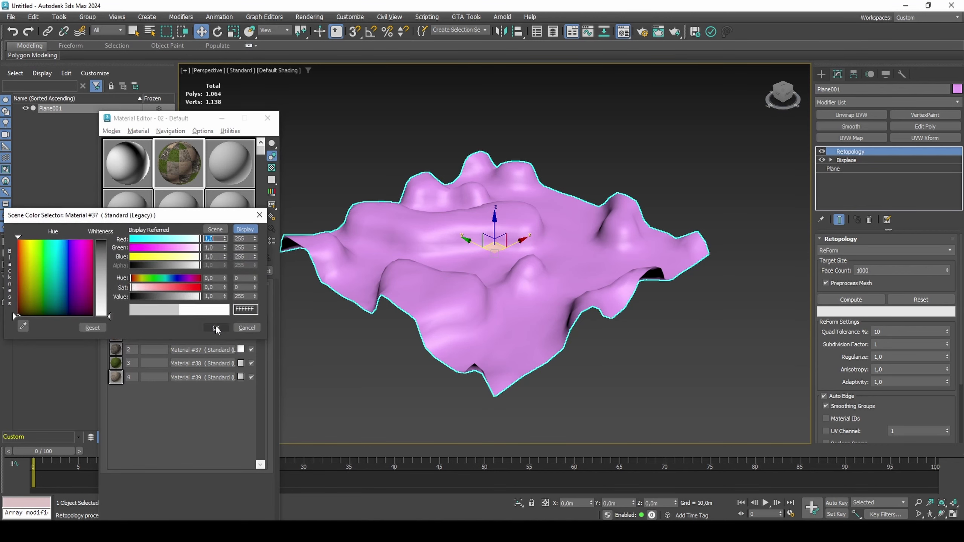
right_click(240, 351)
click(264, 355)
right_click(241, 364)
click(265, 379)
right_click(242, 377)
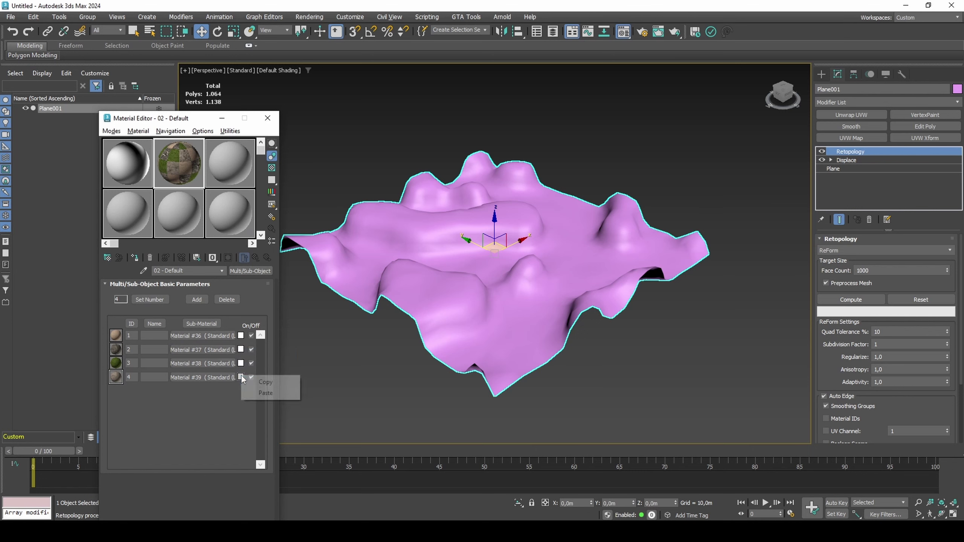
click(266, 393)
Assign a Vertex Color map to the opacity of sub-material 2 and copy that map.
click(222, 349)
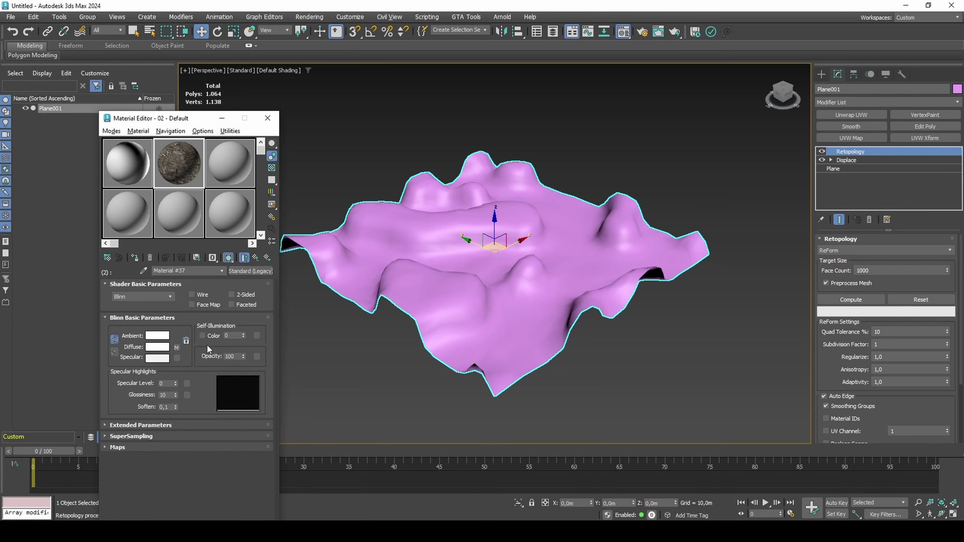
click(256, 356)
text(vert)
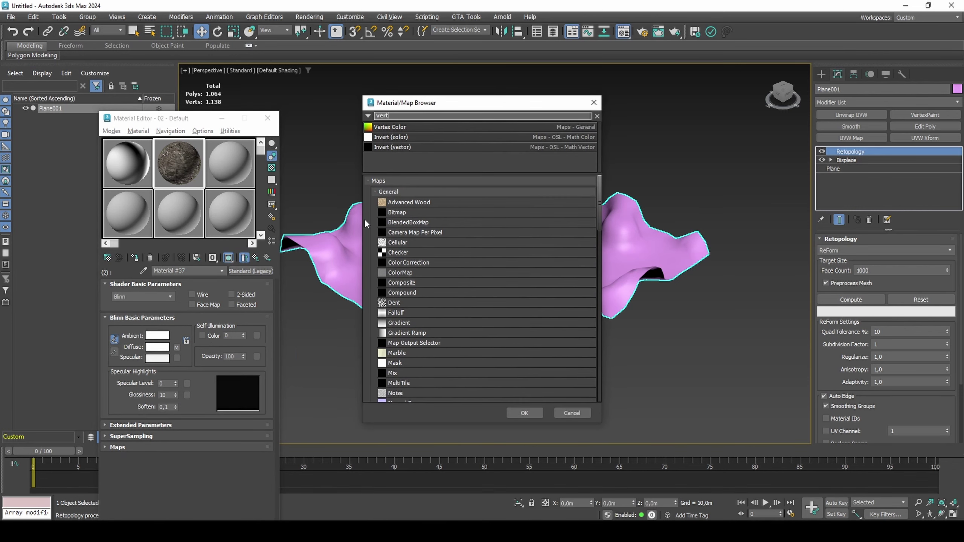
double_click(427, 128)
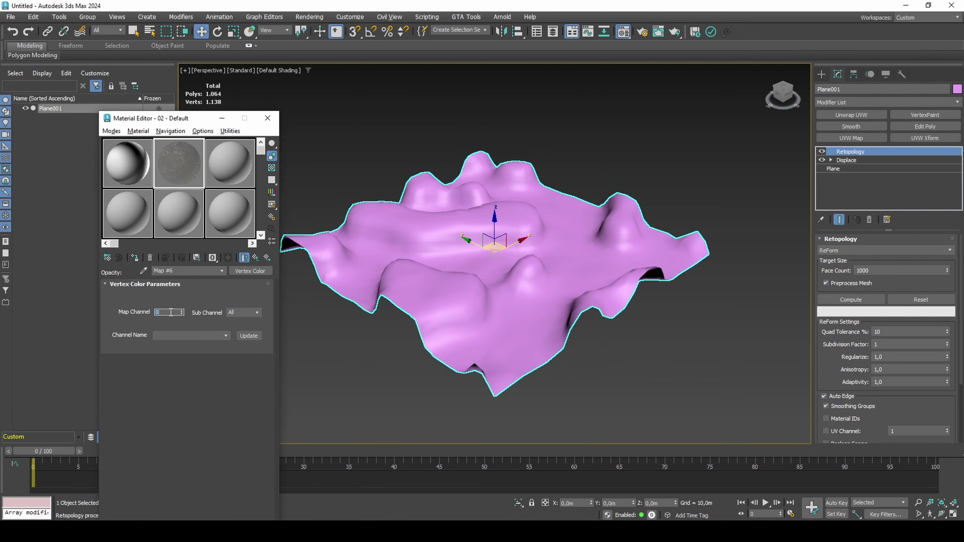
click(244, 258)
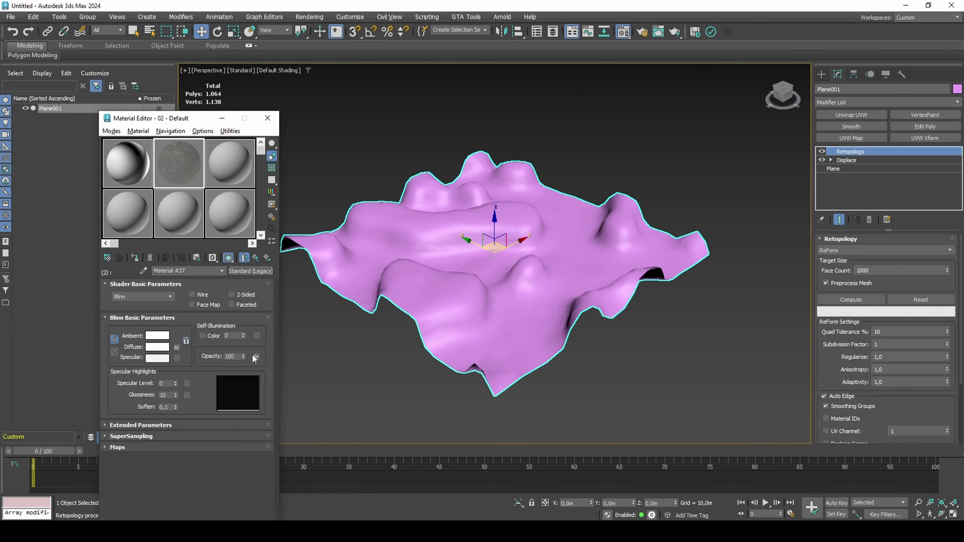
right_click(257, 357)
click(266, 374)
Paste the Vertex Color map as a copy into the opacity of sub-materials 3 and 4.
click(177, 347)
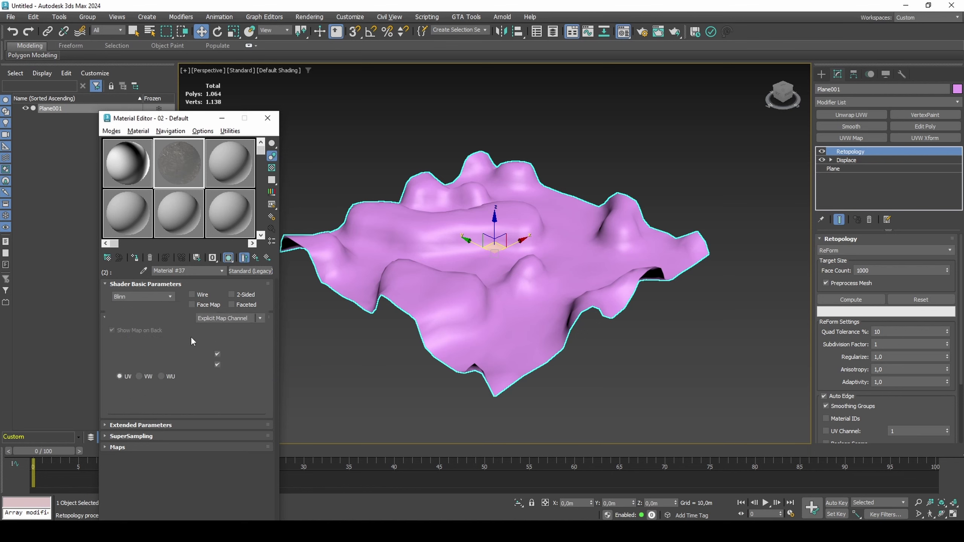
click(256, 258)
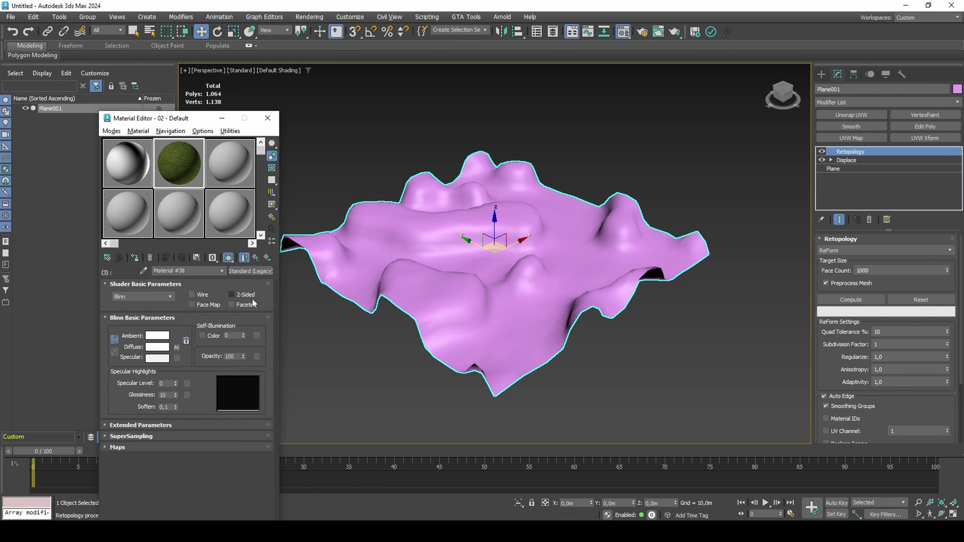
right_click(257, 357)
click(296, 363)
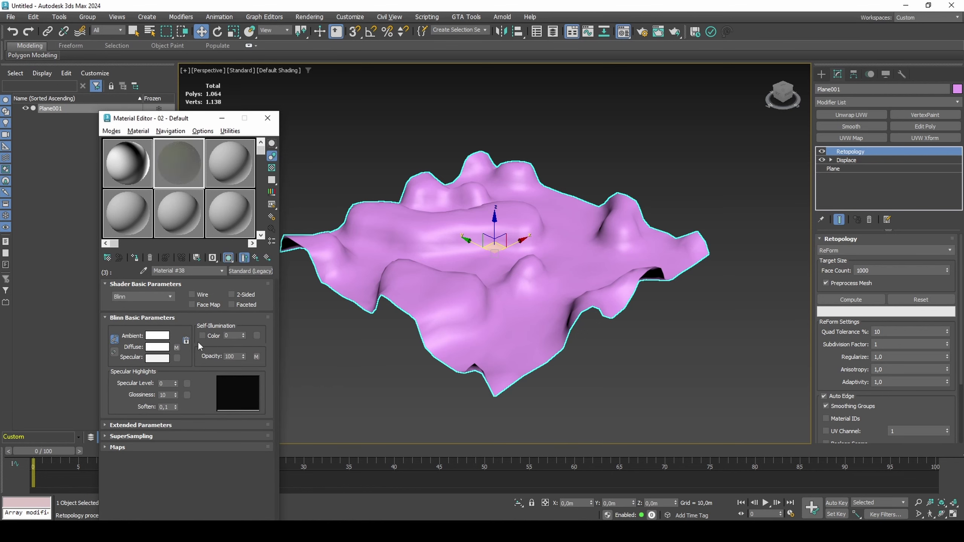
click(177, 347)
click(256, 258)
right_click(257, 356)
click(294, 363)
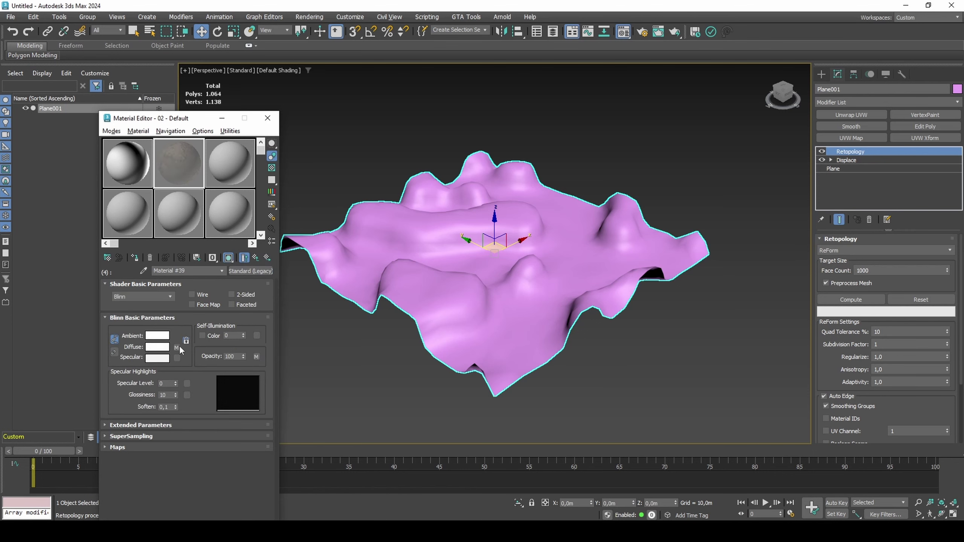
click(177, 347)
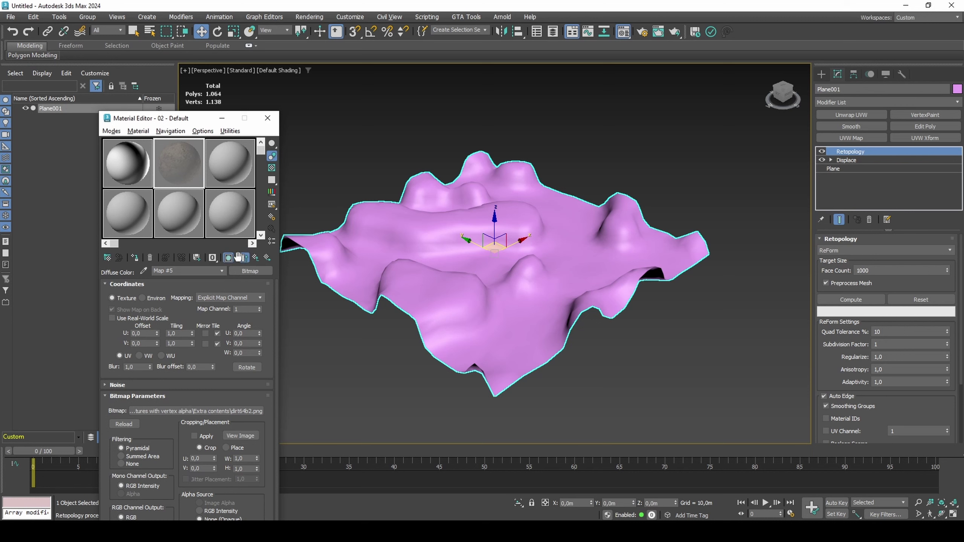
Go to sub-material 1, leave its opacity without a map, and assign the Multi/Sub-Object material to the selected plane.
click(256, 258)
right_click(256, 356)
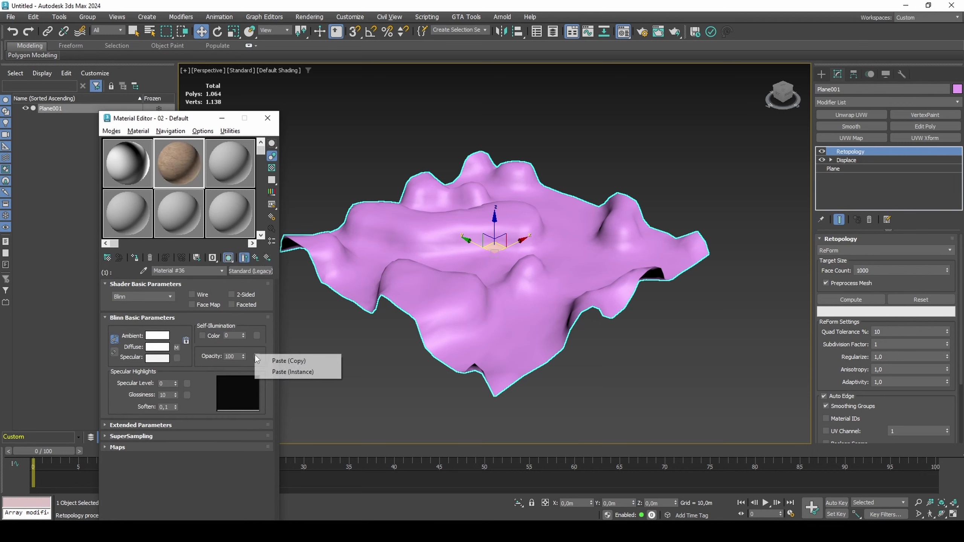
click(213, 281)
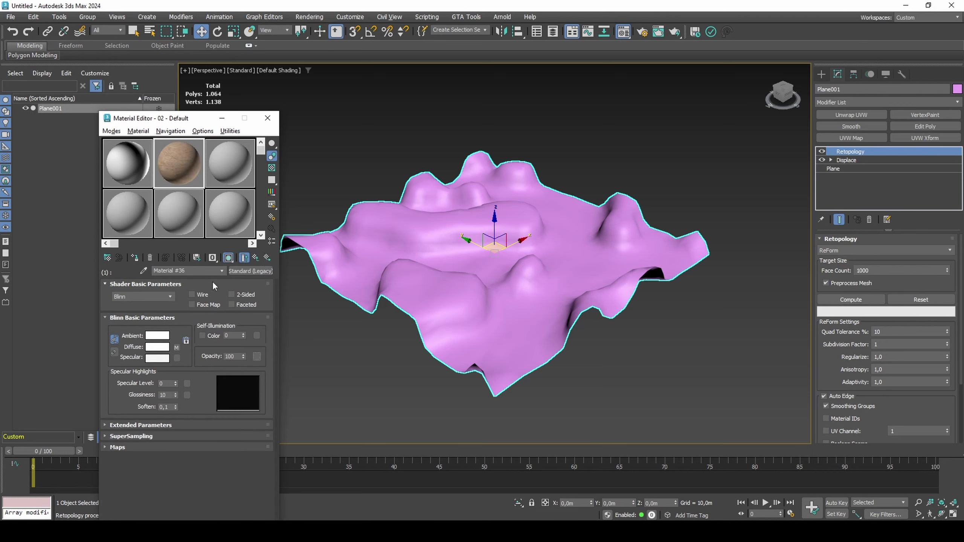
click(135, 258)
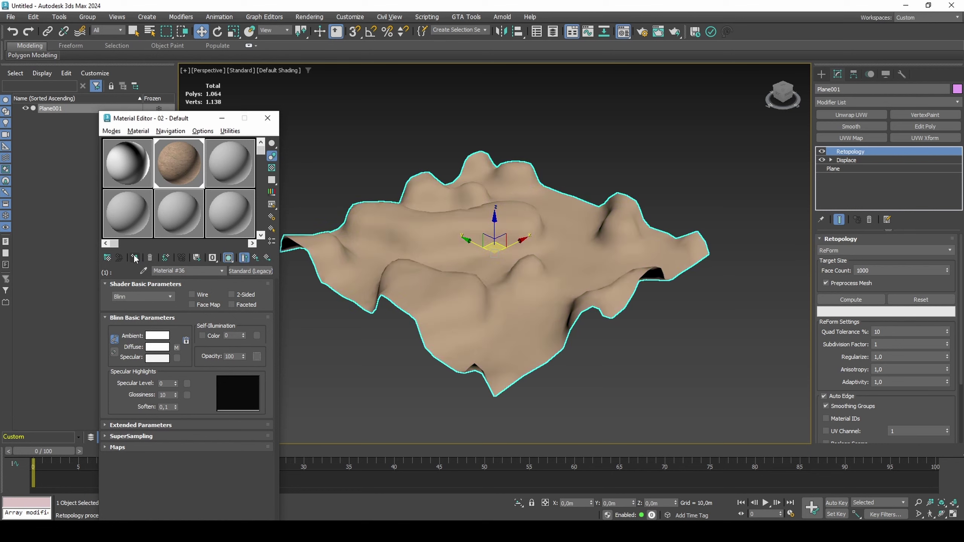
Add an Unwrap UVW modifier to the plane and select all its faces in the UV editor.
click(843, 114)
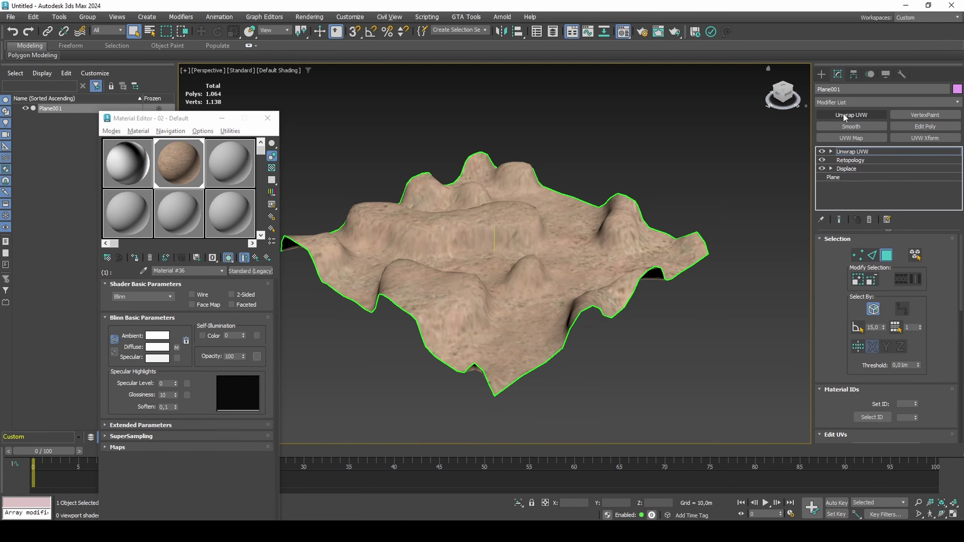
scroll(917, 283, down, 7)
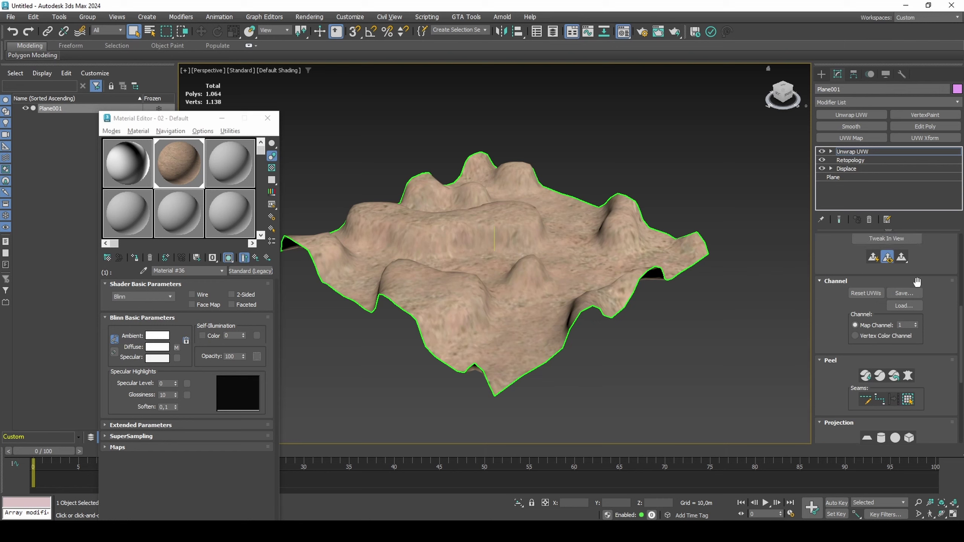
scroll(918, 282, up, 1)
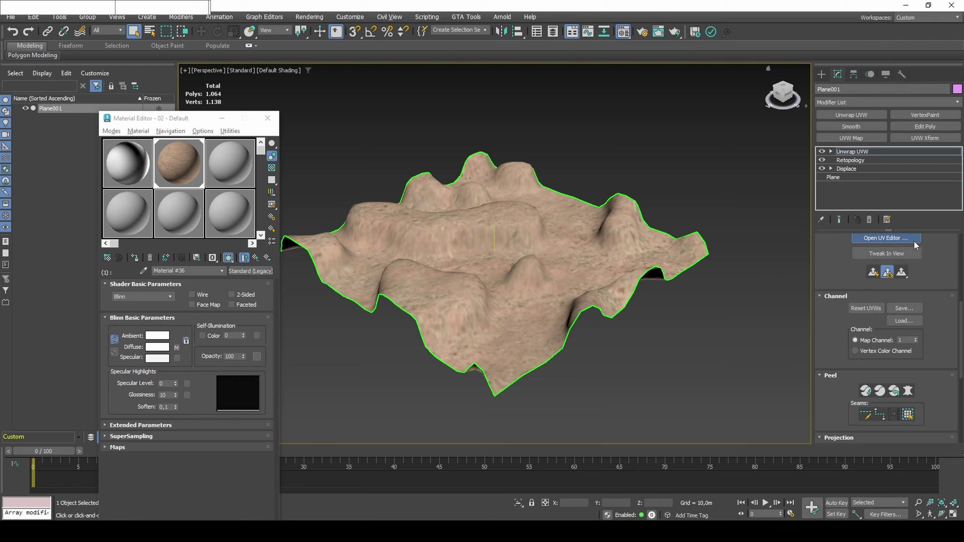
click(886, 238)
key(3)
key(ctrl+a)
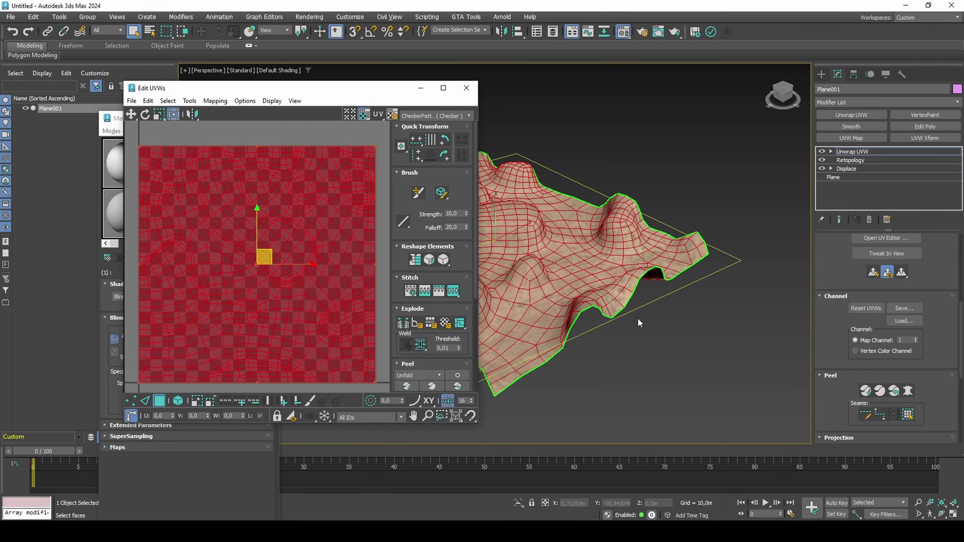
Pelt map the selected faces, relax the resulting UV layout and commit it.
click(915, 389)
click(477, 166)
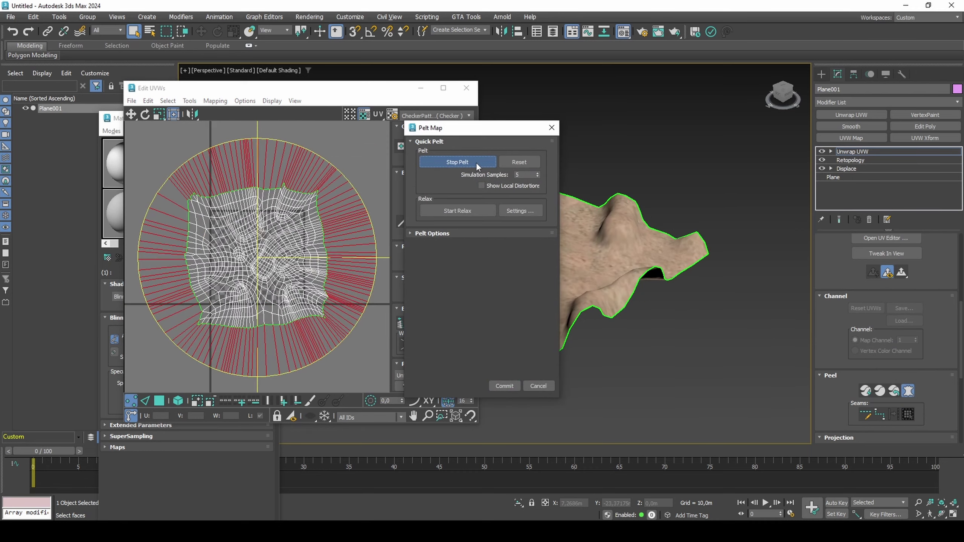
click(476, 166)
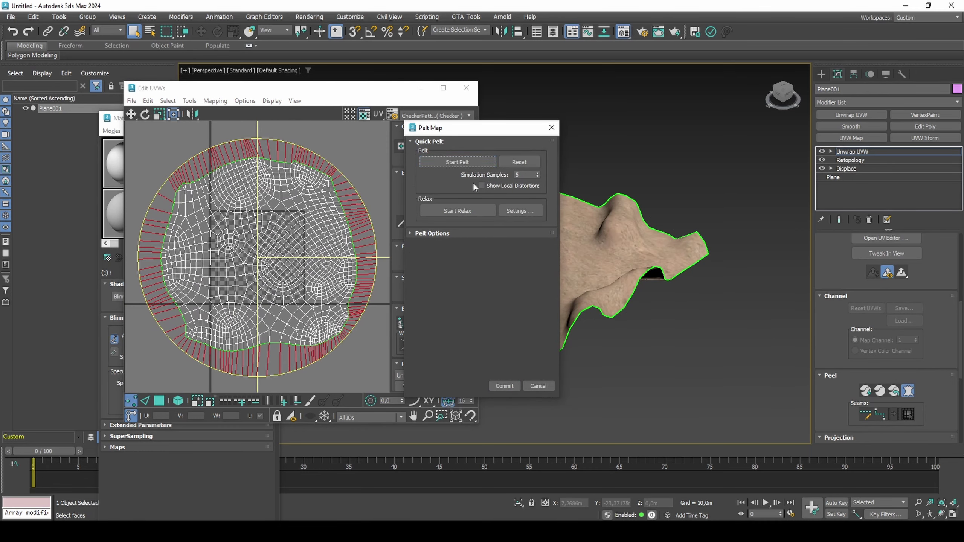
click(468, 210)
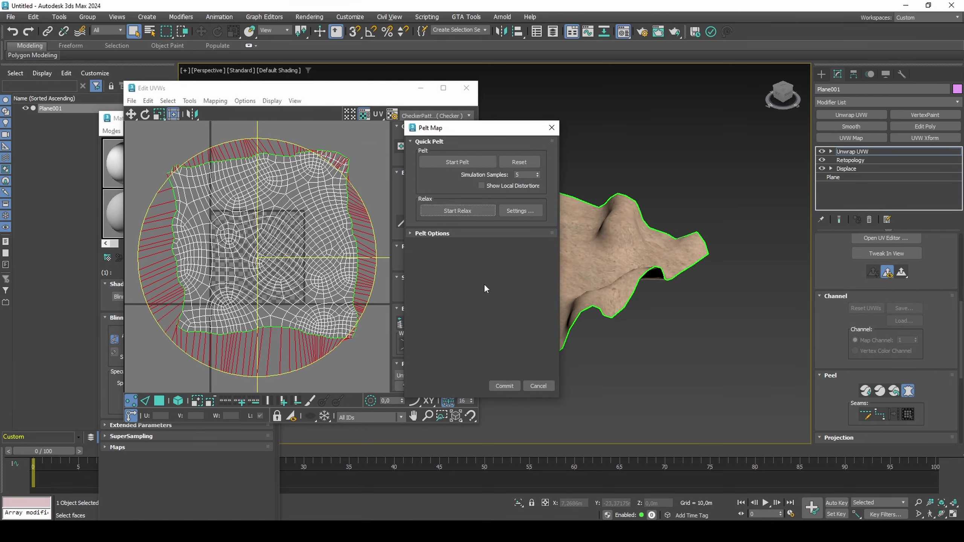
click(503, 386)
Add a UVW Xform modifier and set both U Tile and V Tile to 10.
click(906, 140)
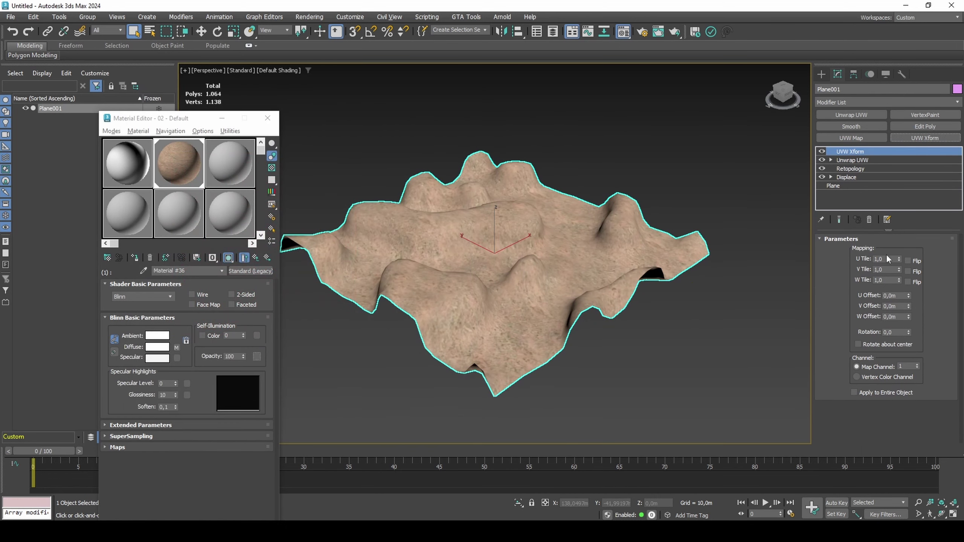
text(10)
key(Return)
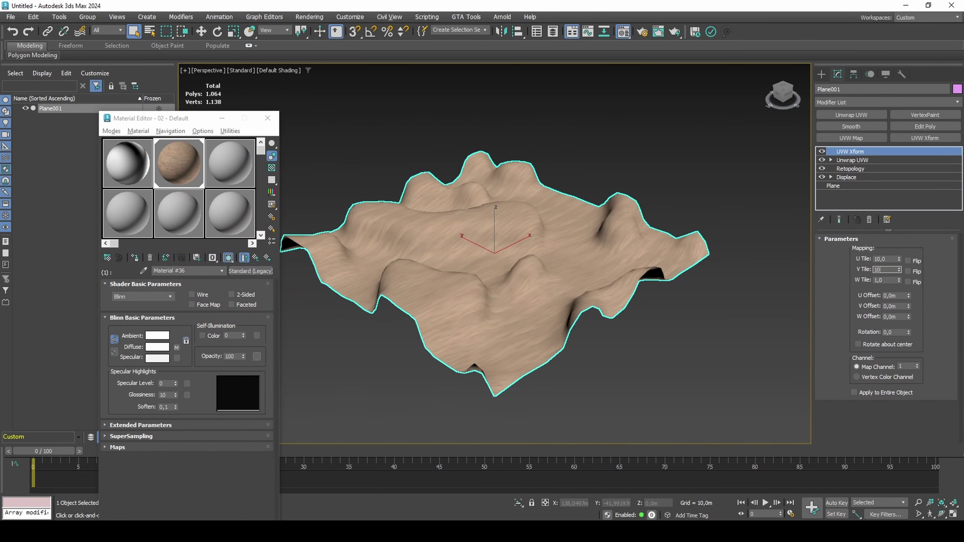
Clone the terrain plane in place, add an Edit Poly modifier to the clone and select all its polygons.
right_click(576, 258)
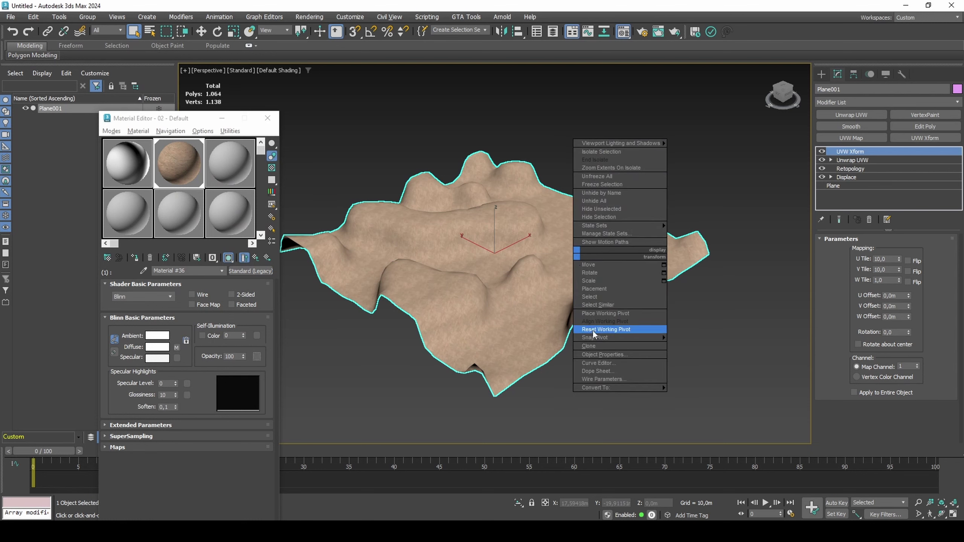
click(593, 345)
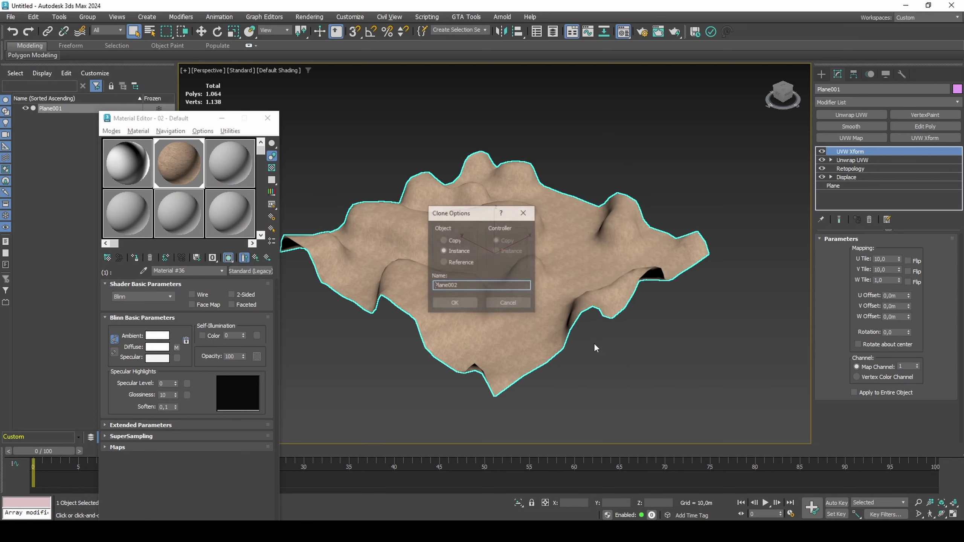
click(455, 303)
click(925, 127)
key(4)
key(ctrl+a)
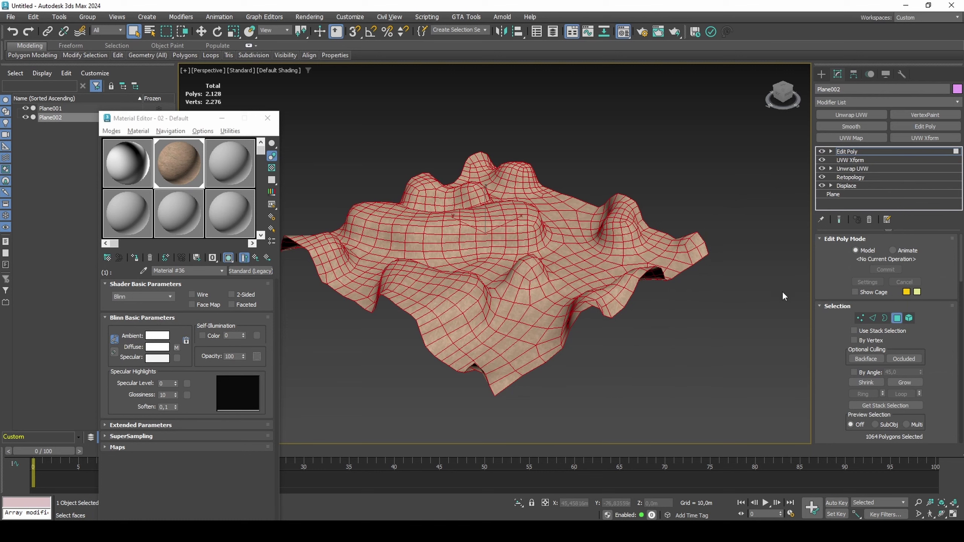
Extrude all polygons of the cloned plane along Local Normals by 0.01 m.
scroll(833, 353, down, 5)
click(880, 302)
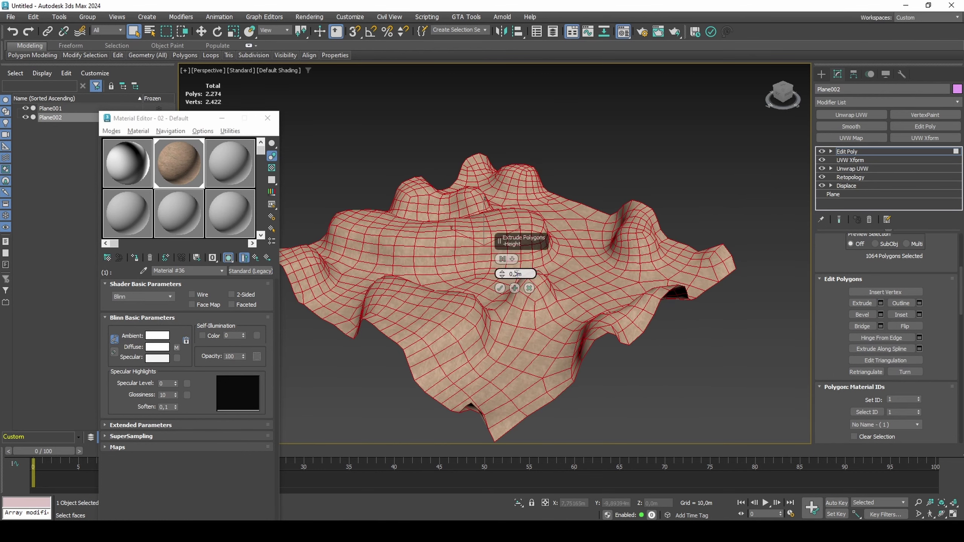
click(502, 260)
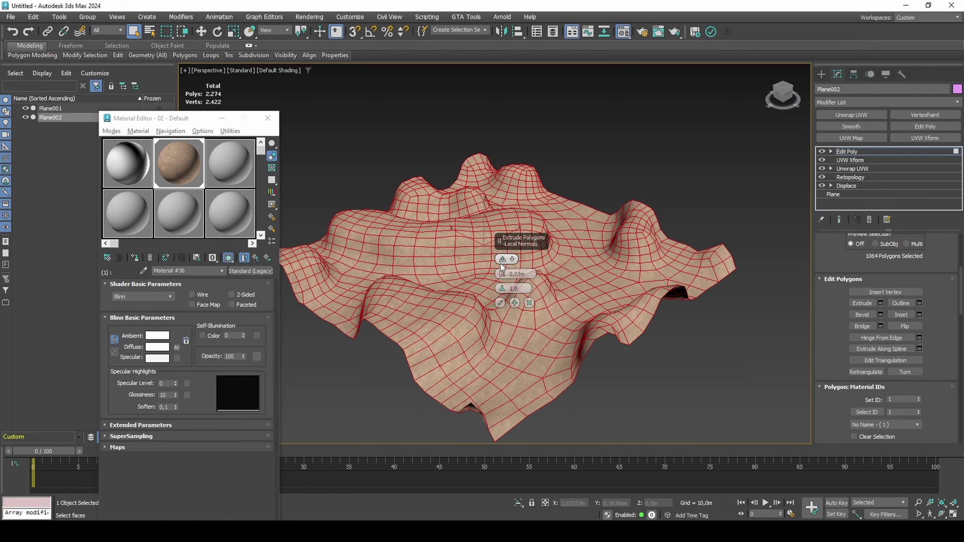
scroll(468, 278, up, 6)
scroll(720, 228, up, 6)
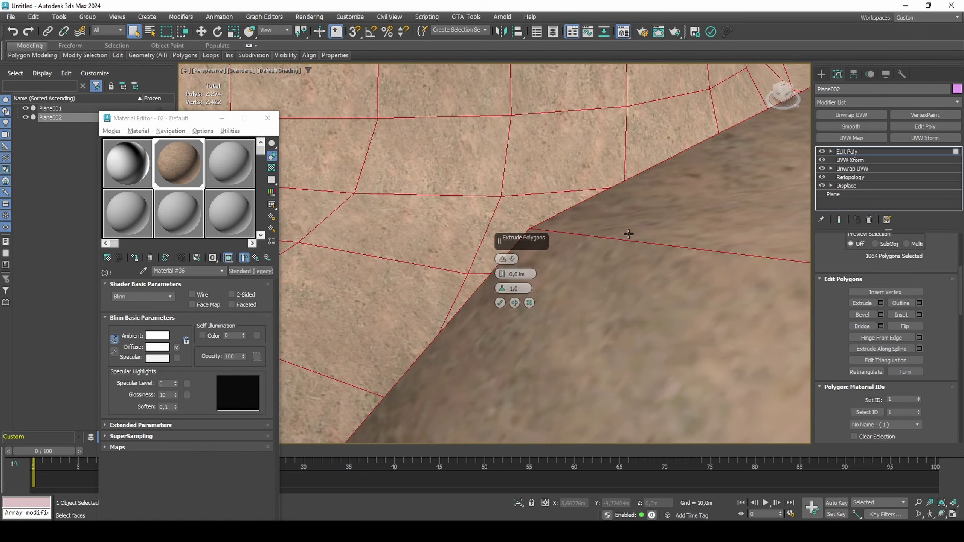
scroll(629, 234, down, 10)
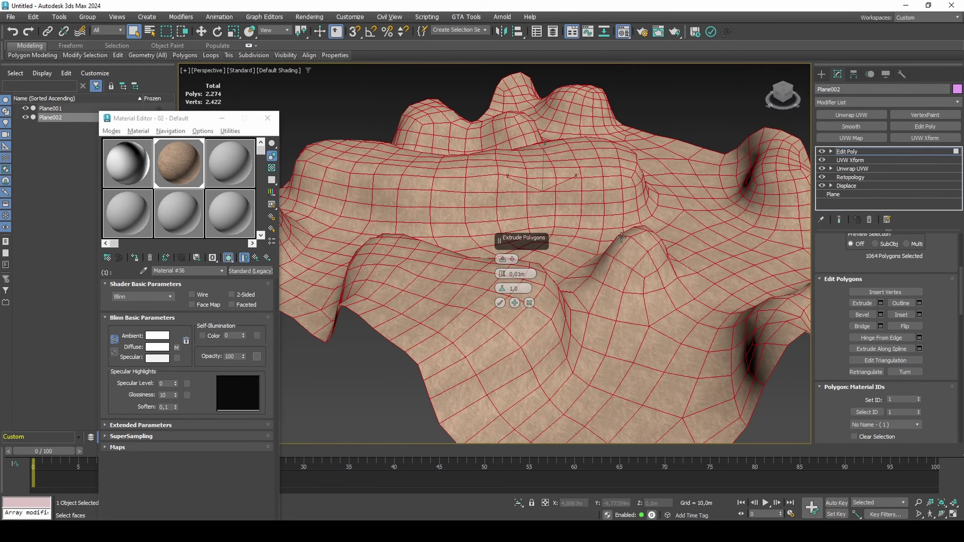
scroll(545, 256, down, 2)
alt+middle_drag(546, 255, 564, 259)
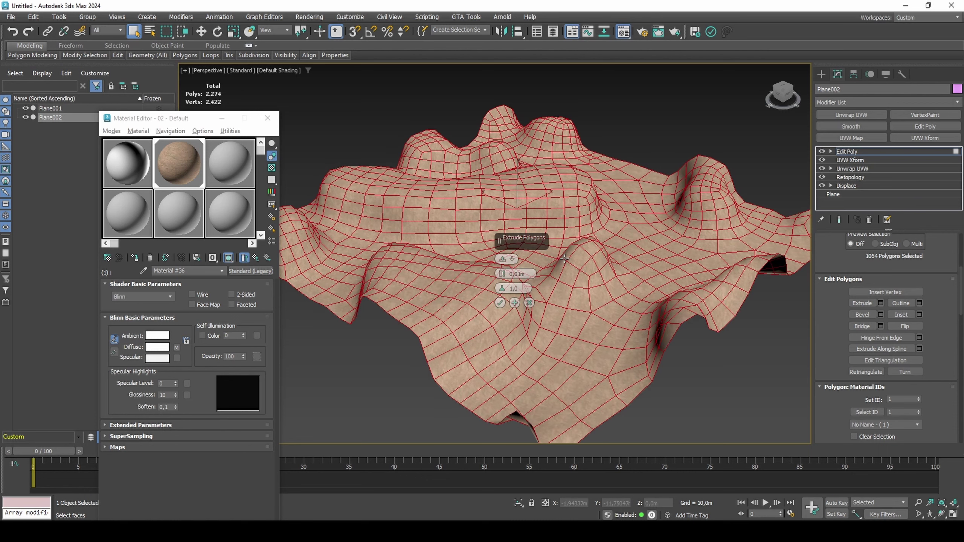
click(500, 304)
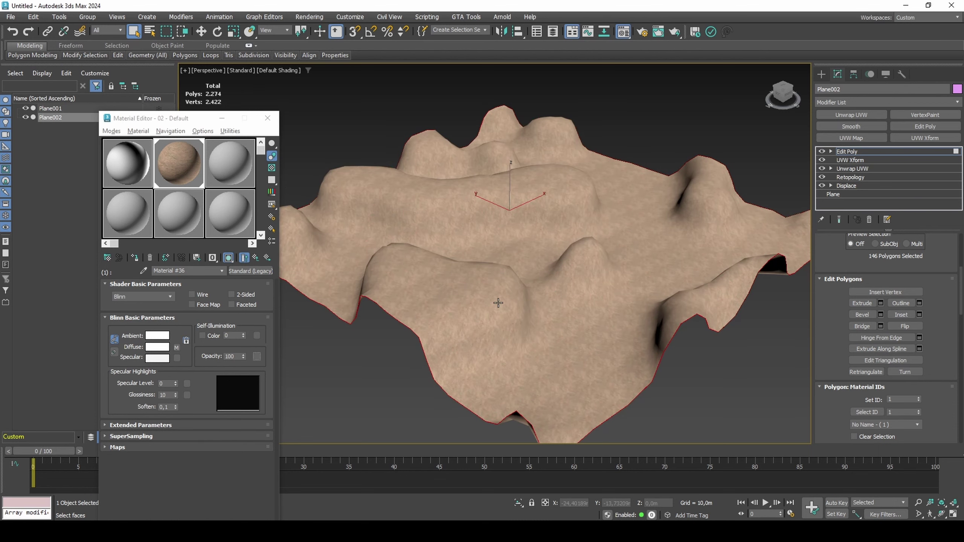
Delete the narrow side polygons around the border of the extruded clone and leave polygon editing.
key(F3)
key(Delete)
key(F3)
key(4)
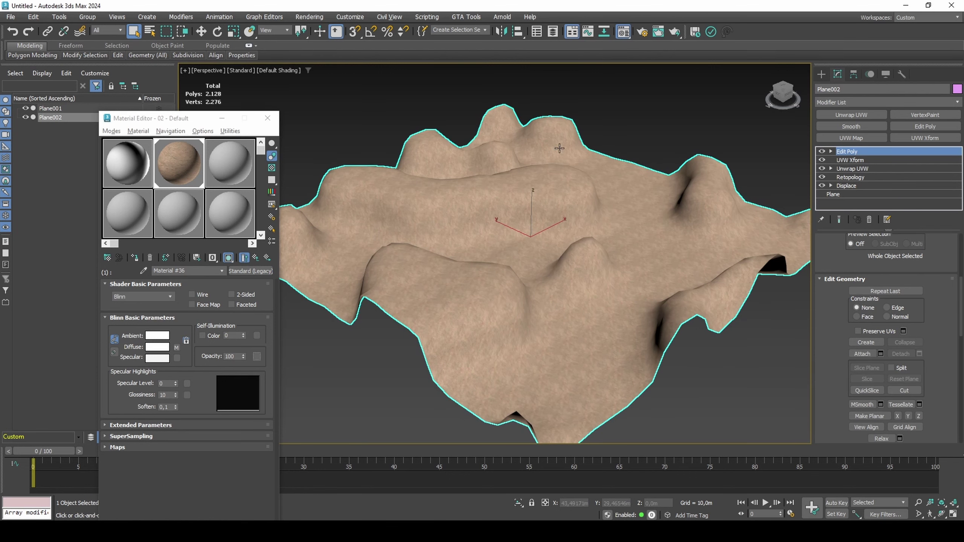
Set the render output to a custom 640 x 360 size, render the perspective view and move the render window clear of the terrain.
click(642, 33)
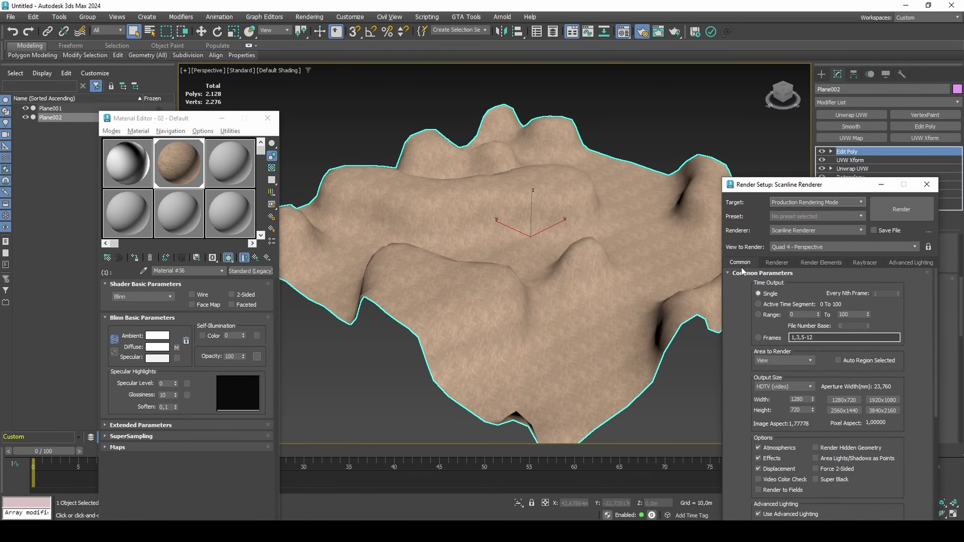
click(808, 387)
click(797, 393)
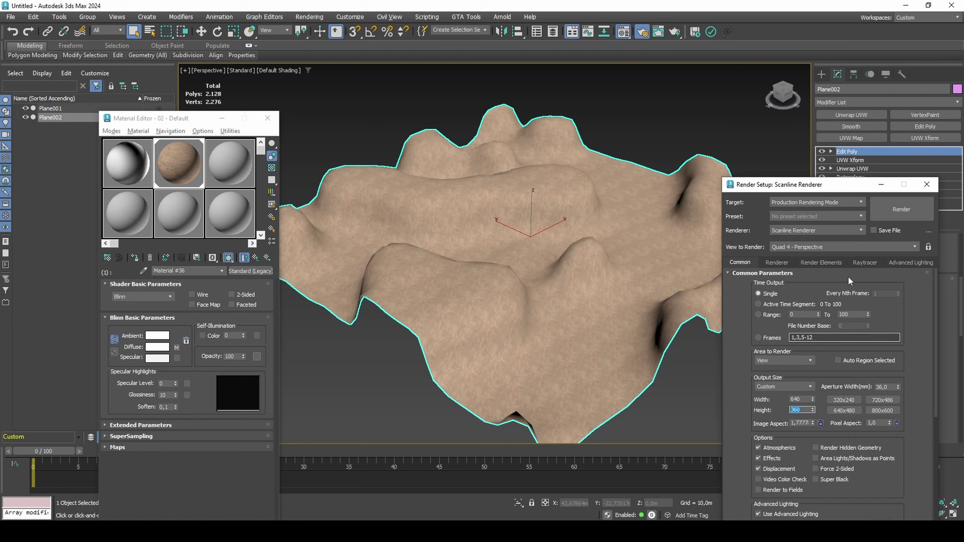
click(901, 210)
click(927, 184)
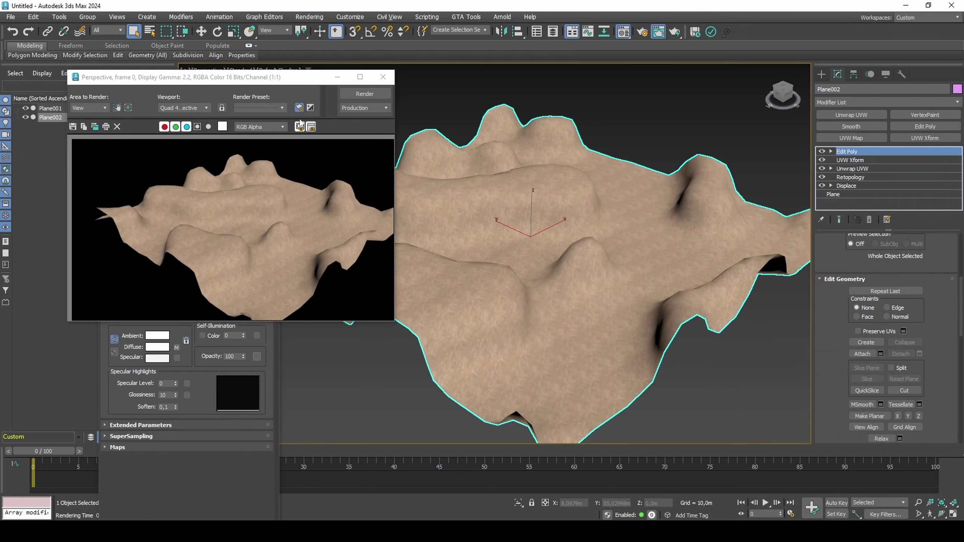
drag(295, 81, 220, 312)
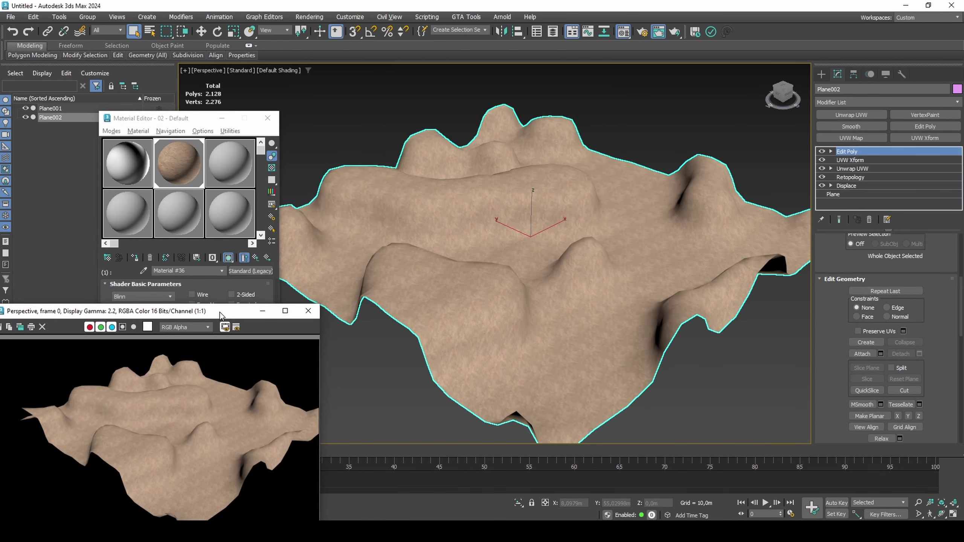
click(390, 239)
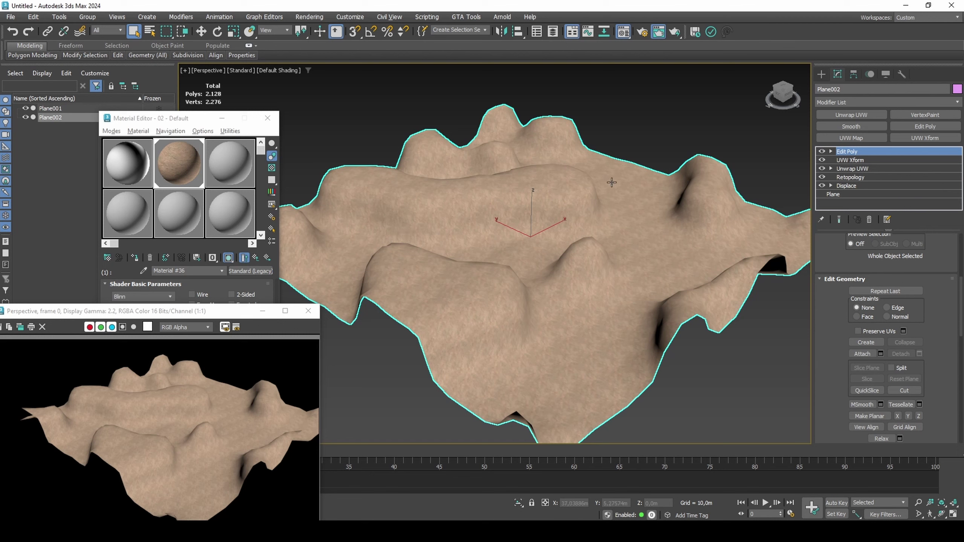
Select all polygons of the cloned plane, raise their material ID by one for the rock texture, and leave polygon editing.
key(4)
key(ctrl+a)
scroll(838, 328, down, 2)
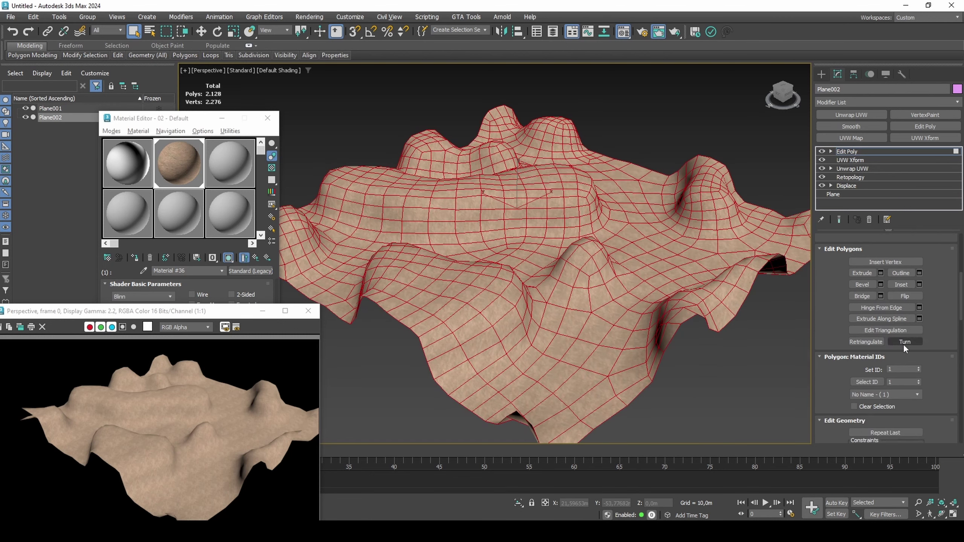
click(919, 367)
key(4)
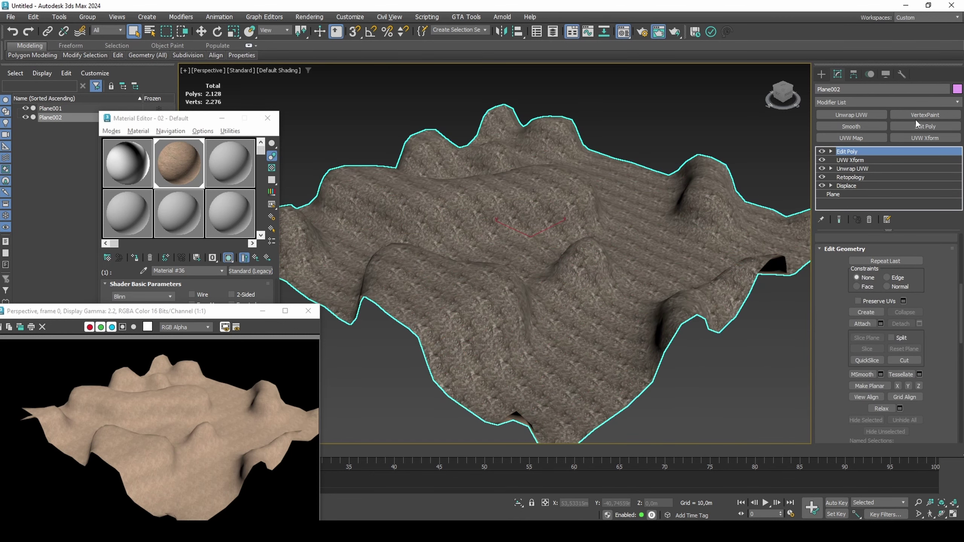
Add a VertexPaint modifier to the clone, fill it entirely with black and set its channel to Map Channel 9.
click(916, 116)
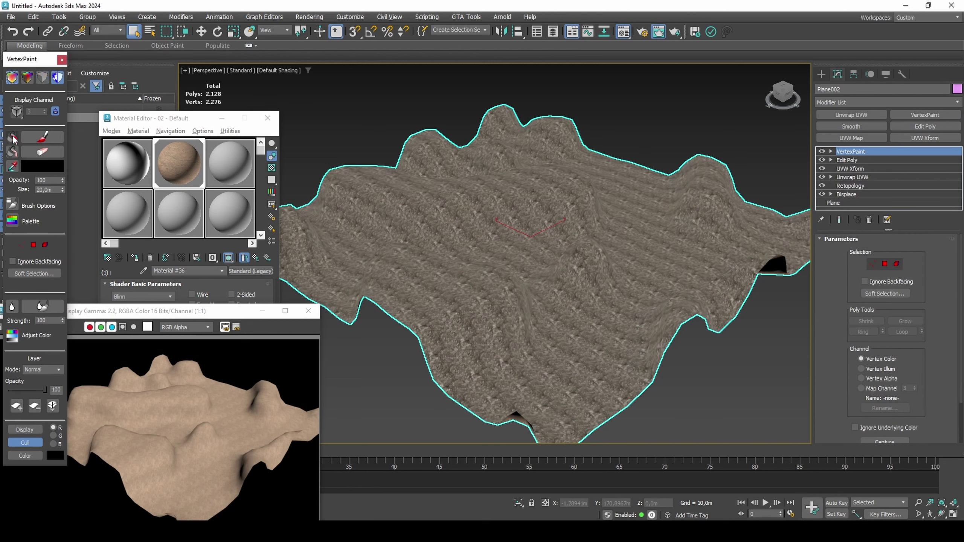
click(12, 137)
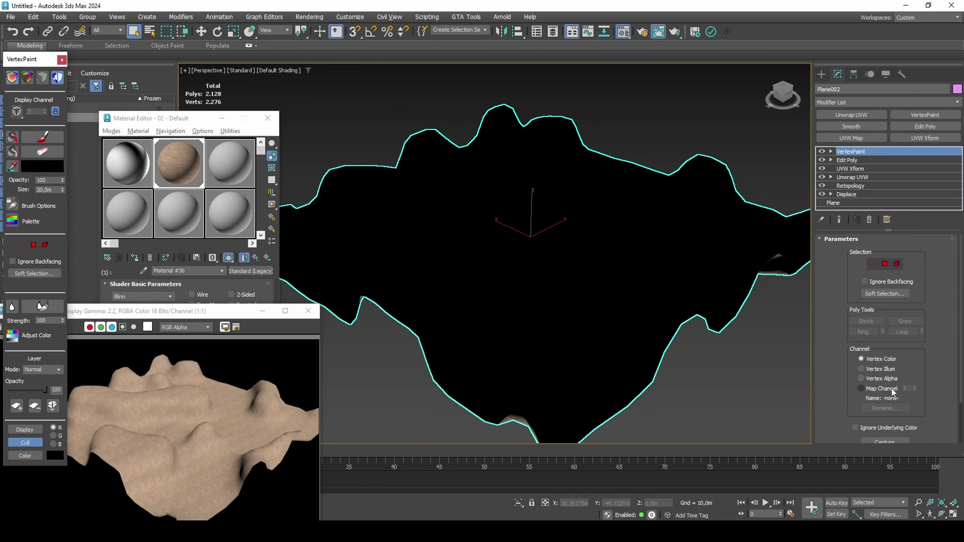
click(873, 388)
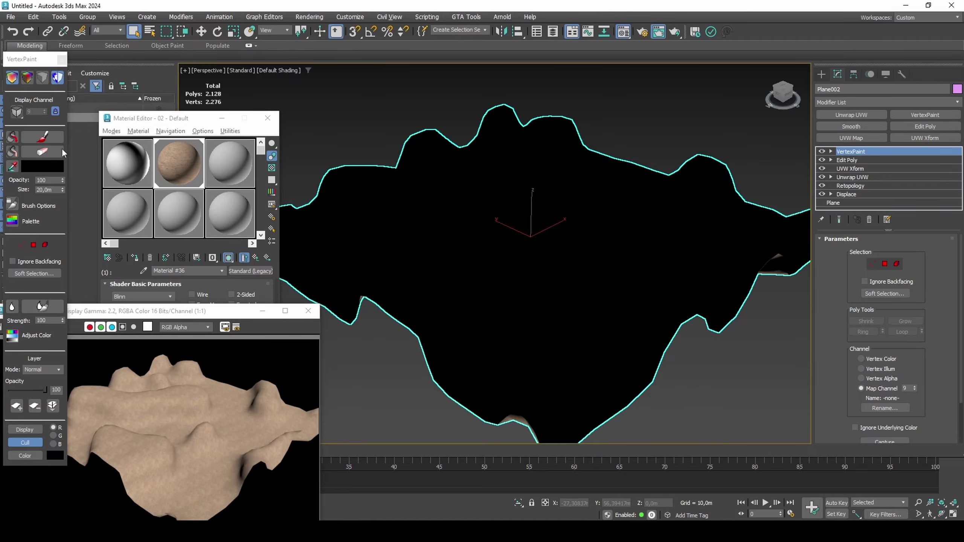
Set the vertex paint colour to white and activate the paint brush.
click(57, 165)
click(199, 107)
click(214, 141)
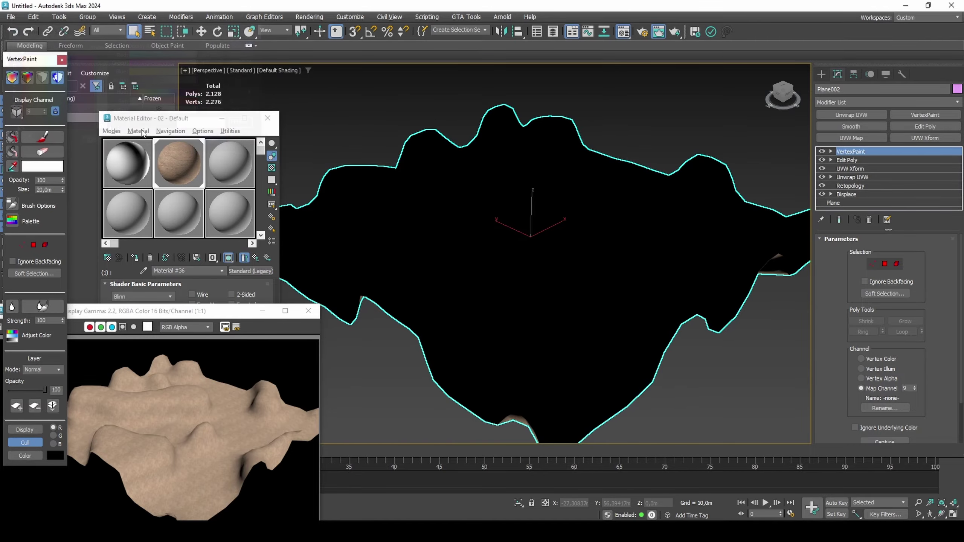
click(55, 137)
Show edged faces and paint the broad hill at the terrain border white with the 20 m brush.
mouse_move(402, 234)
alt+middle_down()
mouse_move(420, 274)
mouse_move(536, 218)
mouse_move(517, 250)
mouse_move(521, 265)
alt+middle_up()
key(F4)
alt+middle_drag(431, 276, 387, 263)
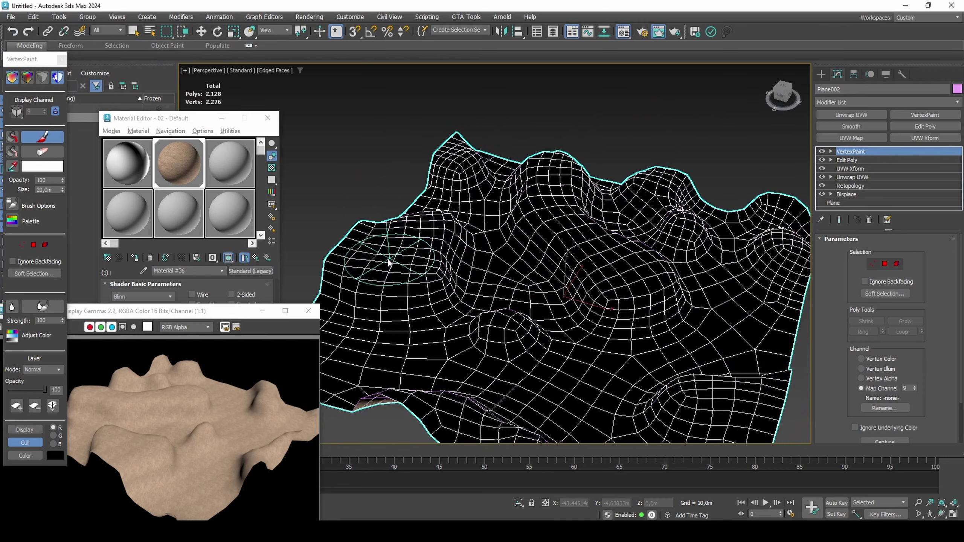
mouse_move(370, 263)
mouse_down()
mouse_move(433, 236)
mouse_move(345, 289)
mouse_move(402, 285)
mouse_move(371, 283)
mouse_up()
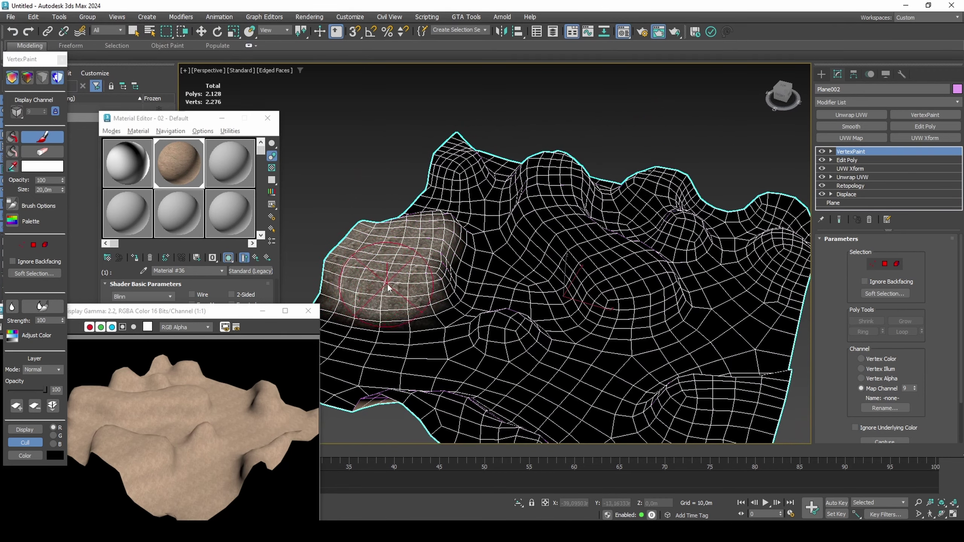
alt+middle_drag(387, 288, 657, 258)
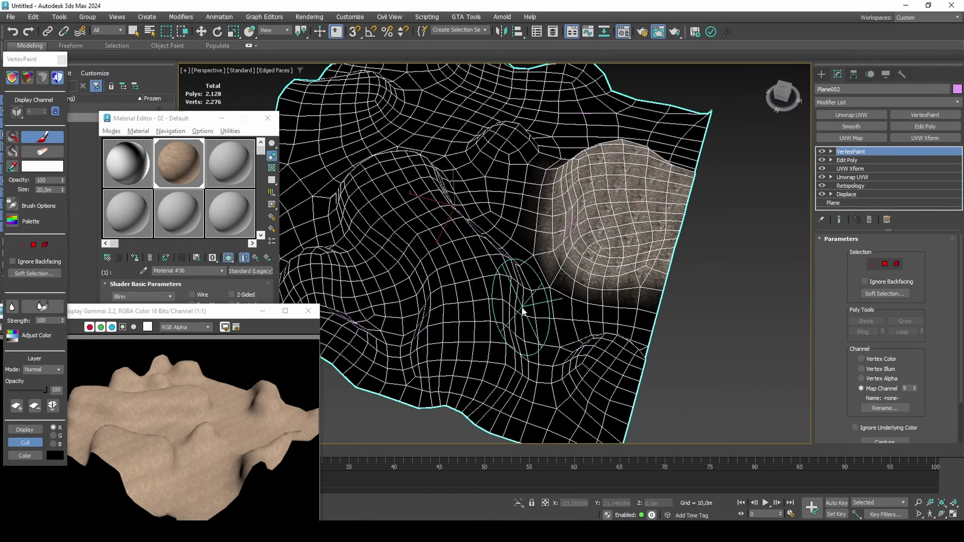
Paint the small mound at the terrain corner beside the broad hill white.
mouse_move(523, 308)
middle_down()
mouse_move(614, 299)
mouse_move(645, 281)
middle_up()
middle_drag(734, 260, 646, 292)
mouse_move(691, 270)
mouse_down()
mouse_move(679, 269)
mouse_move(714, 295)
mouse_move(668, 273)
mouse_up()
alt+middle_drag(664, 274, 760, 280)
middle_drag(414, 104, 513, 221)
alt+middle_drag(513, 220, 551, 212)
Paint the long curved central ridge white with a brush of about 14.7 m, undoing the misplaced first stroke.
mouse_move(518, 229)
mouse_down()
mouse_move(510, 233)
mouse_move(607, 264)
mouse_move(620, 387)
mouse_move(585, 352)
mouse_move(544, 281)
mouse_up()
key(ctrl+z)
mouse_move(565, 312)
mouse_down()
mouse_move(586, 264)
mouse_move(578, 338)
mouse_move(641, 370)
mouse_move(614, 381)
mouse_move(621, 404)
mouse_move(629, 387)
mouse_up()
middle_drag(629, 387, 576, 310)
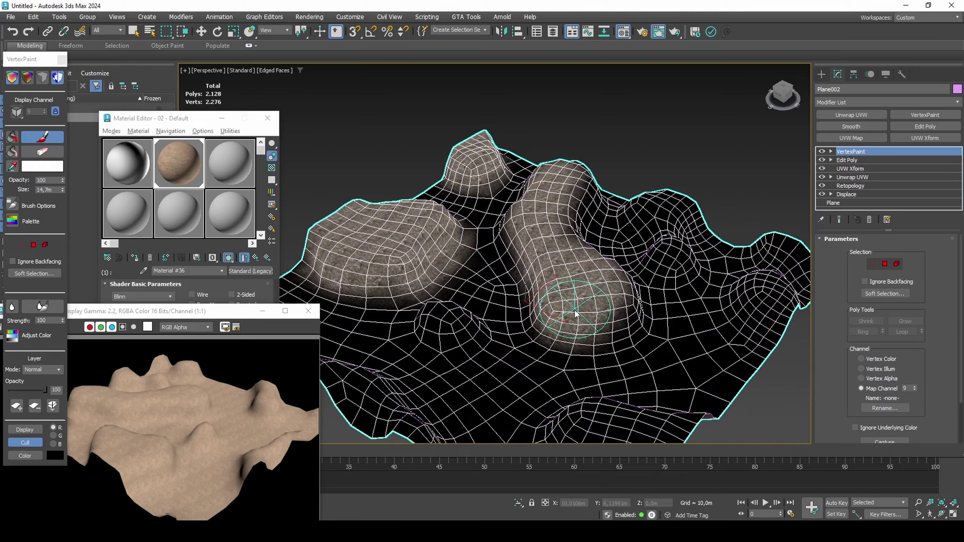
drag(575, 326, 627, 316)
alt+middle_drag(565, 320, 633, 316)
mouse_move(586, 293)
mouse_down()
mouse_move(430, 269)
mouse_move(370, 238)
mouse_up()
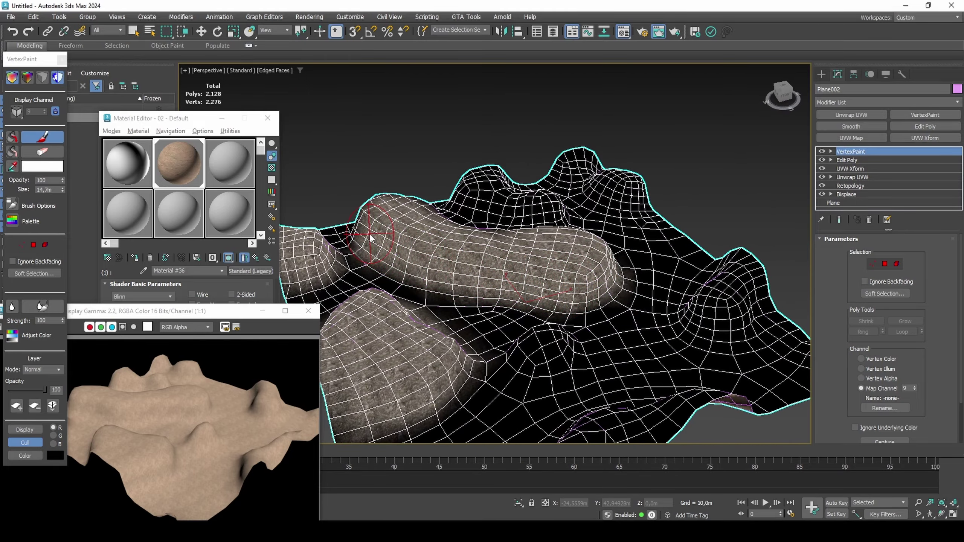
Extend the white paint over the central ridge's flanks and end, enlarging the brush to about 18.3 m.
mouse_move(370, 237)
alt+middle_down()
mouse_move(458, 274)
mouse_move(612, 282)
mouse_move(635, 366)
mouse_move(566, 232)
alt+middle_up()
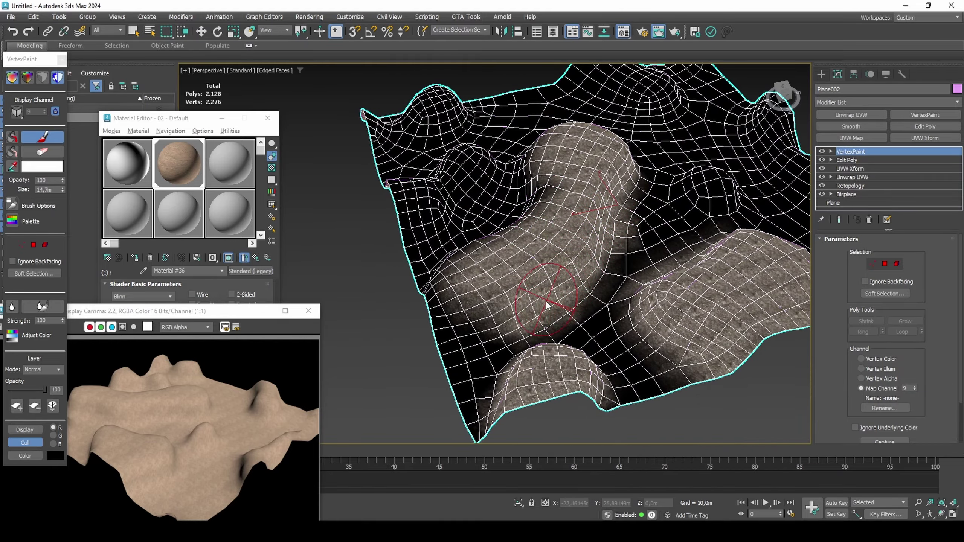
mouse_move(547, 306)
mouse_down()
mouse_move(479, 301)
mouse_move(452, 287)
mouse_up()
mouse_move(452, 286)
alt+middle_down()
mouse_move(564, 291)
mouse_move(723, 277)
mouse_move(666, 289)
alt+middle_up()
mouse_move(632, 256)
mouse_down()
mouse_move(598, 240)
mouse_move(614, 261)
mouse_move(616, 252)
mouse_move(693, 276)
mouse_move(740, 318)
mouse_move(687, 285)
mouse_move(517, 249)
mouse_move(491, 252)
mouse_move(572, 283)
mouse_up()
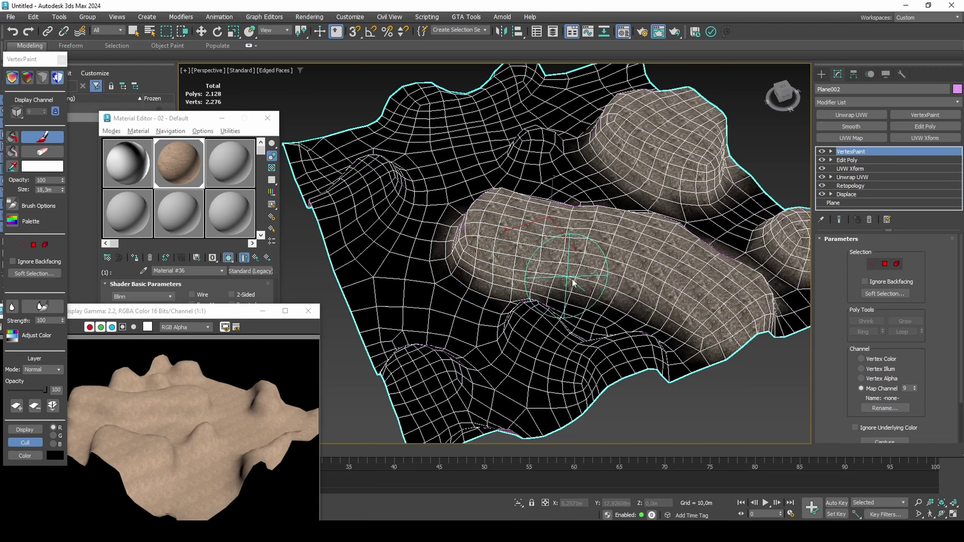
Paint the cluster of smaller mounds between the central ridge and the terrain border, resizing the brush down to 14 m.
mouse_move(572, 280)
alt+middle_down()
mouse_move(643, 315)
mouse_move(636, 331)
alt+middle_up()
mouse_move(632, 340)
ctrl+shift+mouse_down()
mouse_move(627, 359)
mouse_move(631, 338)
mouse_move(700, 328)
mouse_move(708, 316)
mouse_move(714, 332)
mouse_move(724, 318)
mouse_move(709, 339)
ctrl+shift+mouse_up()
middle_drag(691, 347, 707, 284)
mouse_move(599, 368)
ctrl+shift+mouse_down()
mouse_move(608, 344)
mouse_move(583, 371)
mouse_move(633, 398)
mouse_move(681, 399)
mouse_move(645, 385)
ctrl+shift+mouse_up()
mouse_move(645, 386)
alt+middle_down()
mouse_move(687, 379)
mouse_move(727, 192)
mouse_move(740, 197)
alt+middle_up()
mouse_move(740, 197)
middle_down()
mouse_move(617, 338)
mouse_move(632, 326)
middle_up()
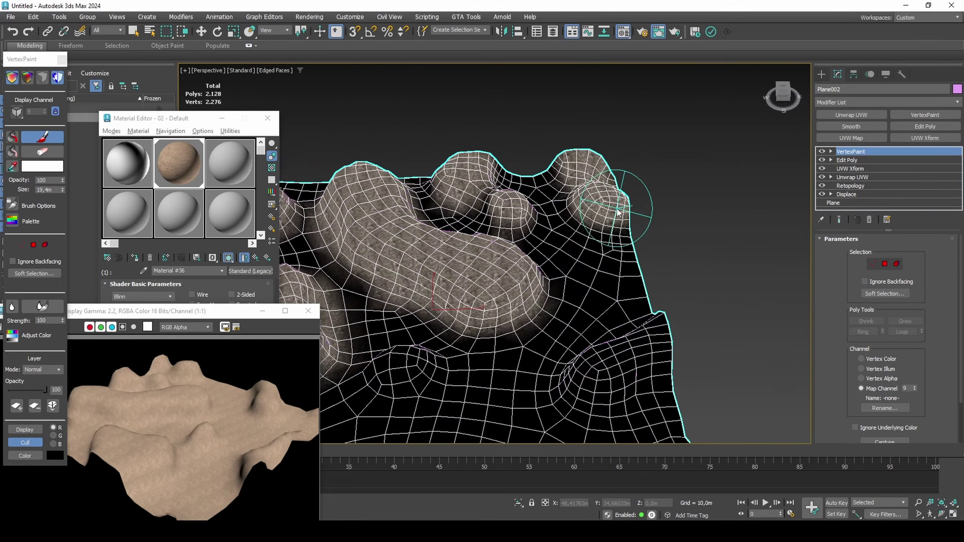
drag(618, 209, 610, 205)
mouse_move(610, 205)
ctrl+shift+mouse_down()
mouse_move(612, 226)
mouse_move(614, 215)
ctrl+shift+mouse_up()
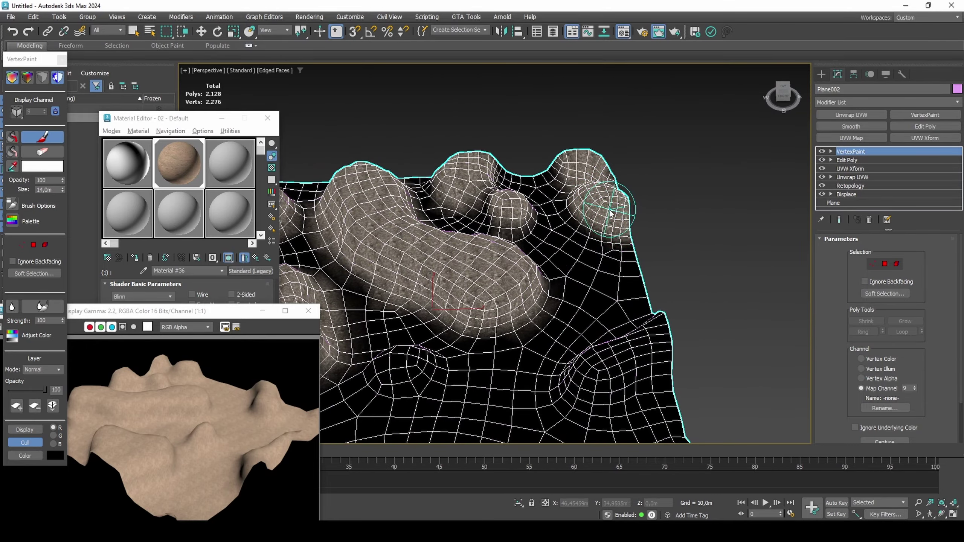
Paint the isolated hill on the terrain border white and render the perspective view to check the blend.
mouse_move(610, 213)
alt+middle_down()
mouse_move(637, 228)
mouse_move(482, 198)
alt+middle_up()
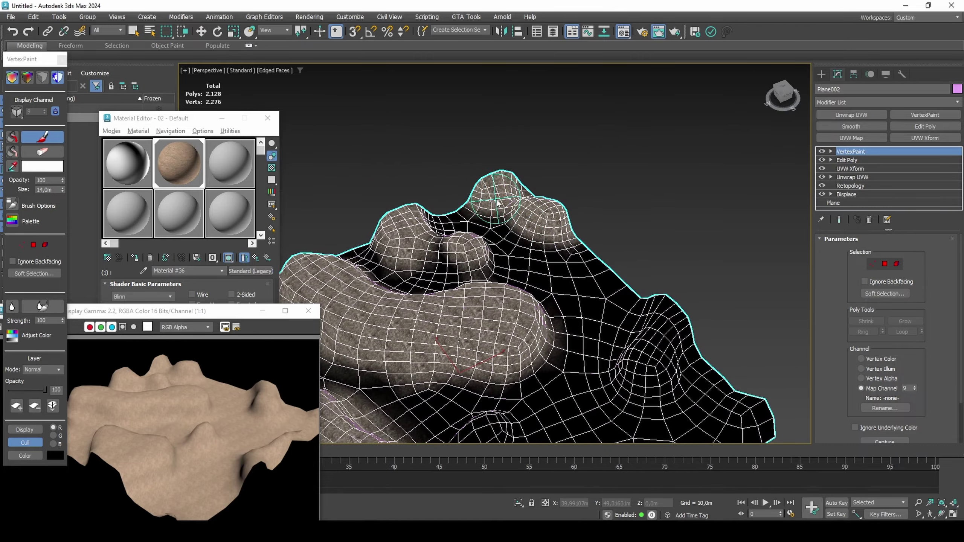
mouse_move(574, 262)
alt+middle_down()
mouse_move(673, 308)
mouse_move(531, 276)
alt+middle_up()
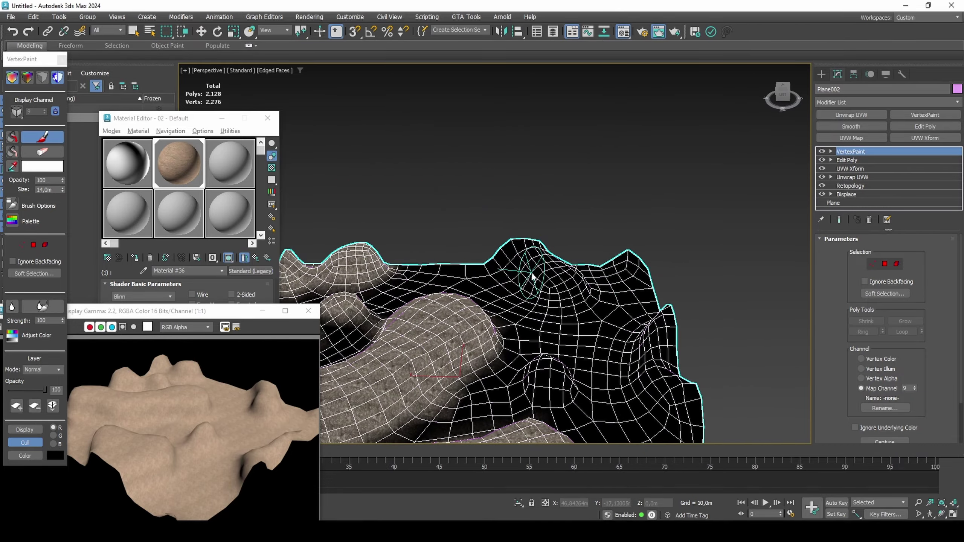
mouse_move(494, 261)
mouse_down()
mouse_move(546, 289)
mouse_move(574, 283)
mouse_move(530, 252)
mouse_move(559, 284)
mouse_up()
alt+middle_drag(576, 286, 543, 277)
key(shift+q)
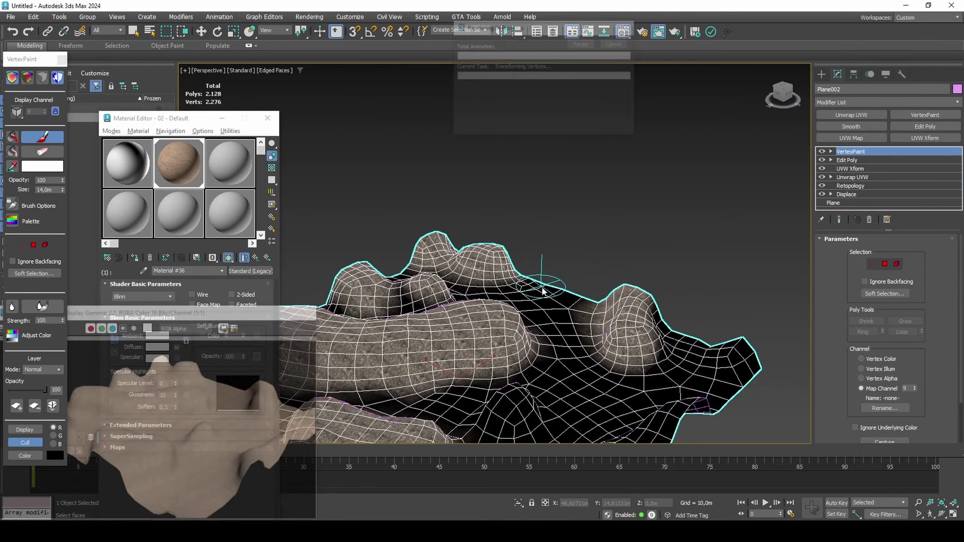
Widen the white paint around the isolated border hill and paint the raised terrain corner next to it.
mouse_move(587, 331)
middle_down()
mouse_move(581, 273)
mouse_move(528, 277)
middle_up()
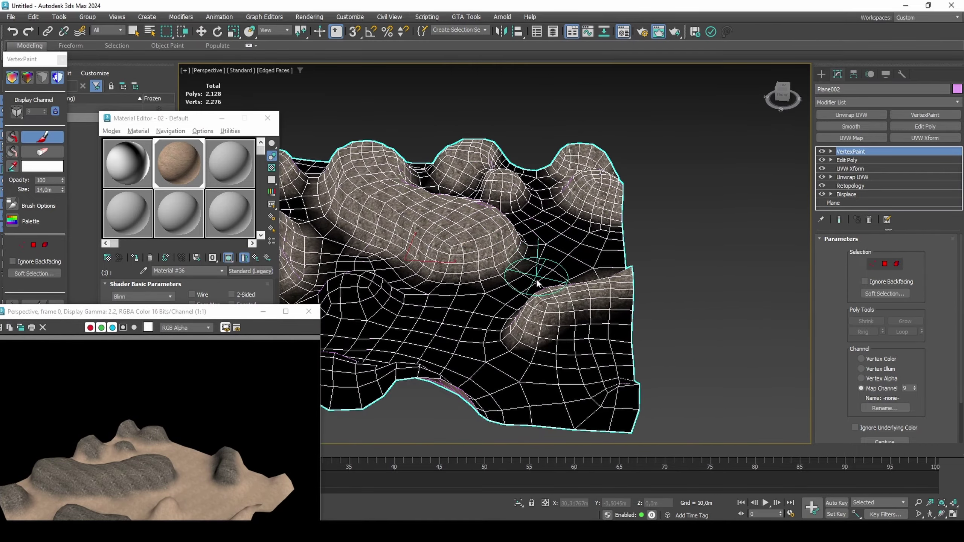
mouse_move(507, 323)
mouse_down()
mouse_move(532, 333)
mouse_move(618, 320)
mouse_up()
drag(623, 379, 610, 401)
key(ctrl+z)
alt+middle_drag(617, 388, 643, 405)
drag(643, 405, 657, 404)
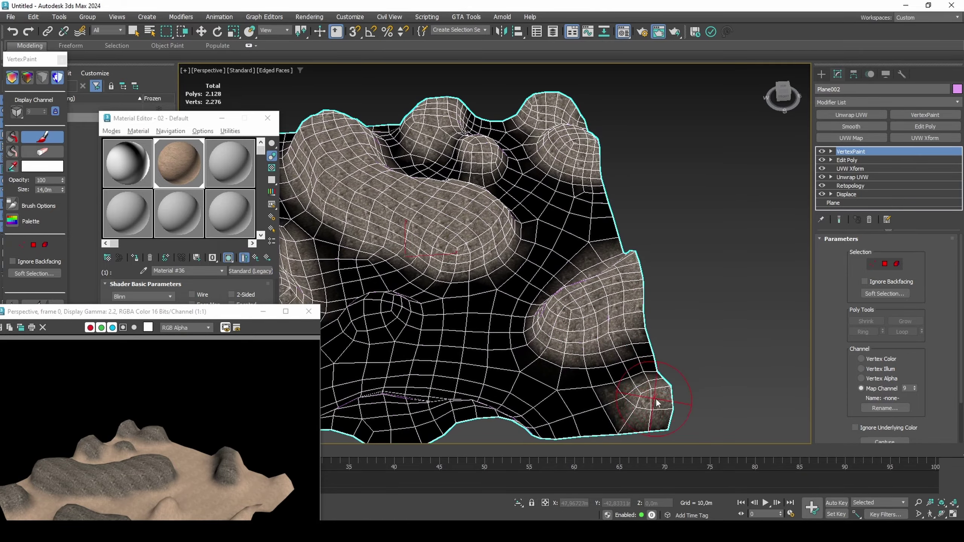
Paint the double-peaked hill along the far terrain border white.
mouse_move(535, 395)
middle_down()
mouse_move(766, 360)
mouse_move(756, 418)
middle_up()
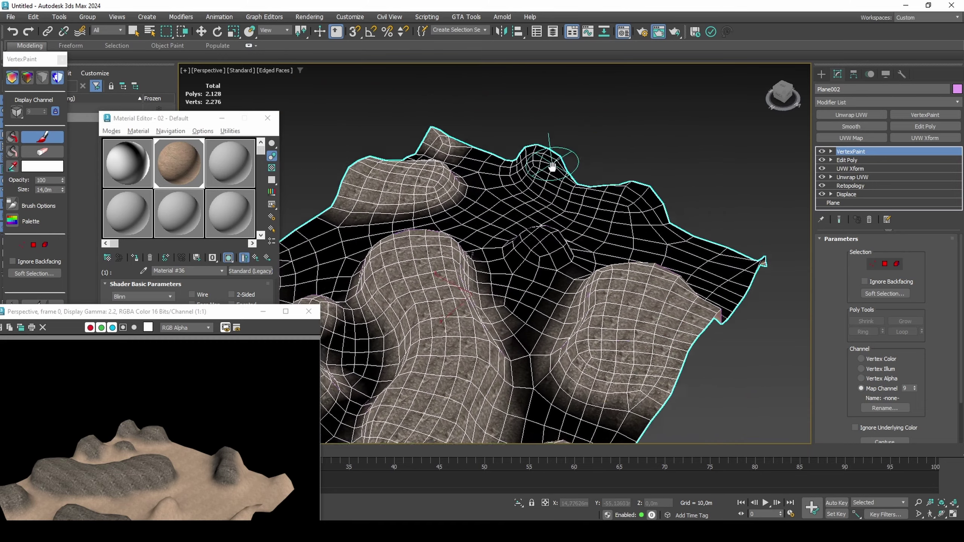
alt+middle_drag(553, 167, 610, 209)
mouse_move(444, 215)
mouse_down()
mouse_move(523, 227)
mouse_move(597, 217)
mouse_up()
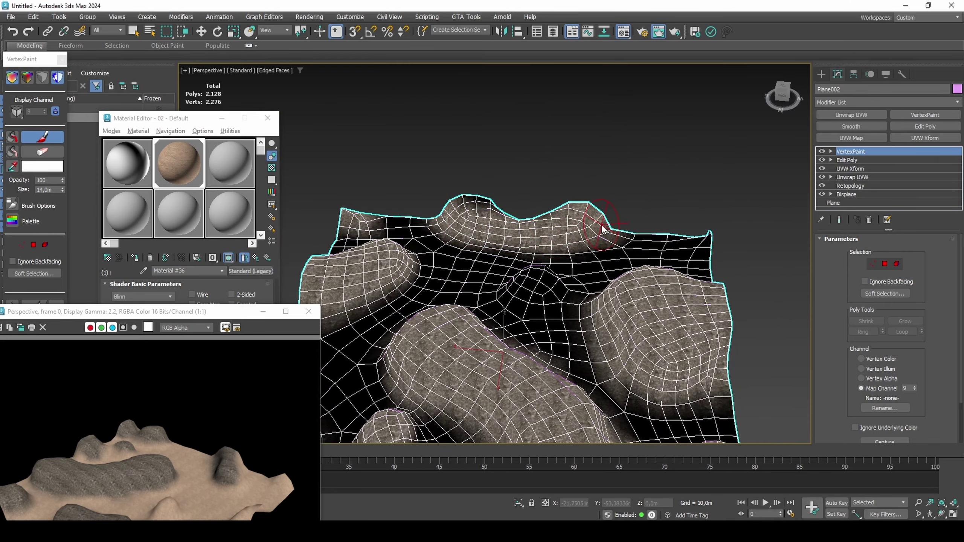
mouse_move(508, 201)
alt+middle_down()
mouse_move(505, 152)
mouse_move(469, 194)
alt+middle_up()
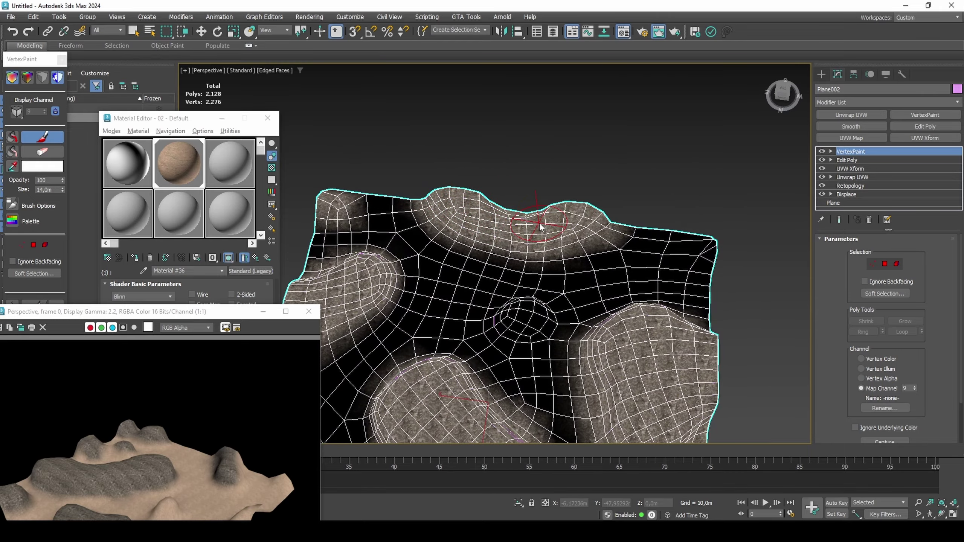
mouse_move(550, 227)
alt+middle_down()
mouse_move(562, 235)
mouse_move(561, 263)
alt+middle_up()
Paint the small lone mound between the hills with a brush of about 18.1 m and render the view.
ctrl+shift+drag(533, 298, 542, 279)
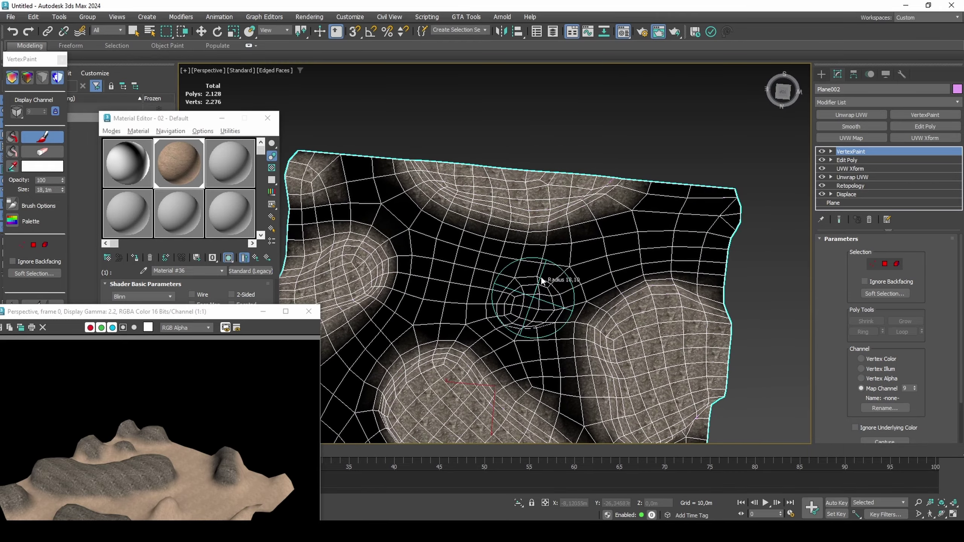
alt+middle_drag(542, 280, 549, 194)
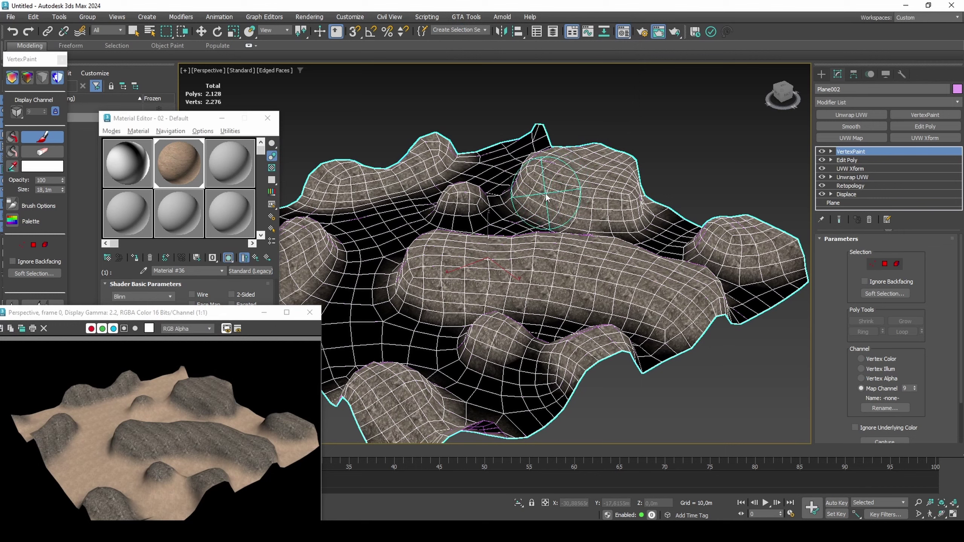
key(shift+q)
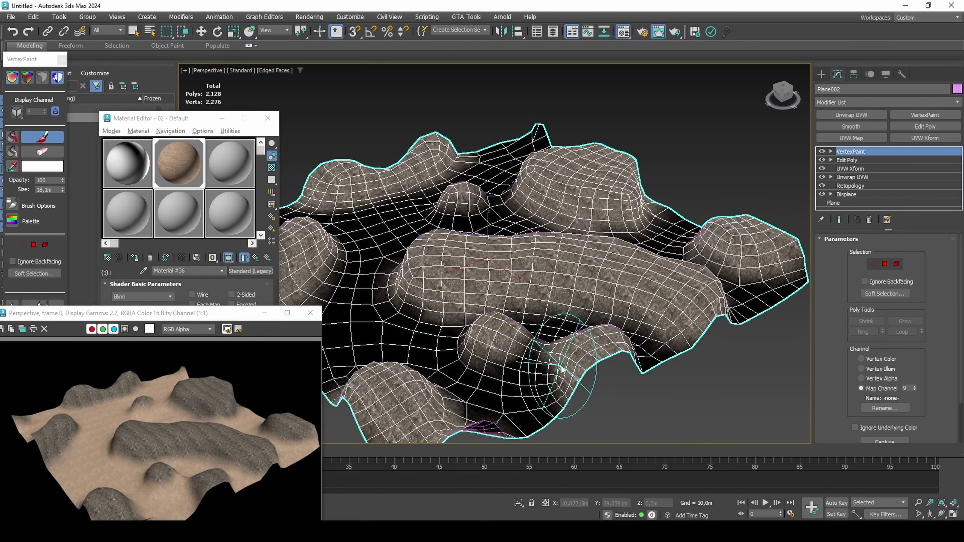
Render the painted terrain again from a shifted viewpoint and stop painting.
key(shift+q)
middle_drag(518, 357, 548, 330)
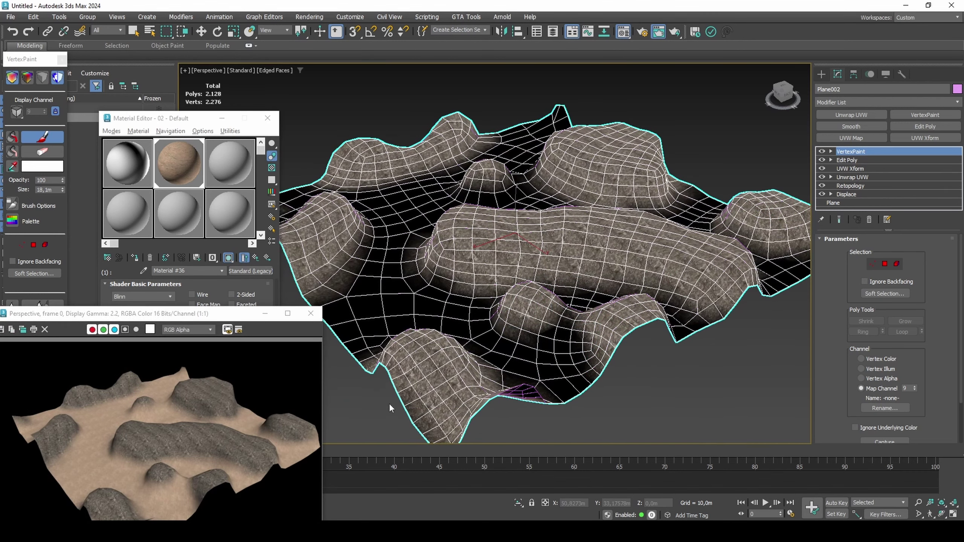
key(shift+q)
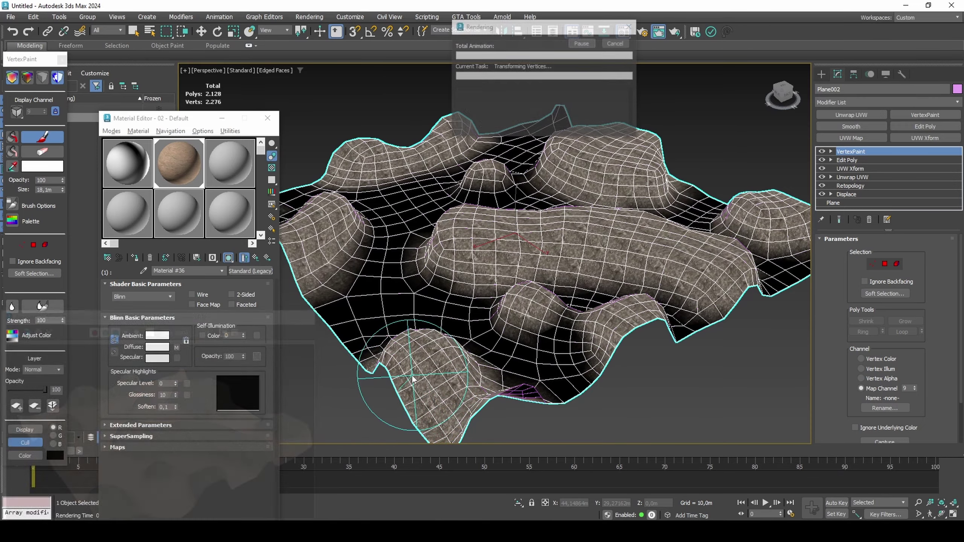
middle_drag(436, 316, 490, 322)
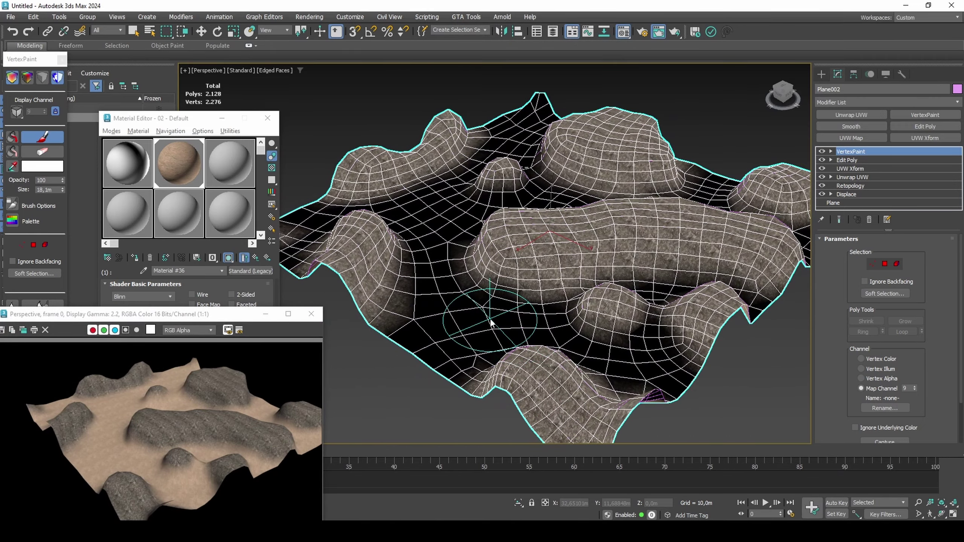
right_click(625, 232)
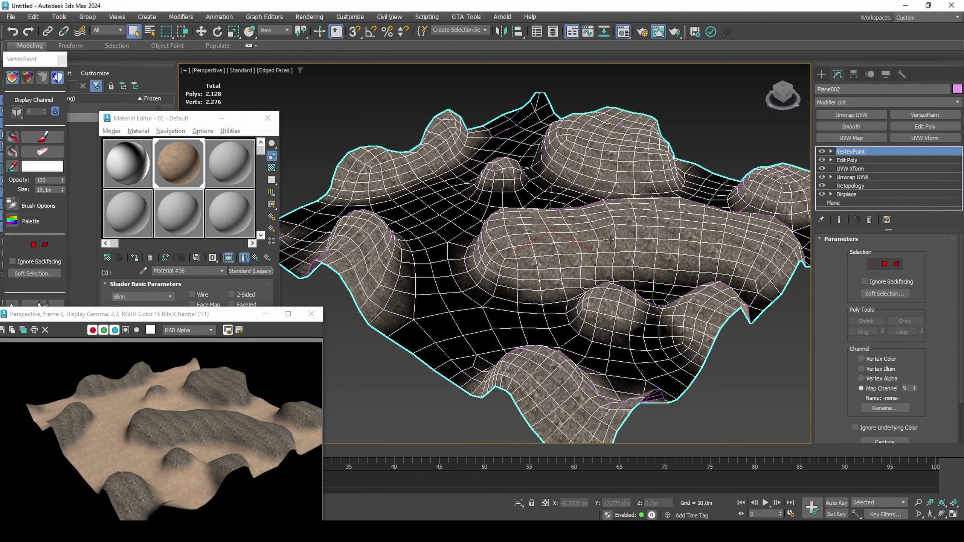
Clone the second terrain layer as a copy named Plane003 and add an Edit Poly modifier to it.
right_click(609, 239)
click(627, 328)
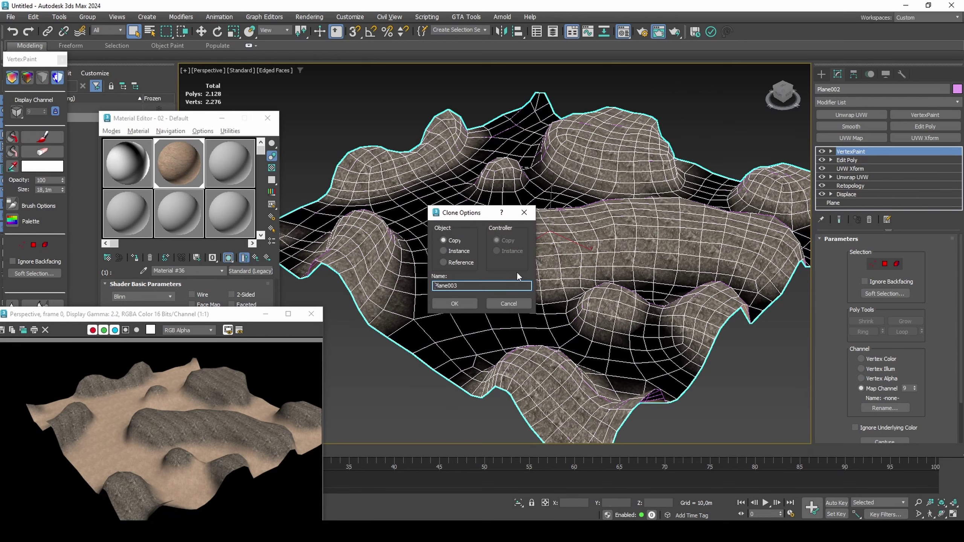
click(464, 304)
click(911, 128)
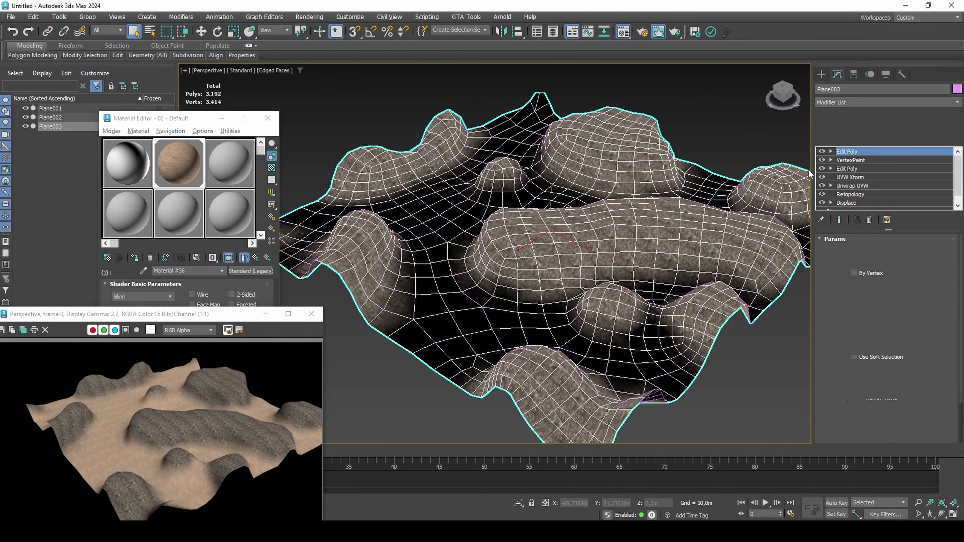
Extrude all polygons of Plane003 by 0.01 m along local normals and delete the extra side polygons by inverting the selection.
key(4)
scroll(830, 343, down, 7)
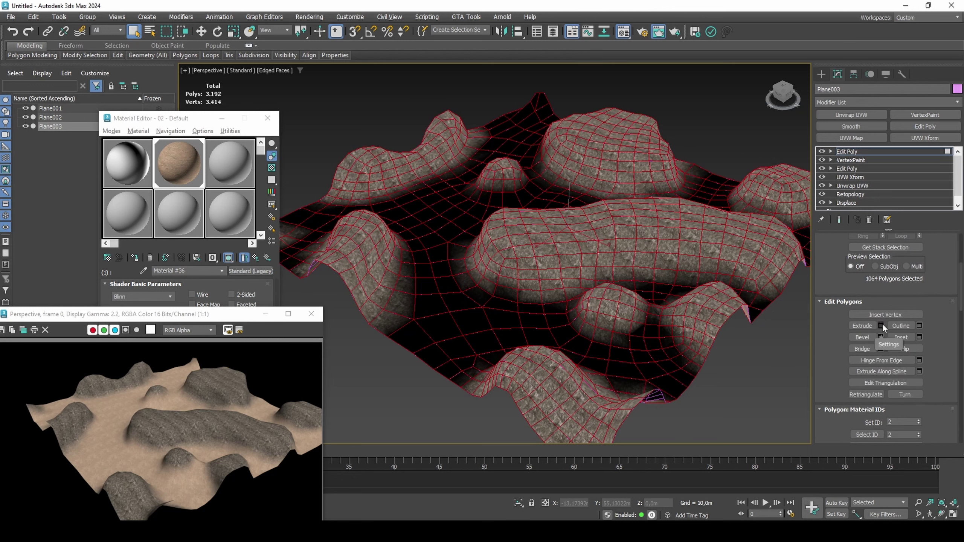
click(881, 326)
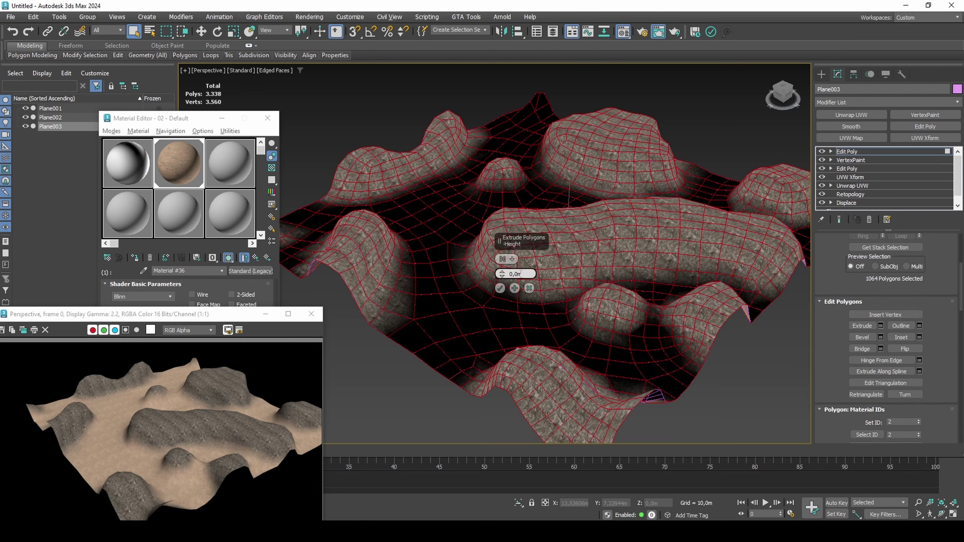
click(505, 261)
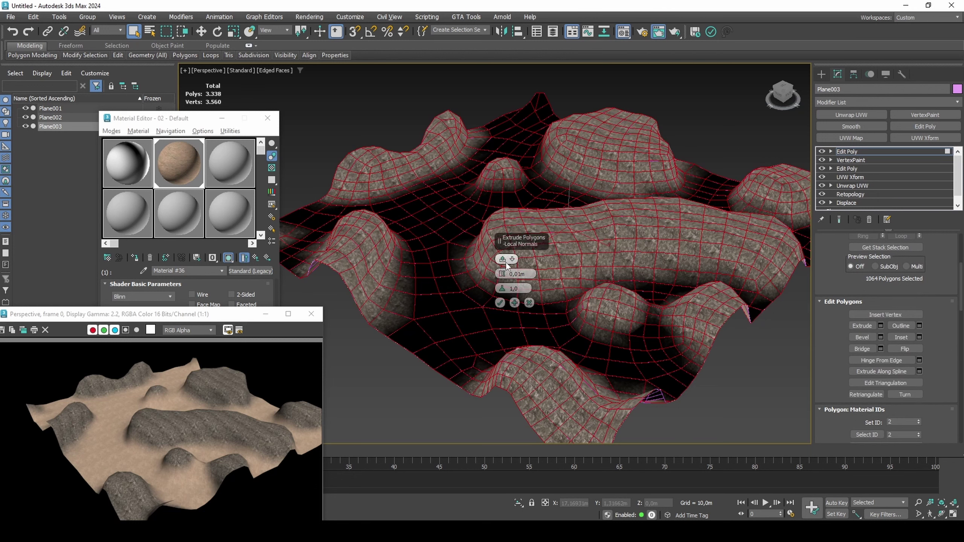
click(501, 301)
key(ctrl+i)
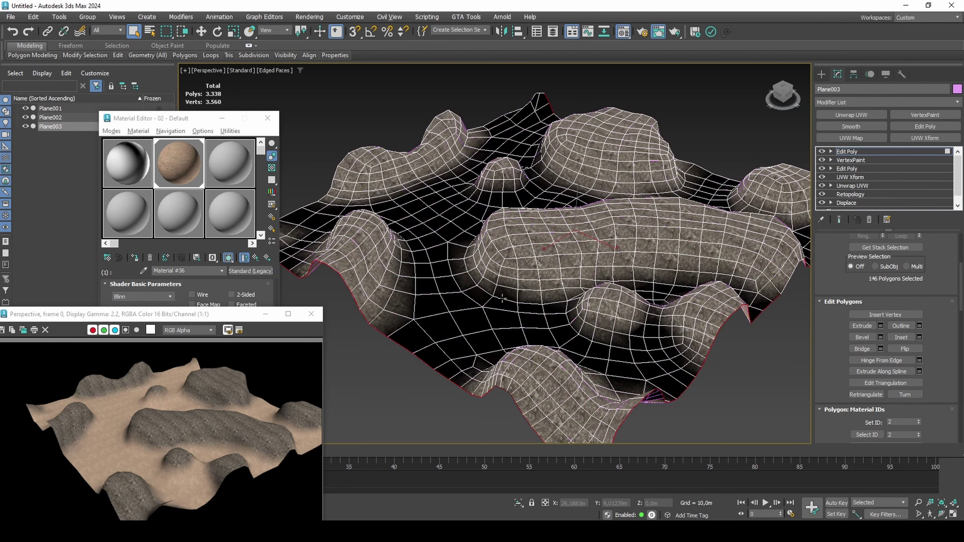
key(Delete)
Assign material ID 3 to all polygons of Plane003 and leave polygon editing.
key(ctrl+a)
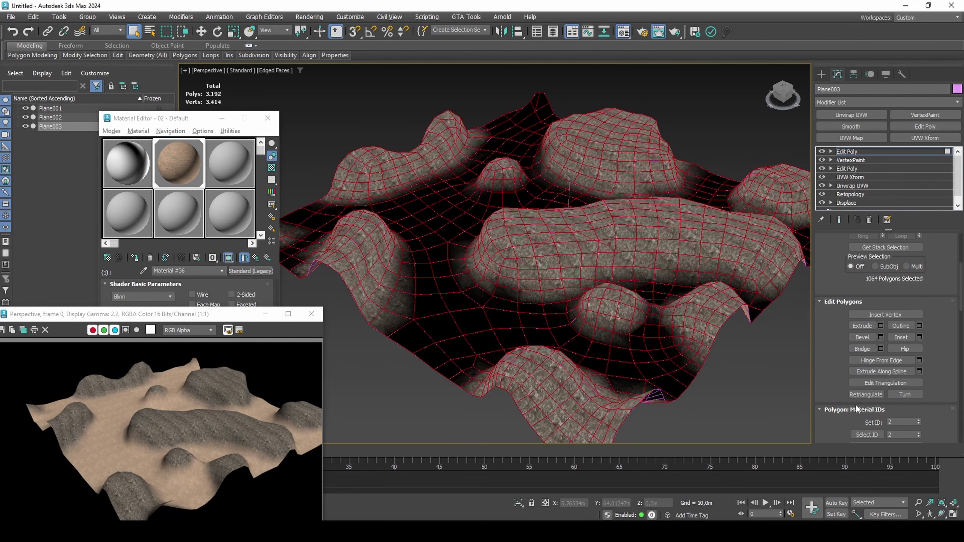
click(919, 420)
middle_drag(647, 300, 646, 302)
key(4)
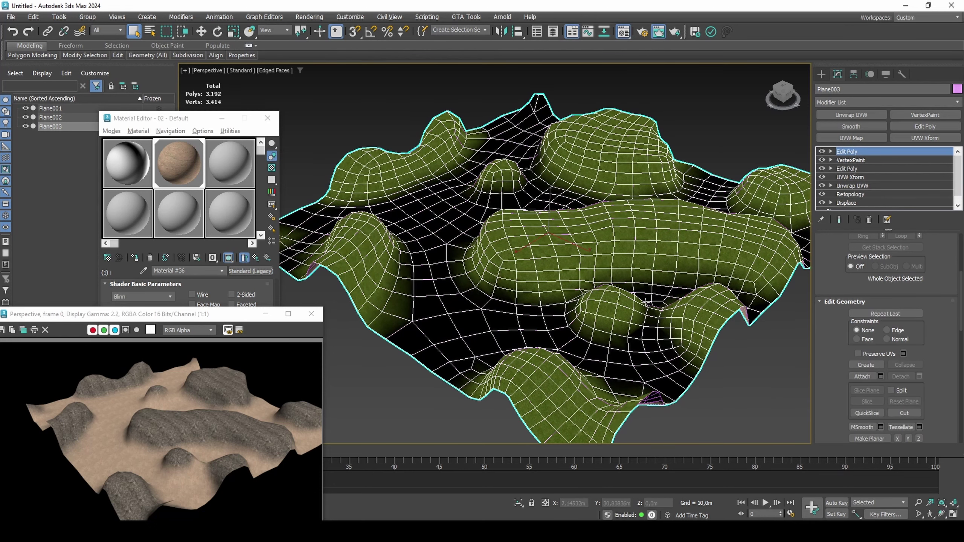
Add a VertexPaint modifier to Plane003, fill the whole layer with black and set it to Map Channel 9.
click(903, 114)
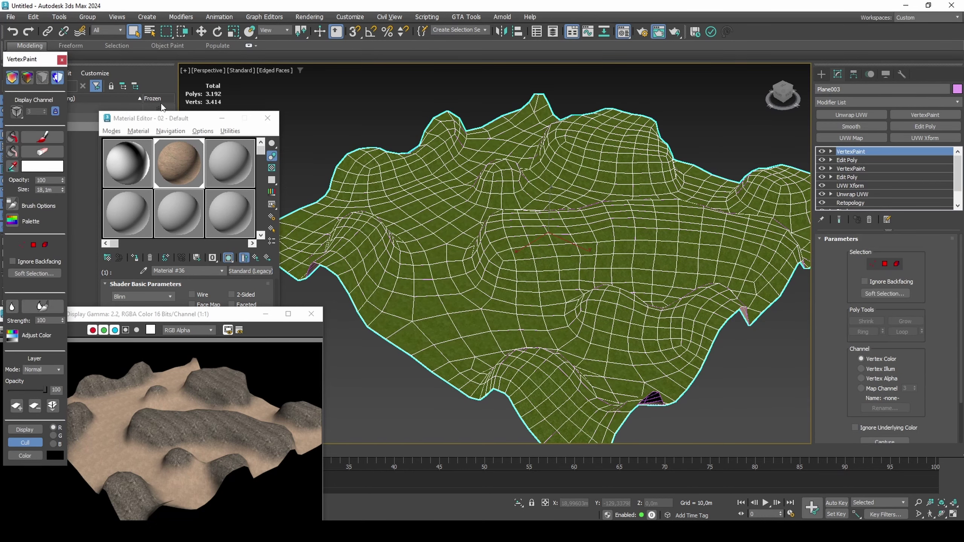
click(38, 170)
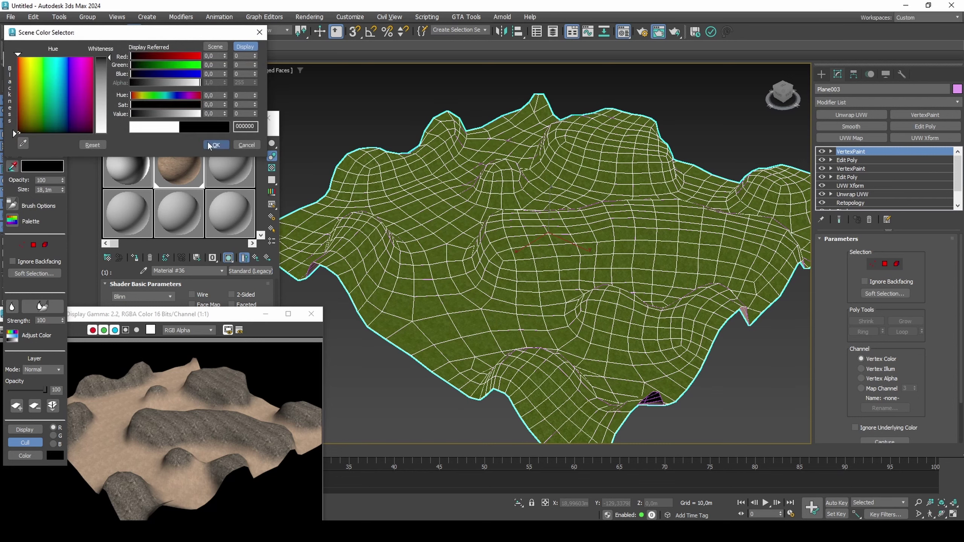
click(213, 144)
click(14, 138)
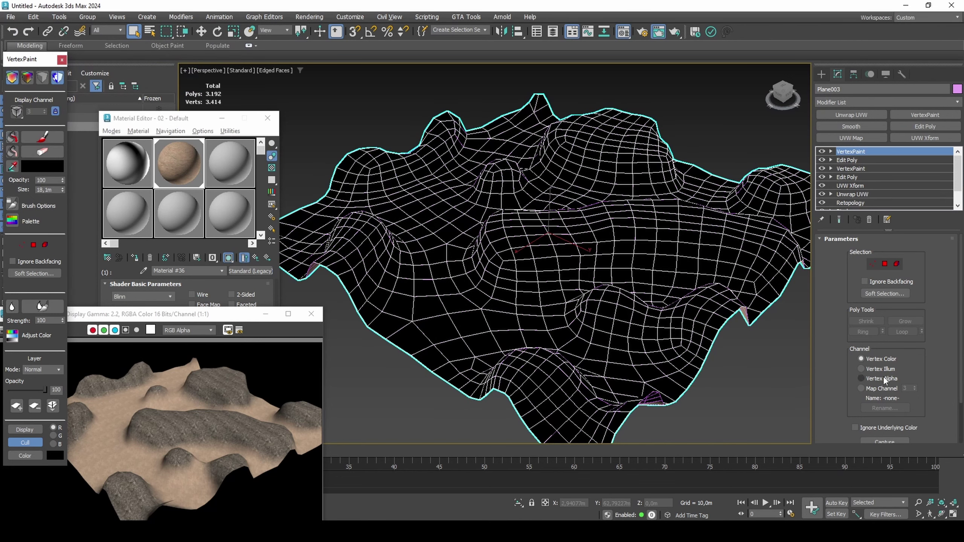
text(9)
key(Return)
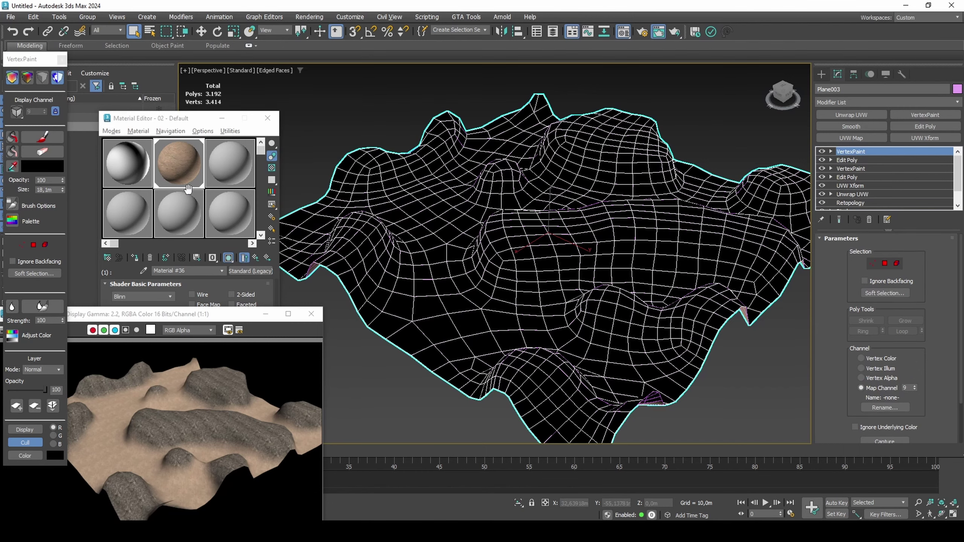
Set the paint color to white and paint the top of the long central hill with a brush of about 20 m.
click(55, 168)
drag(170, 115, 226, 119)
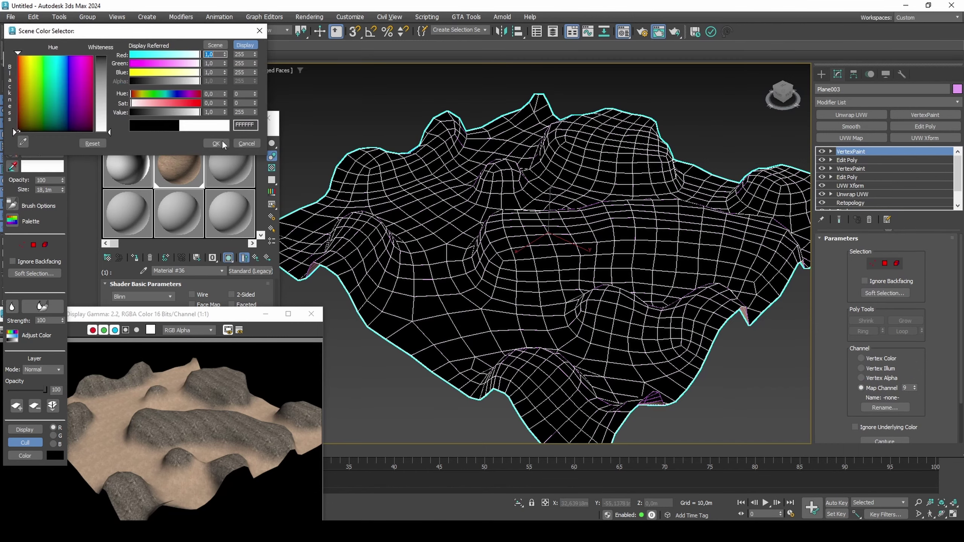
click(221, 144)
click(46, 138)
middle_drag(438, 243, 446, 260)
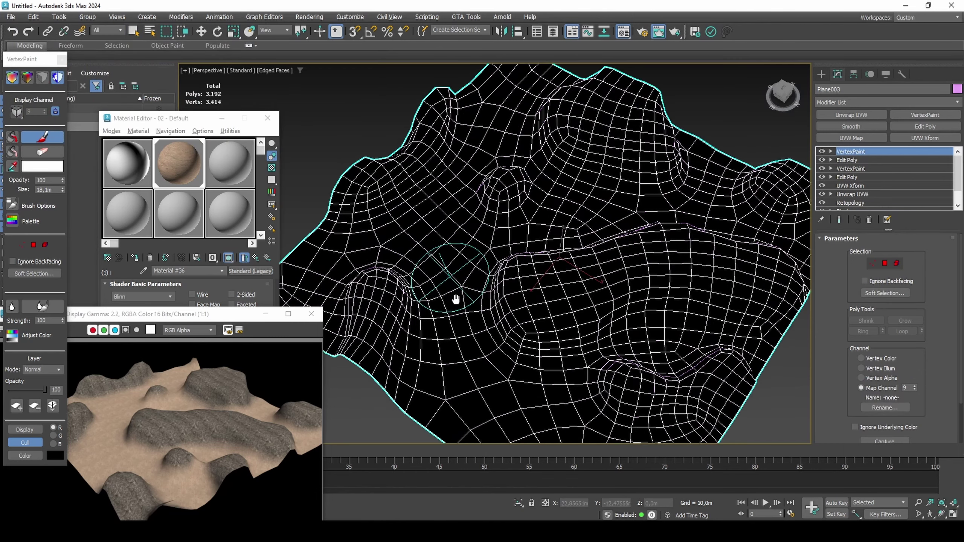
alt+middle_drag(456, 300, 461, 299)
mouse_move(553, 290)
mouse_down()
mouse_move(564, 280)
mouse_move(528, 281)
mouse_move(614, 274)
mouse_move(691, 250)
mouse_move(781, 280)
mouse_move(640, 272)
mouse_move(738, 276)
mouse_up()
alt+middle_drag(739, 276, 751, 304)
mouse_move(754, 250)
alt+middle_down()
mouse_move(713, 243)
mouse_move(716, 254)
alt+middle_up()
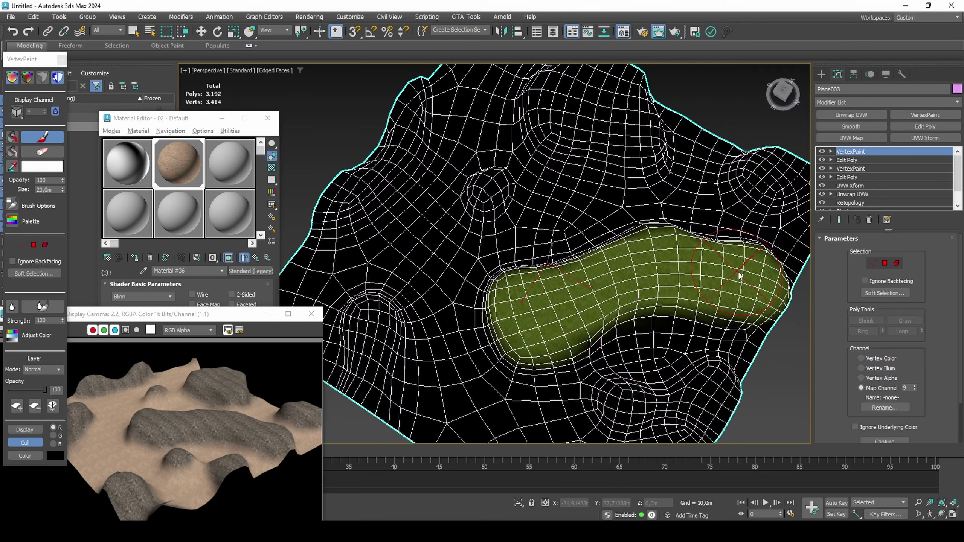
Paint the top of the large far border hill and the round hill in the neighbouring corner white.
alt+middle_drag(607, 285, 591, 187)
mouse_move(592, 188)
mouse_down()
mouse_move(581, 185)
mouse_move(611, 177)
mouse_move(625, 222)
mouse_move(549, 198)
mouse_move(570, 183)
mouse_move(600, 228)
mouse_move(616, 216)
mouse_up()
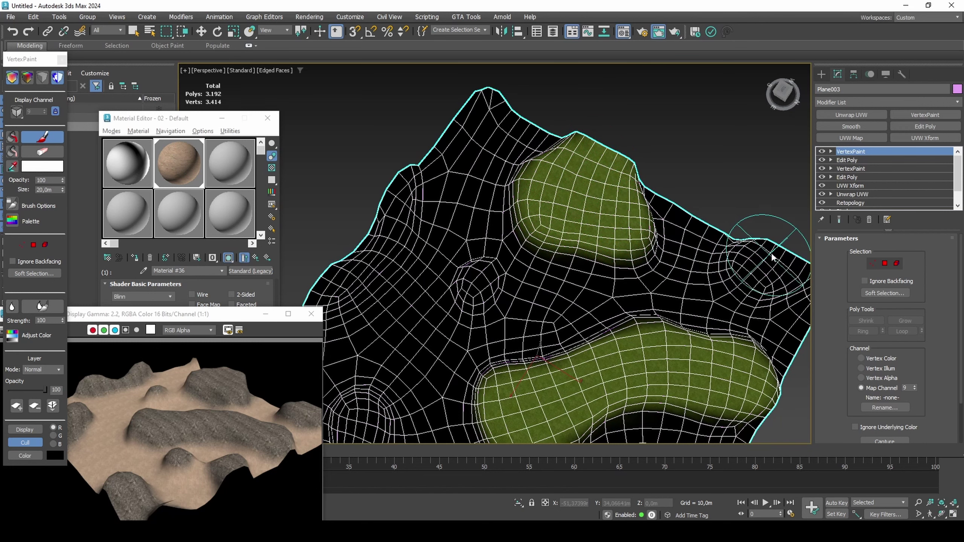
mouse_move(757, 255)
mouse_down()
mouse_move(753, 269)
mouse_move(789, 262)
mouse_up()
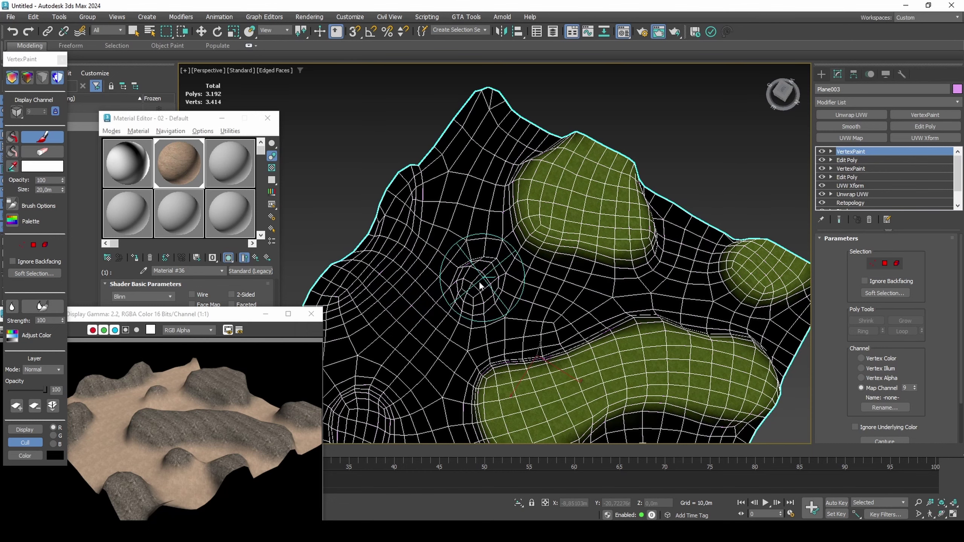
Paint the small lone mound and the double-peaked border hill white, reducing the brush to about 13.8 m.
drag(482, 281, 484, 280)
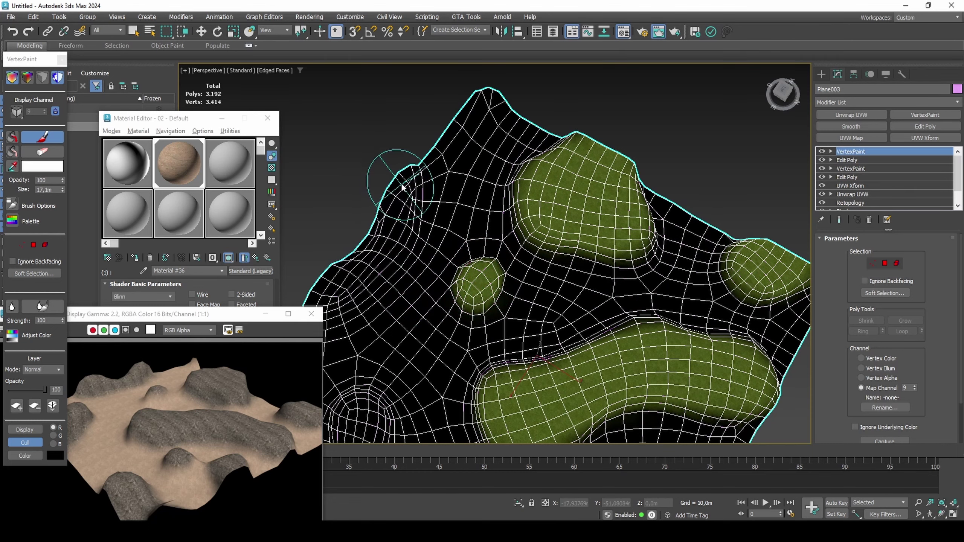
drag(402, 188, 401, 193)
middle_drag(387, 263, 465, 238)
mouse_move(403, 269)
mouse_down()
mouse_move(431, 244)
mouse_move(421, 213)
mouse_move(446, 237)
mouse_up()
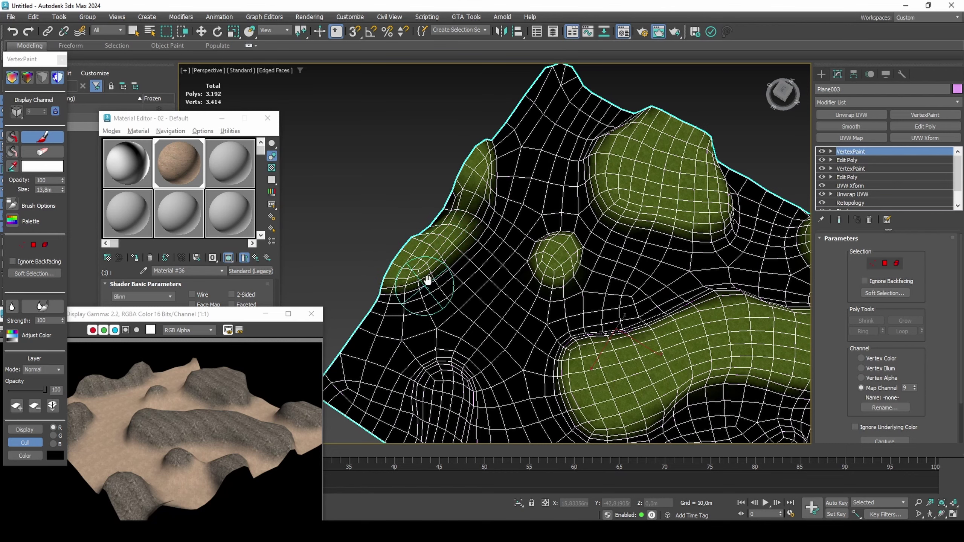
Paint the tops of the elongated border hill, the two adjoining mounds beside the central hill and the near corner hill white.
middle_drag(428, 280, 459, 248)
mouse_move(500, 280)
mouse_down()
mouse_move(495, 333)
mouse_move(506, 304)
mouse_up()
middle_drag(577, 326, 417, 287)
drag(588, 319, 599, 322)
mouse_move(659, 315)
mouse_down()
mouse_move(679, 304)
mouse_move(674, 321)
mouse_move(647, 326)
mouse_up()
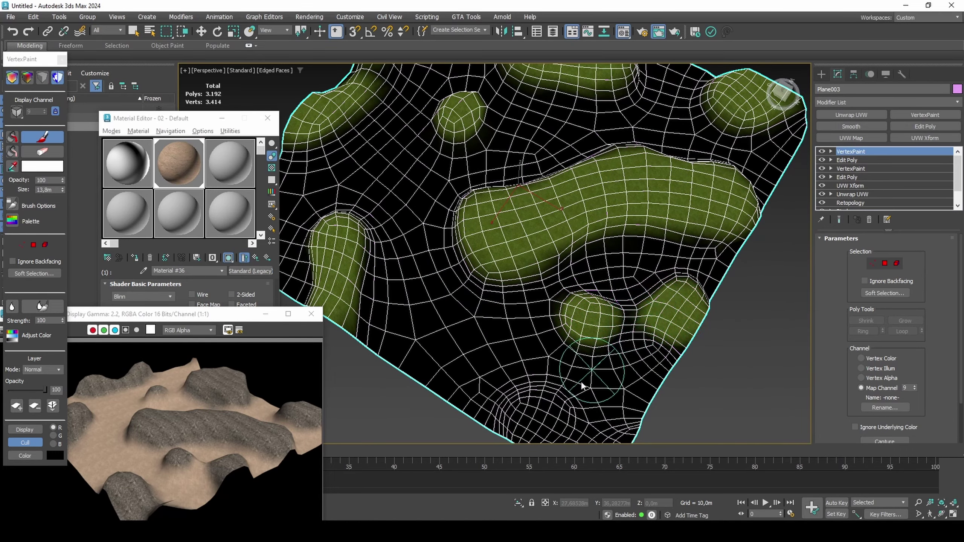
drag(532, 408, 543, 421)
Render the painted terrain from a low viewpoint on the opposite side.
alt+middle_drag(581, 380, 574, 268)
key(shift+q)
right_click(574, 268)
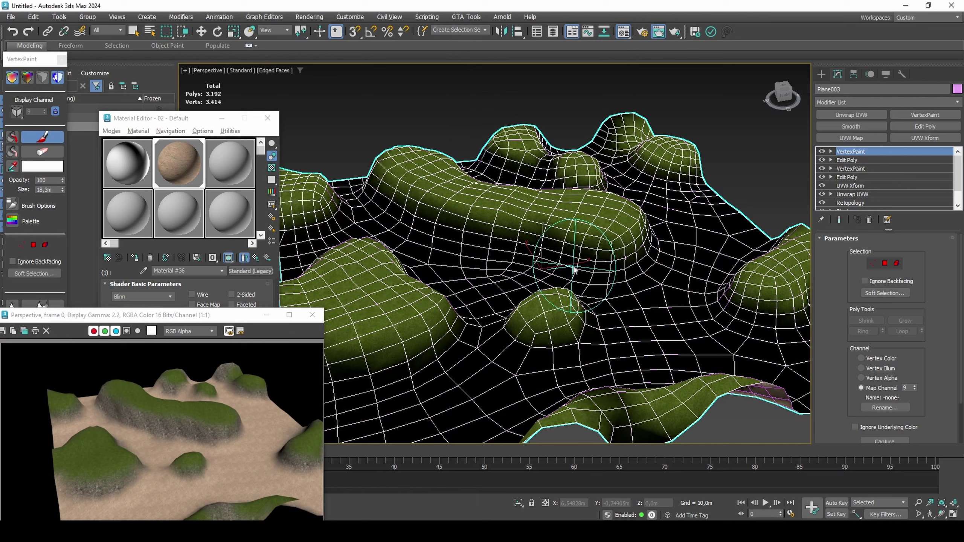
Clone the third terrain layer as a copy named Plane004 and add an Edit Poly modifier to it.
right_click(554, 254)
click(570, 347)
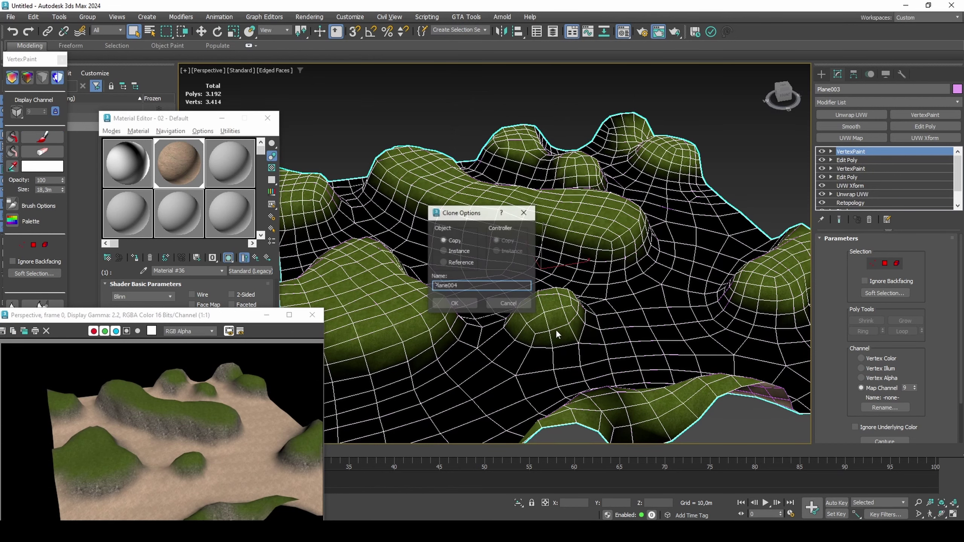
click(468, 300)
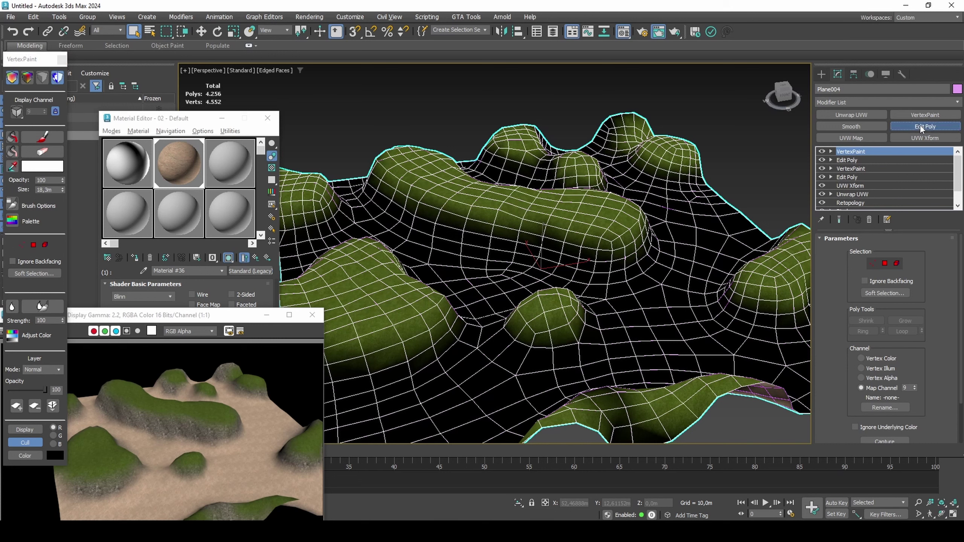
click(920, 124)
Extrude all polygons of Plane004 using the Local Normals type.
key(4)
key(ctrl+a)
scroll(838, 342, down, 3)
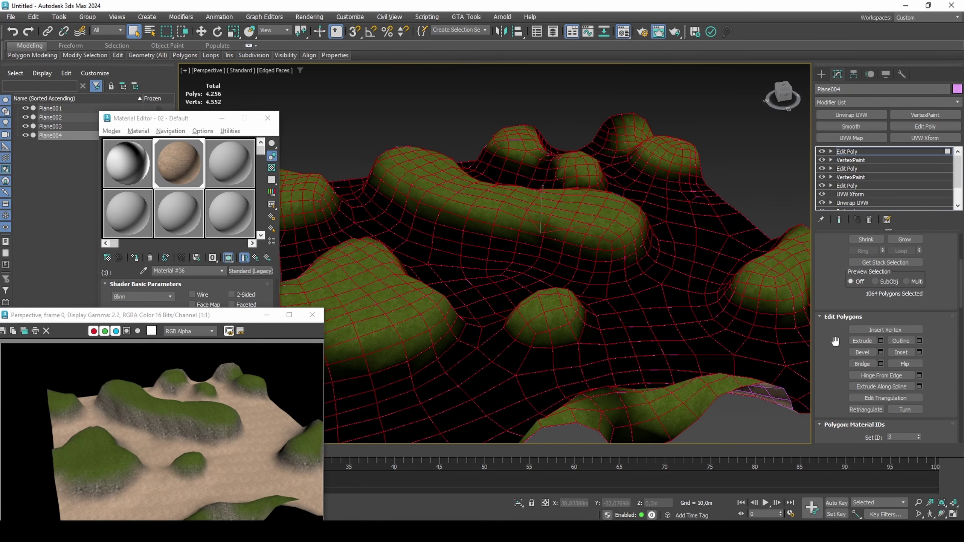
click(880, 341)
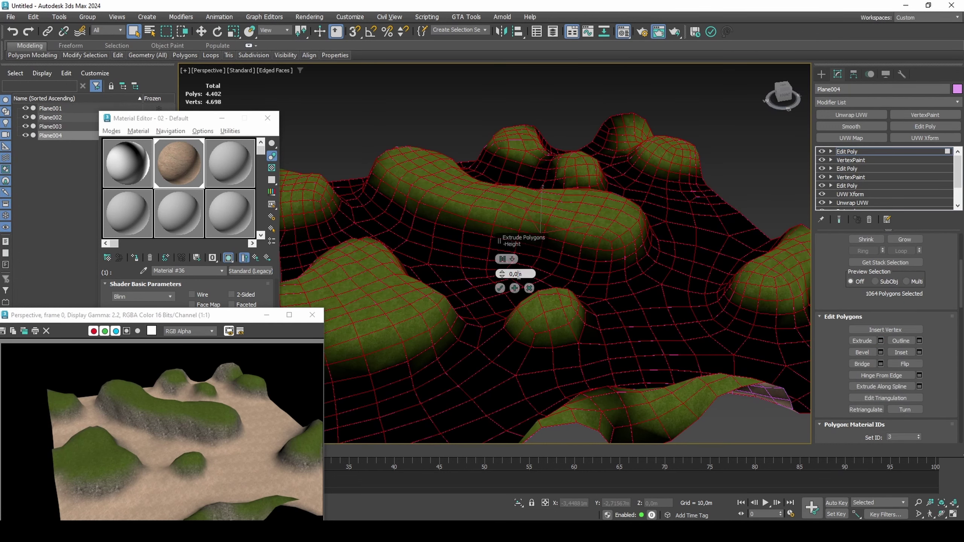
click(501, 260)
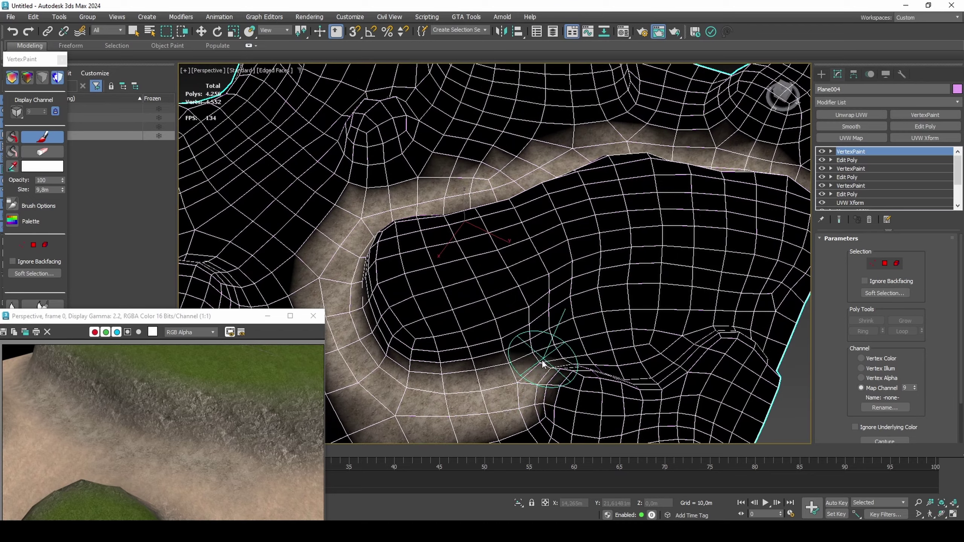
Paint a white band around the foot of the long central hill and beside the adjoining mounds with a brush of about 9.8 m.
mouse_move(518, 372)
mouse_down()
mouse_move(623, 318)
mouse_move(797, 293)
mouse_up()
scroll(744, 312, down, 3)
alt+middle_drag(744, 312, 638, 310)
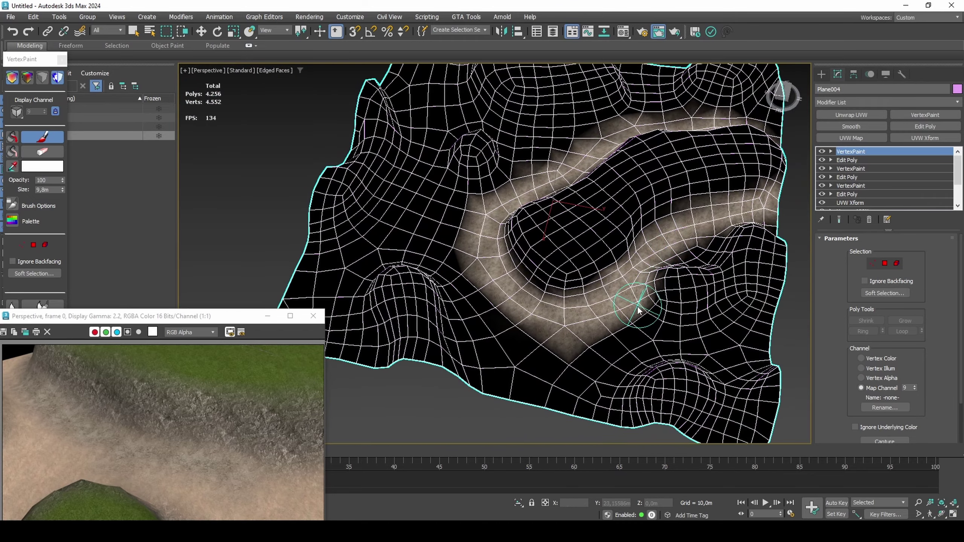
mouse_move(637, 298)
mouse_down()
mouse_move(668, 315)
mouse_move(782, 304)
mouse_up()
mouse_move(782, 304)
alt+middle_down()
mouse_move(627, 310)
mouse_move(441, 261)
alt+middle_up()
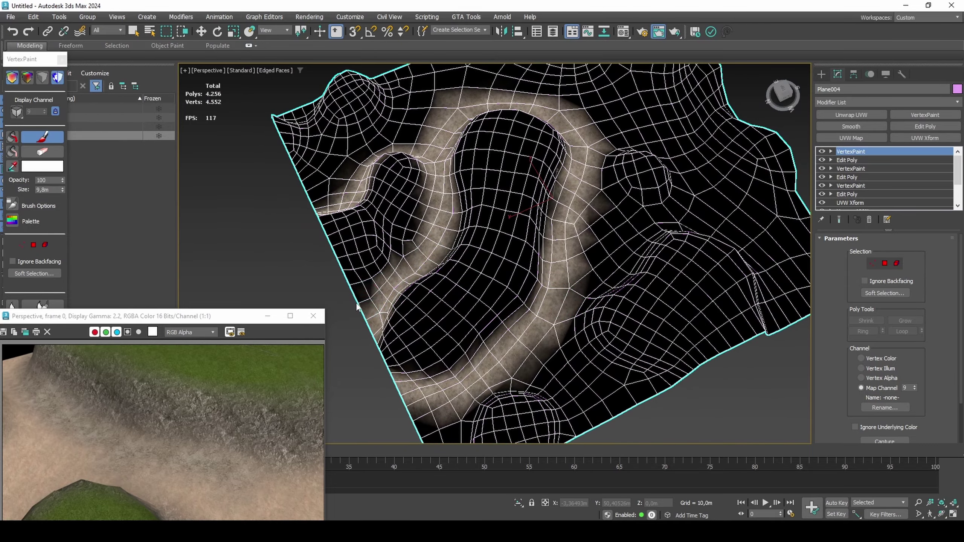
Extend the white band along the adjoining mounds to the terrain border and around the foot of the round corner hill.
mouse_move(357, 307)
mouse_down()
mouse_move(398, 280)
mouse_move(431, 227)
mouse_move(430, 206)
mouse_up()
mouse_move(431, 206)
alt+middle_down()
mouse_move(464, 310)
mouse_move(344, 304)
mouse_move(368, 277)
alt+middle_up()
mouse_move(338, 273)
mouse_down()
mouse_move(386, 315)
mouse_move(462, 243)
mouse_up()
mouse_move(461, 243)
alt+middle_down()
mouse_move(527, 155)
mouse_move(523, 190)
mouse_move(480, 235)
alt+middle_up()
drag(479, 236, 497, 202)
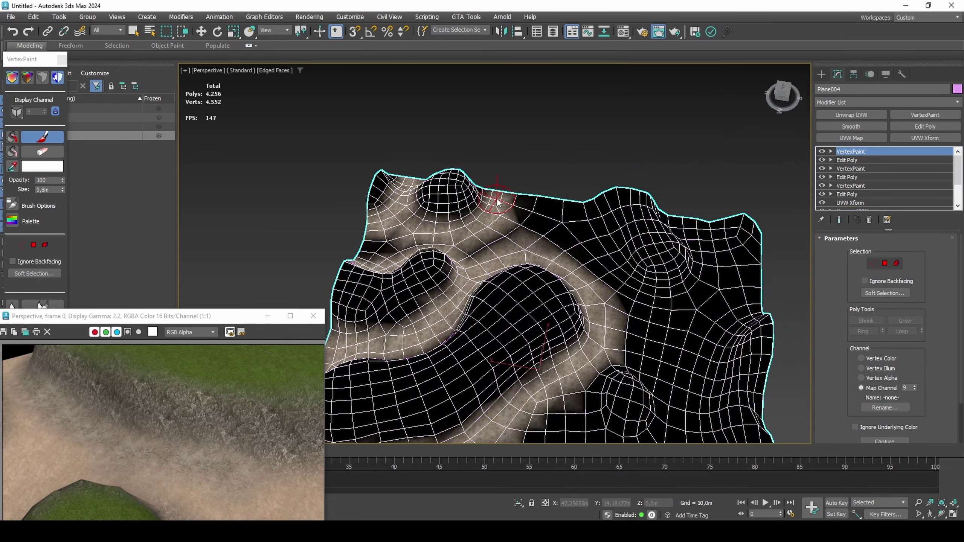
Paint a white band around the foot of the elongated border hill, reaching the terrain edge on both sides.
mouse_move(572, 209)
mouse_down()
mouse_move(641, 294)
mouse_move(696, 302)
mouse_move(722, 270)
mouse_up()
mouse_move(721, 270)
alt+middle_down()
mouse_move(652, 263)
mouse_move(513, 200)
alt+middle_up()
drag(590, 292, 608, 246)
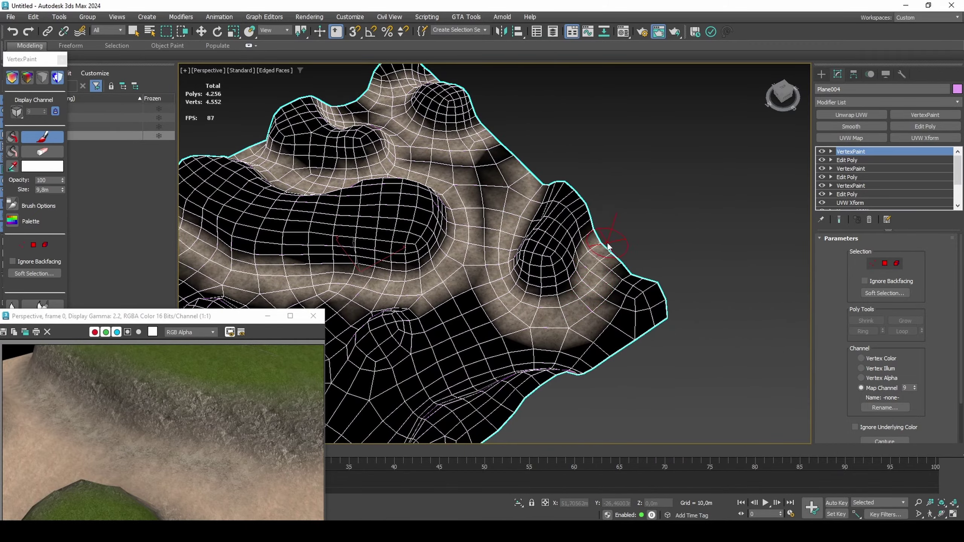
mouse_move(603, 304)
mouse_down()
mouse_move(624, 323)
mouse_move(523, 338)
mouse_up()
Paint white bands along the foot of the double-peaked border hill and around the lone mound with a brush of about 7.4 m.
mouse_move(523, 338)
alt+middle_down()
mouse_move(685, 313)
mouse_move(493, 200)
mouse_move(590, 250)
mouse_move(505, 178)
alt+middle_up()
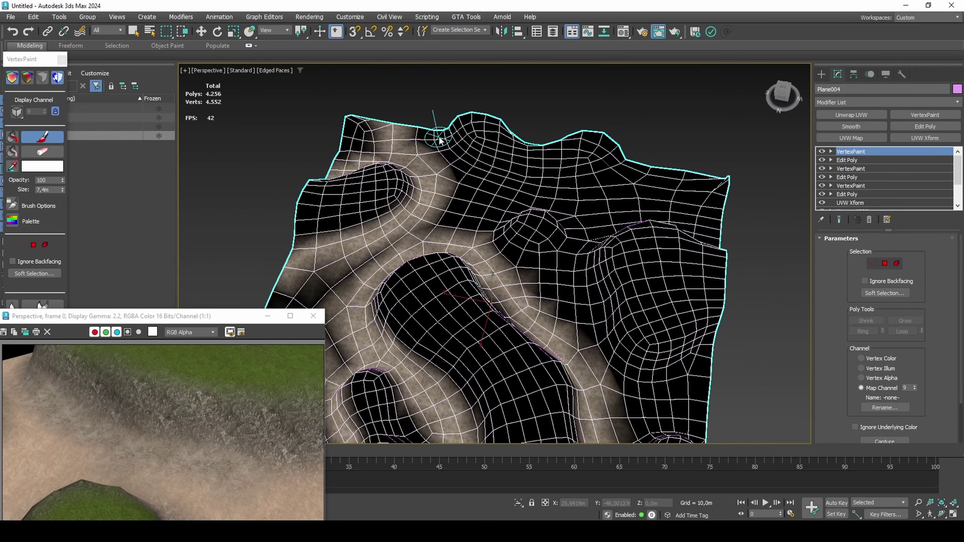
mouse_move(442, 145)
mouse_down()
mouse_move(493, 178)
mouse_move(624, 177)
mouse_up()
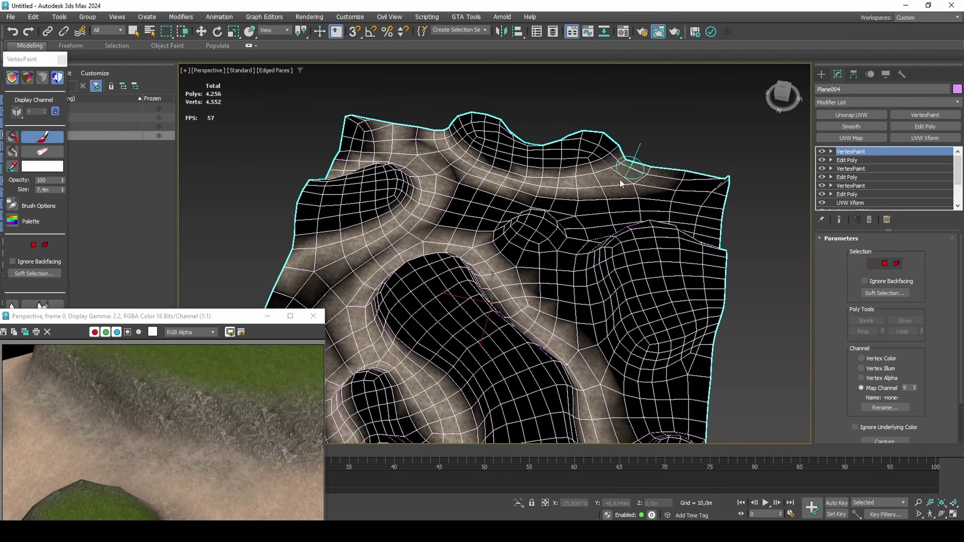
mouse_move(624, 177)
alt+middle_down()
mouse_move(626, 216)
mouse_move(612, 250)
alt+middle_up()
mouse_move(405, 209)
mouse_down()
mouse_move(407, 196)
mouse_move(406, 236)
mouse_move(450, 254)
mouse_move(475, 224)
mouse_up()
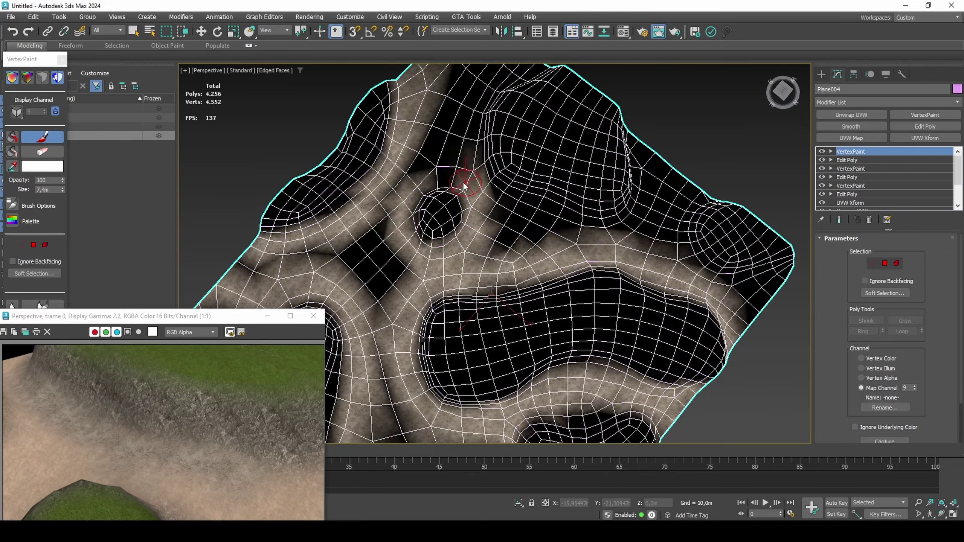
alt+middle_drag(480, 221, 696, 163)
Paint a white band around the foot of the large border hill up to the terrain edge.
mouse_move(434, 234)
mouse_down()
mouse_move(456, 263)
mouse_move(517, 276)
mouse_move(569, 251)
mouse_move(586, 183)
mouse_up()
mouse_move(586, 183)
alt+middle_down()
mouse_move(158, 251)
mouse_move(351, 267)
alt+middle_up()
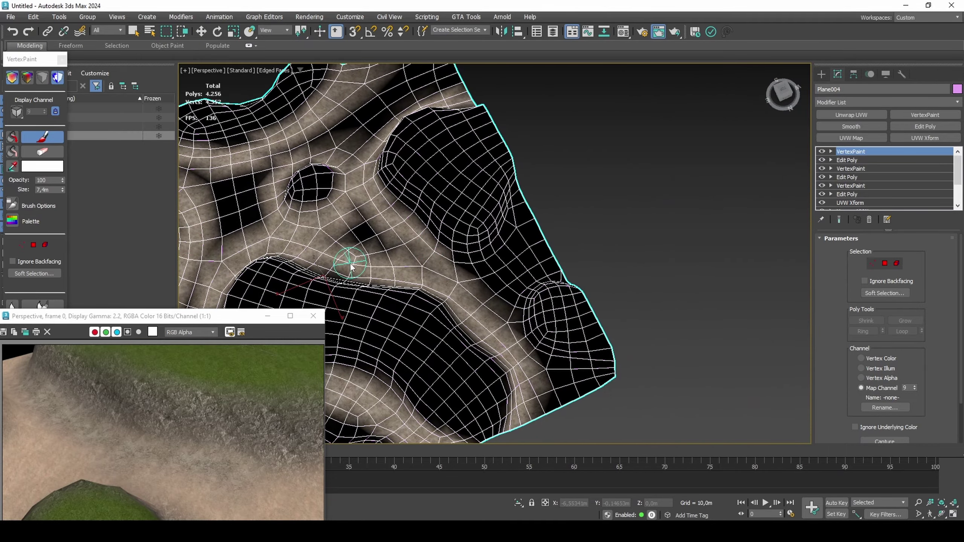
mouse_move(439, 266)
mouse_down()
mouse_move(494, 255)
mouse_move(520, 223)
mouse_up()
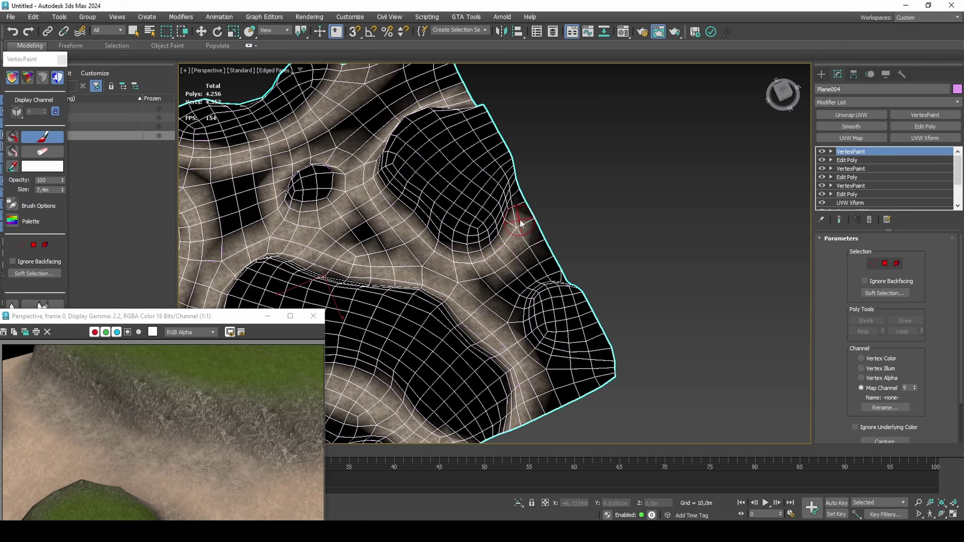
Extend the white band around the foot of the round corner hill to the terrain border on both sides.
mouse_move(531, 200)
alt+middle_down()
mouse_move(505, 269)
mouse_move(517, 247)
alt+middle_up()
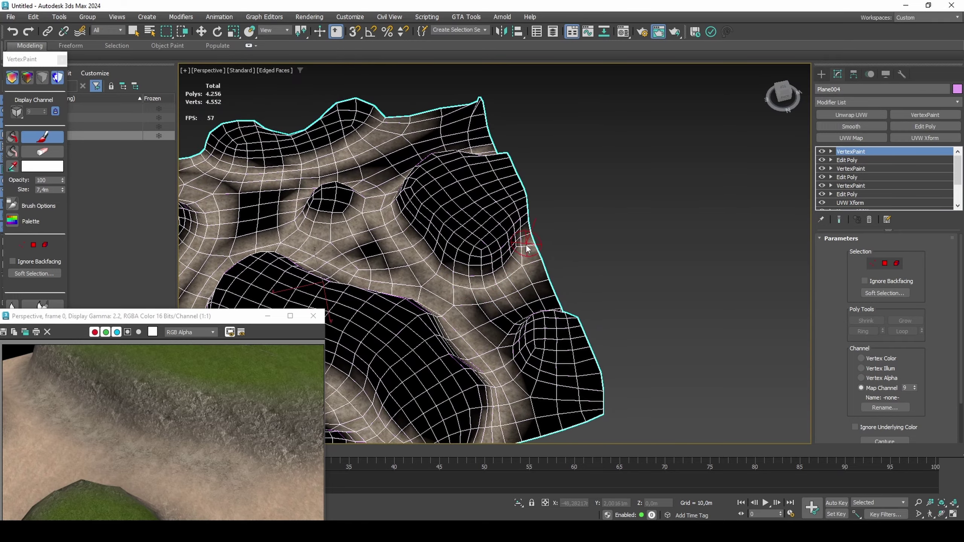
alt+middle_drag(473, 290, 530, 297)
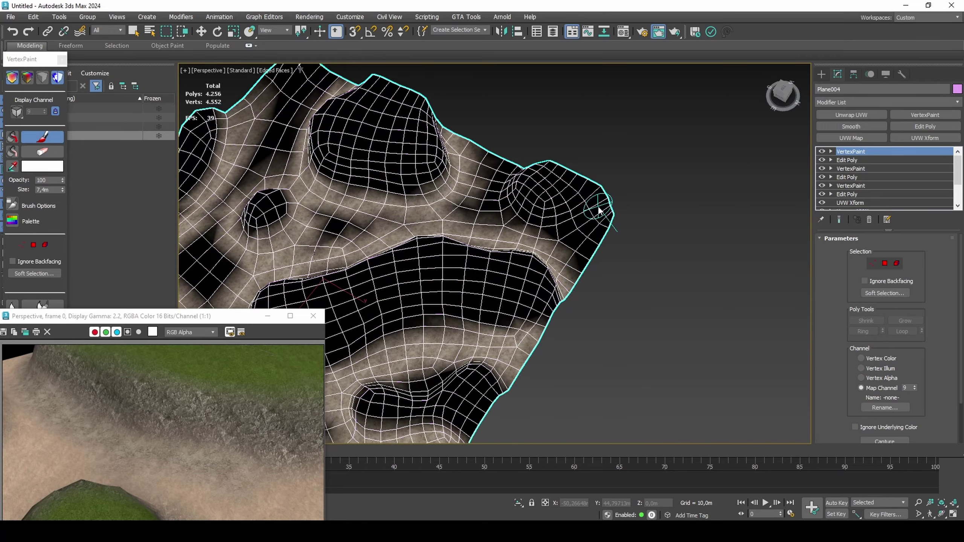
mouse_move(607, 216)
mouse_down()
mouse_move(560, 237)
mouse_move(507, 220)
mouse_move(499, 201)
mouse_up()
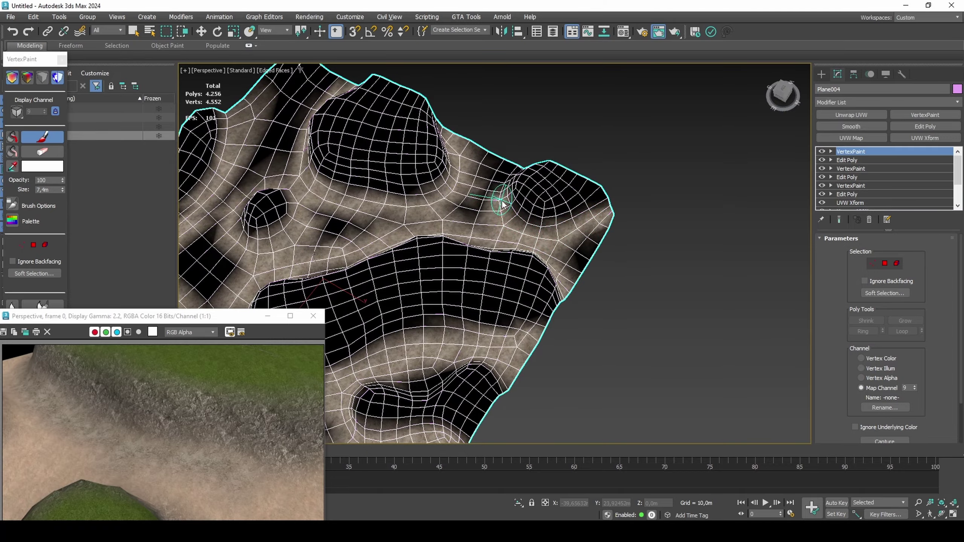
mouse_move(498, 201)
alt+middle_down()
mouse_move(586, 203)
mouse_move(700, 239)
mouse_move(607, 217)
alt+middle_up()
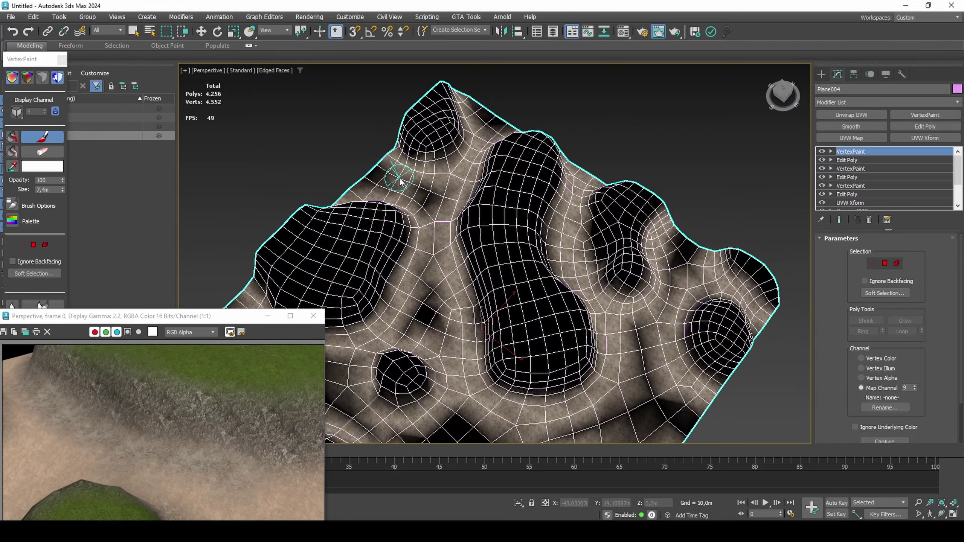
alt+middle_drag(400, 182, 457, 171)
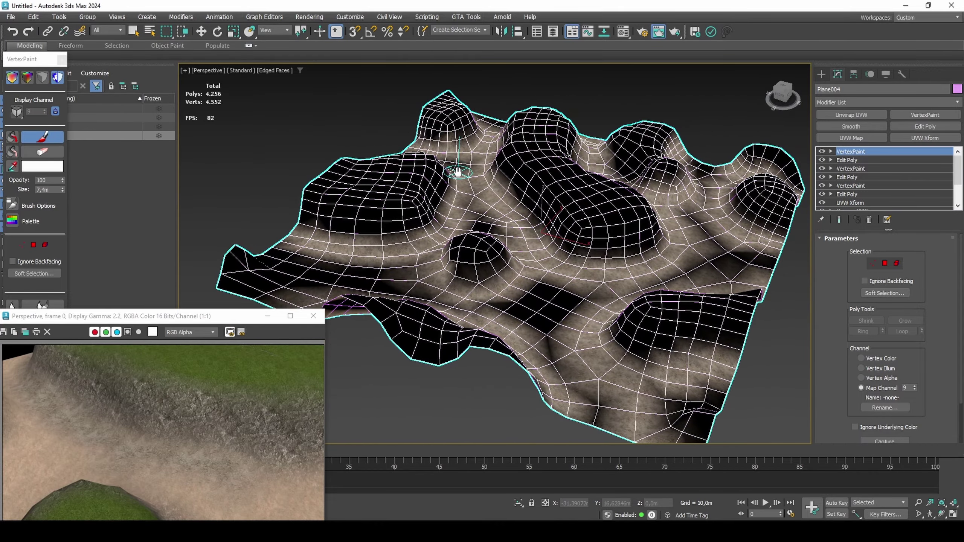
Enlarge the brush to about 14.4 m at the foot of the long central hill and render that area.
scroll(461, 182, up, 4)
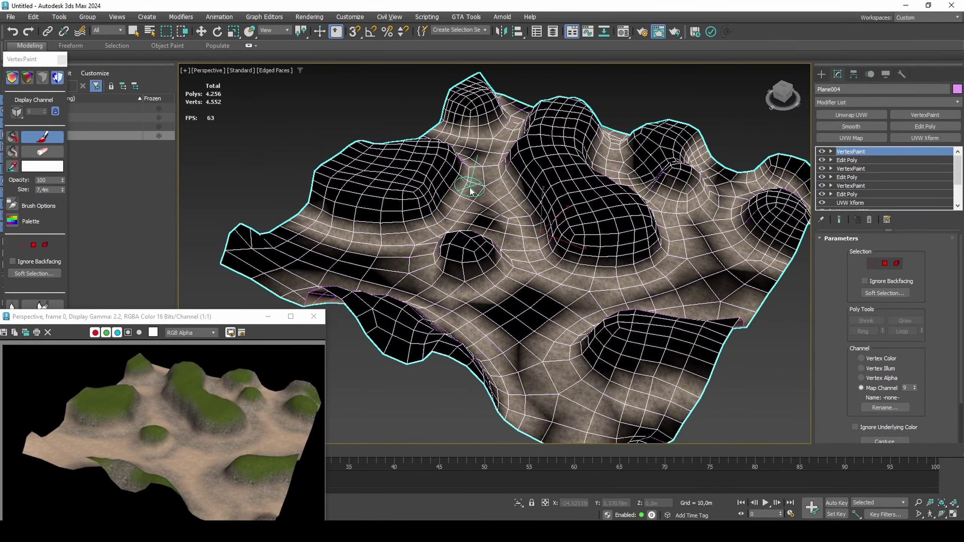
scroll(548, 224, up, 3)
mouse_move(548, 225)
middle_down()
mouse_move(495, 227)
mouse_move(493, 265)
middle_up()
ctrl+shift+drag(492, 265, 506, 237)
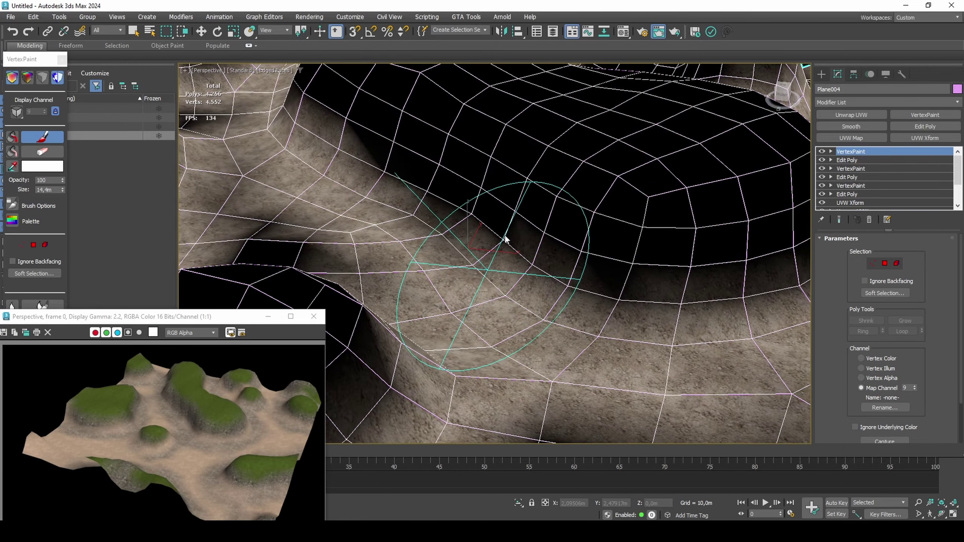
alt+middle_drag(505, 237, 490, 255)
scroll(486, 253, down, 3)
key(shift+q)
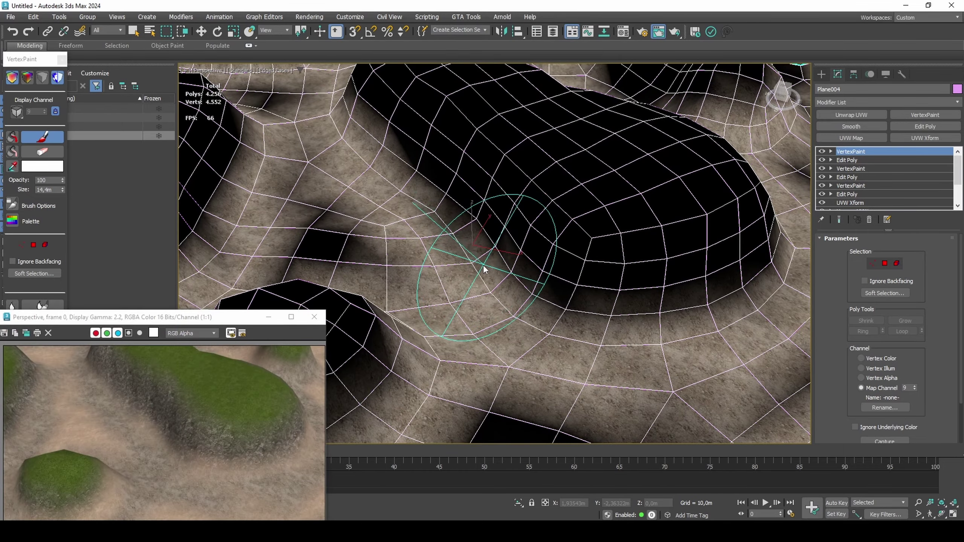
Reduce the brush to about 7.4 m, touch up the foot of the long central hill and re-render it.
mouse_move(495, 301)
ctrl+shift+mouse_down()
mouse_move(488, 337)
mouse_move(493, 323)
mouse_move(663, 362)
ctrl+shift+mouse_up()
key(shift+q)
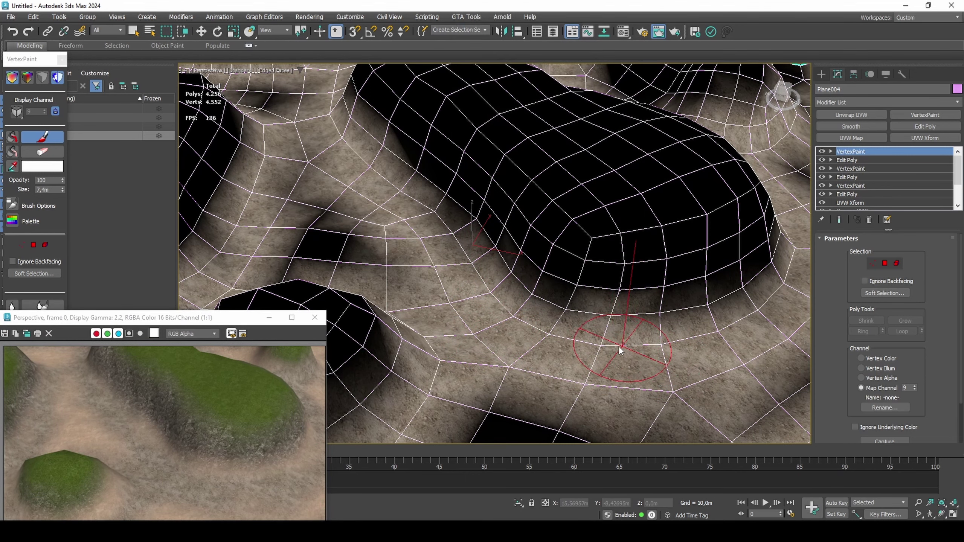
key(shift+q)
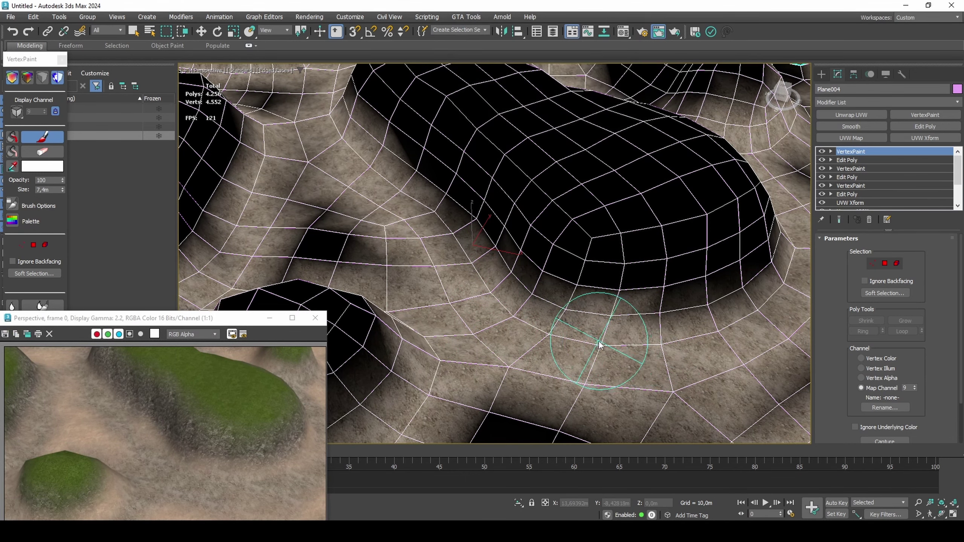
key(shift+q)
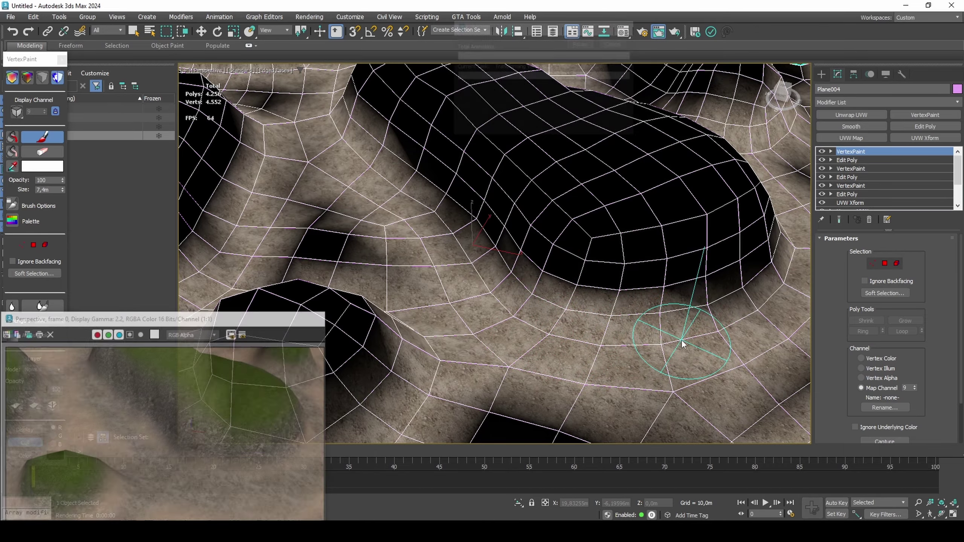
Paint white higher onto the base of the small lone mound and compare it in test renders.
scroll(626, 334, down, 3)
mouse_move(565, 314)
middle_down()
mouse_move(633, 222)
mouse_move(612, 225)
middle_up()
scroll(518, 255, up, 3)
key(shift+q)
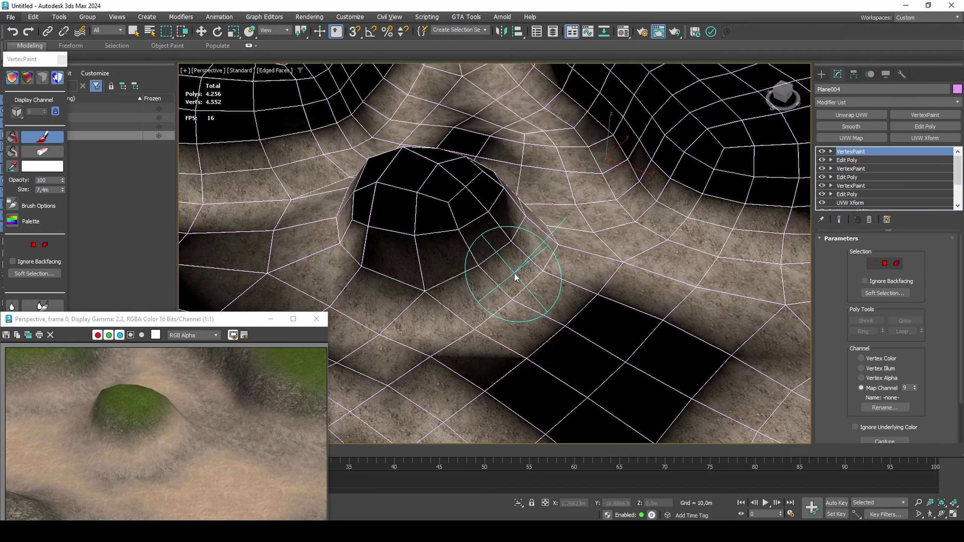
mouse_move(517, 277)
mouse_down()
mouse_move(499, 252)
mouse_move(398, 276)
mouse_move(421, 280)
mouse_up()
key(shift+q)
Paint the white band further up the foot of the large border hill and re-render the view.
middle_drag(431, 275, 661, 347)
scroll(528, 258, up, 3)
key(shift+q)
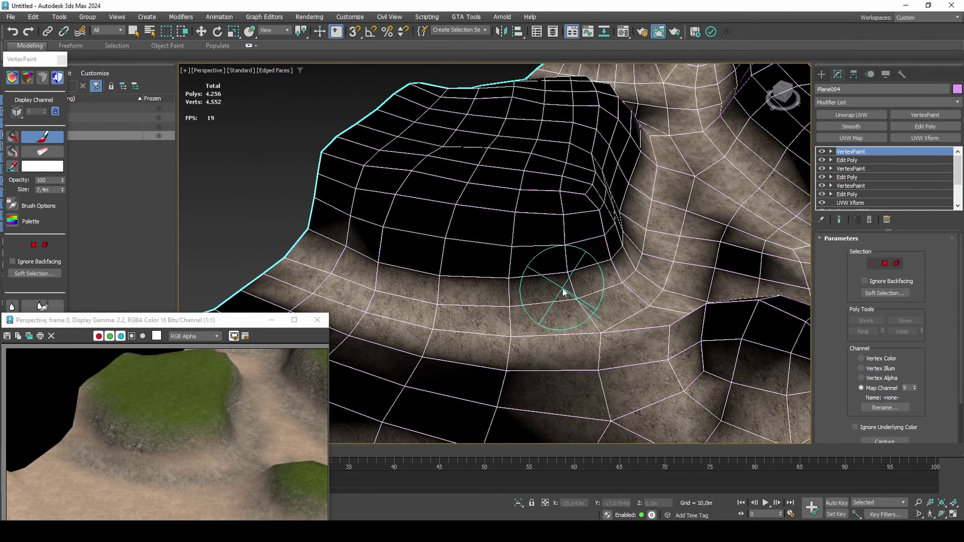
drag(509, 327, 357, 266)
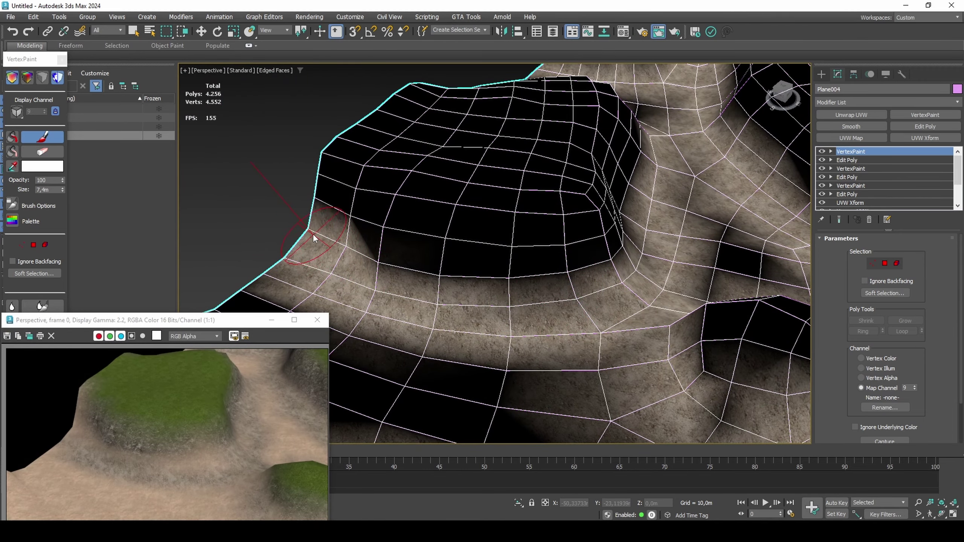
drag(514, 313, 582, 287)
key(shift+q)
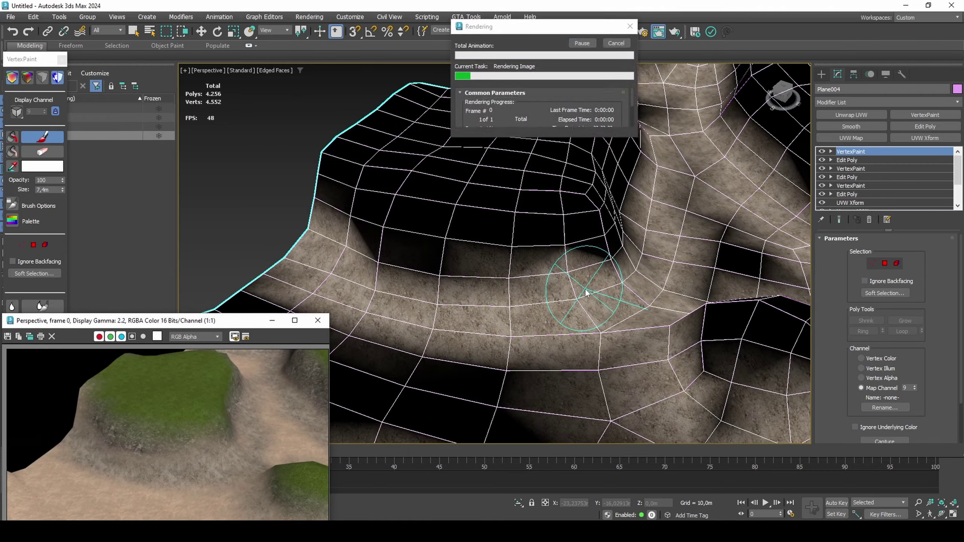
Paint white into the saddle between the two peaks of the double-peaked border hill, checking it with renders.
scroll(573, 296, down, 5)
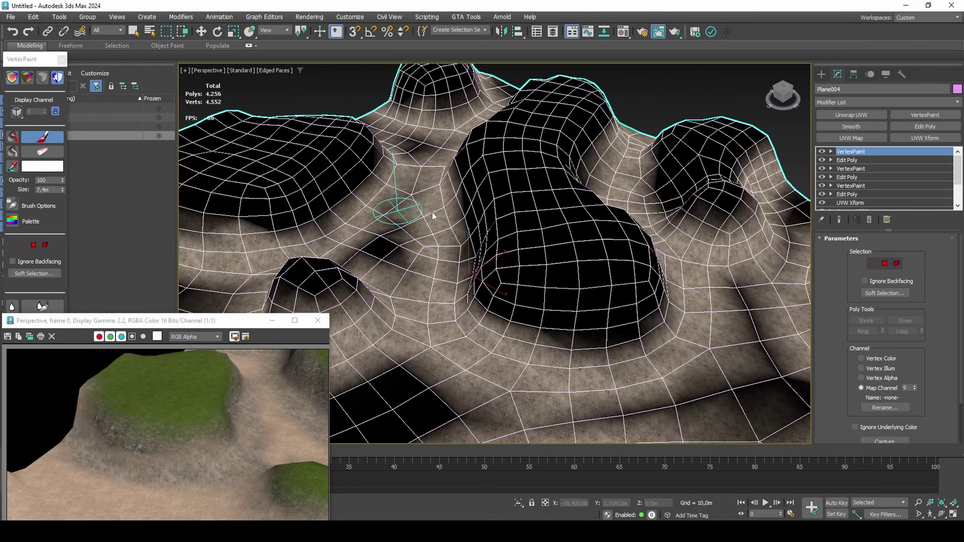
mouse_move(432, 211)
alt+middle_down()
mouse_move(569, 240)
mouse_move(522, 253)
mouse_move(520, 329)
mouse_move(491, 321)
mouse_move(425, 258)
alt+middle_up()
scroll(655, 290, up, 3)
key(shift+q)
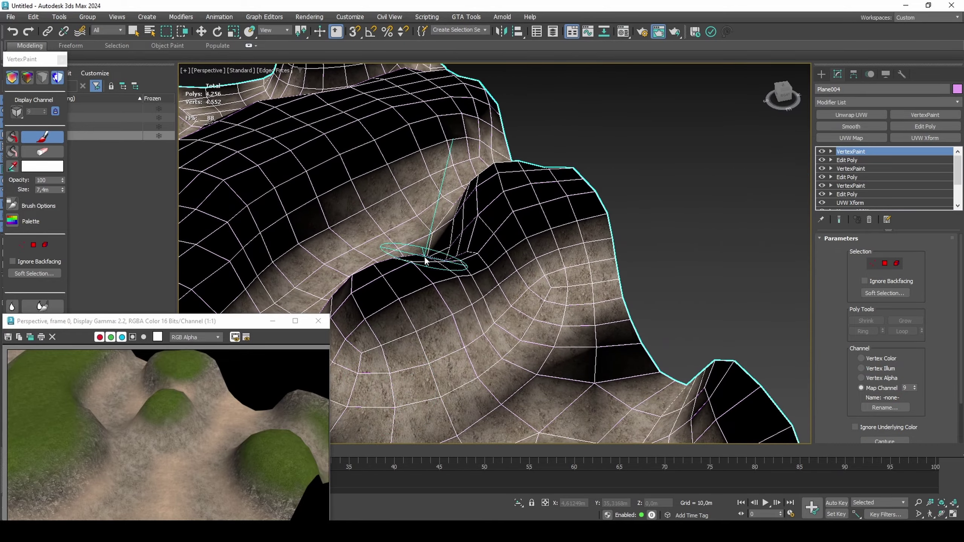
key(shift+q)
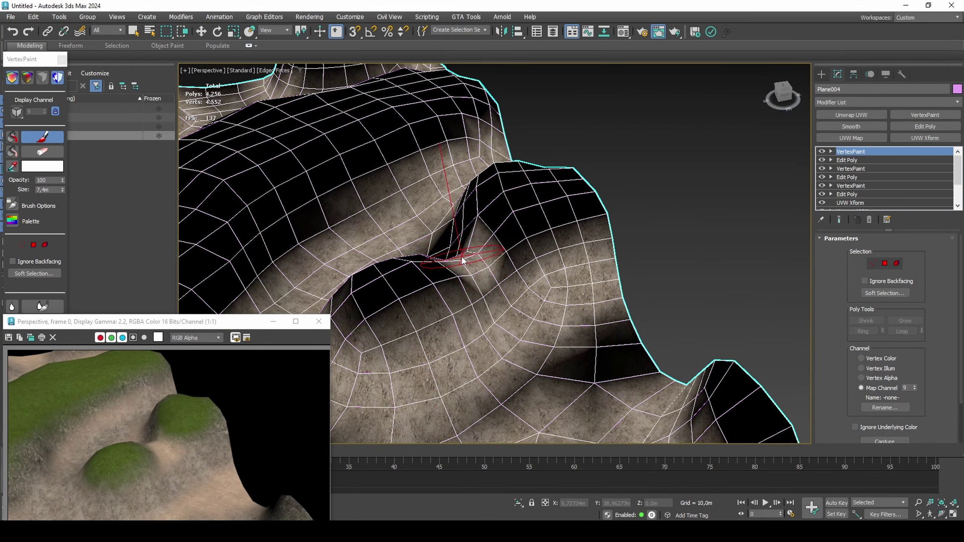
key(shift+q)
drag(469, 267, 481, 271)
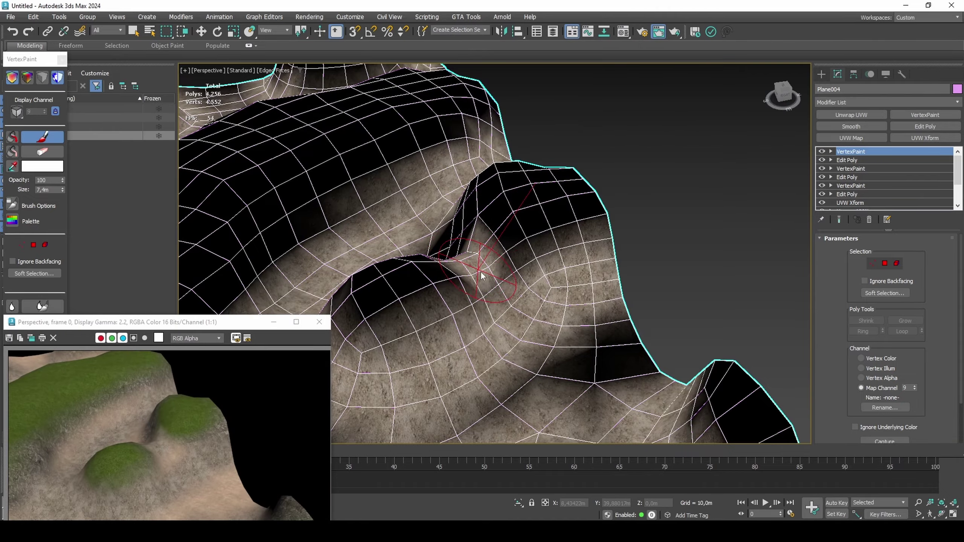
Refine the white paint along the double-peaked hill's foot facing the long central hill and render the result.
alt+middle_drag(486, 276, 702, 288)
mouse_move(703, 288)
middle_down()
mouse_move(811, 321)
mouse_move(806, 332)
middle_up()
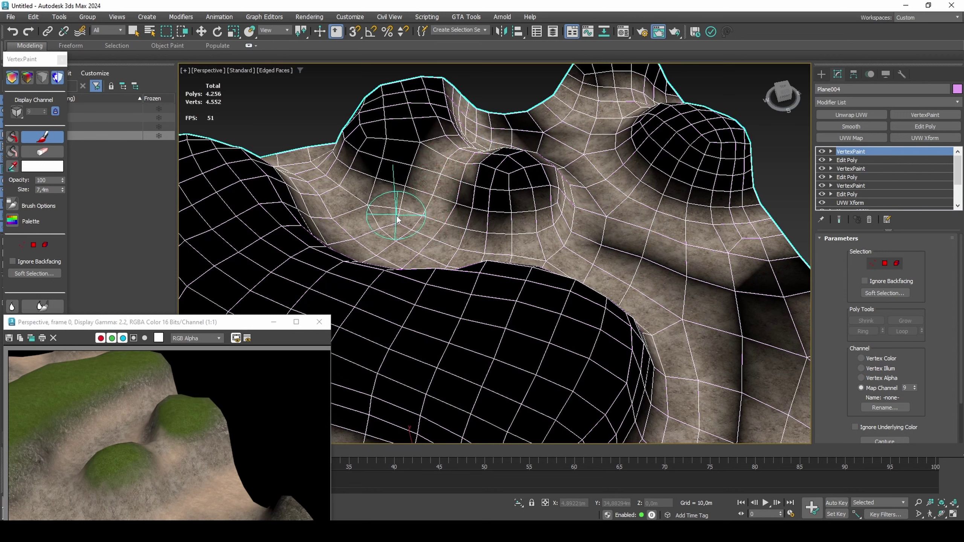
key(shift+q)
mouse_move(446, 214)
mouse_down()
mouse_move(477, 237)
mouse_move(515, 232)
mouse_up()
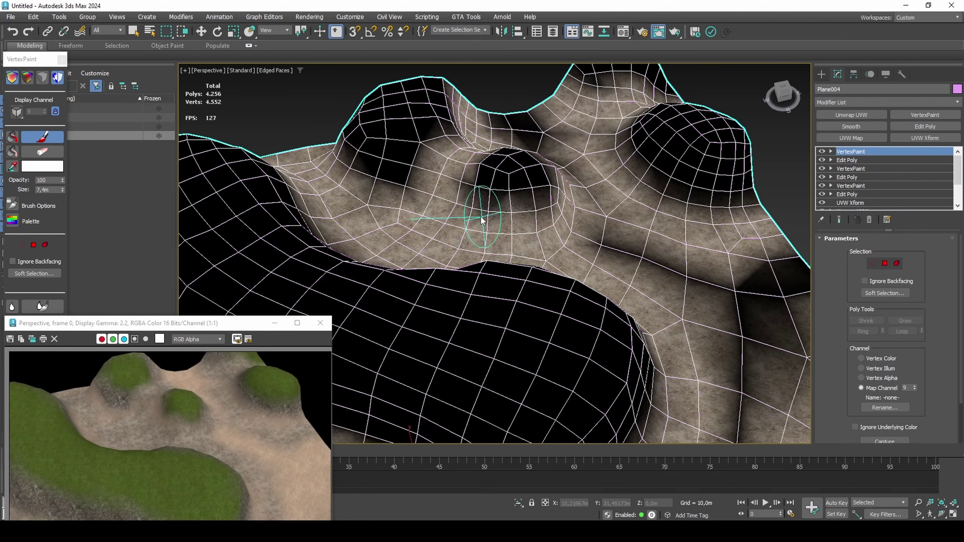
drag(455, 199, 457, 194)
key(shift+q)
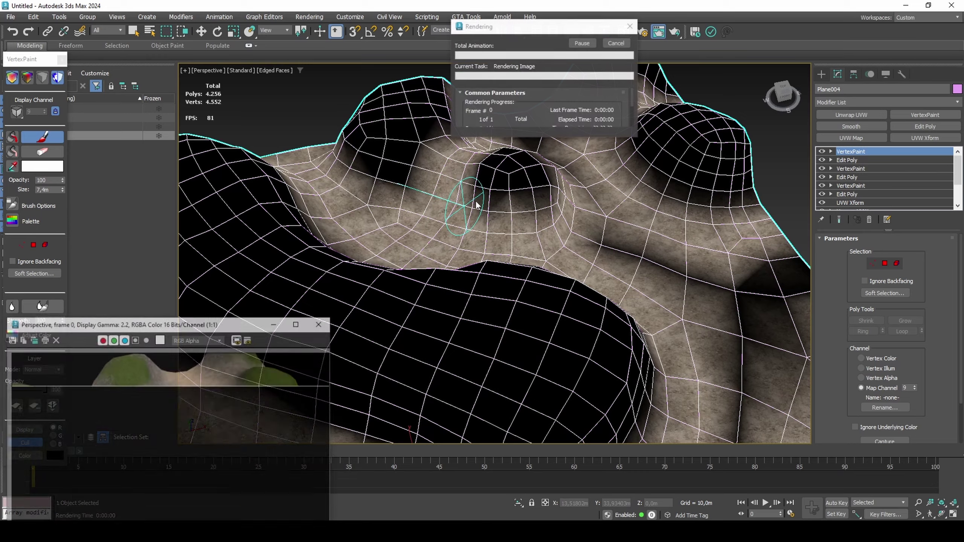
Render an overview of the whole terrain to examine the blended layers.
middle_drag(476, 203, 575, 155)
scroll(575, 157, down, 5)
alt+middle_drag(560, 215, 517, 189)
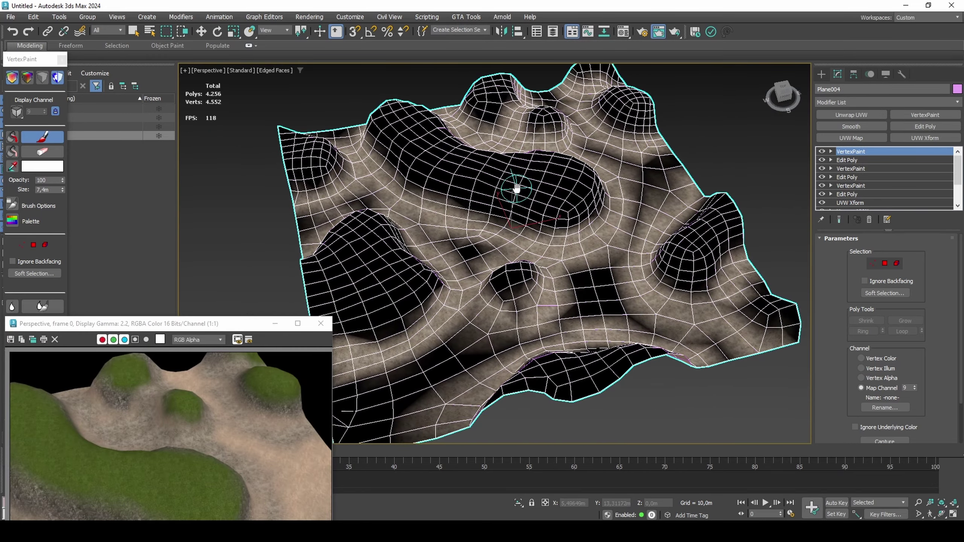
key(shift+q)
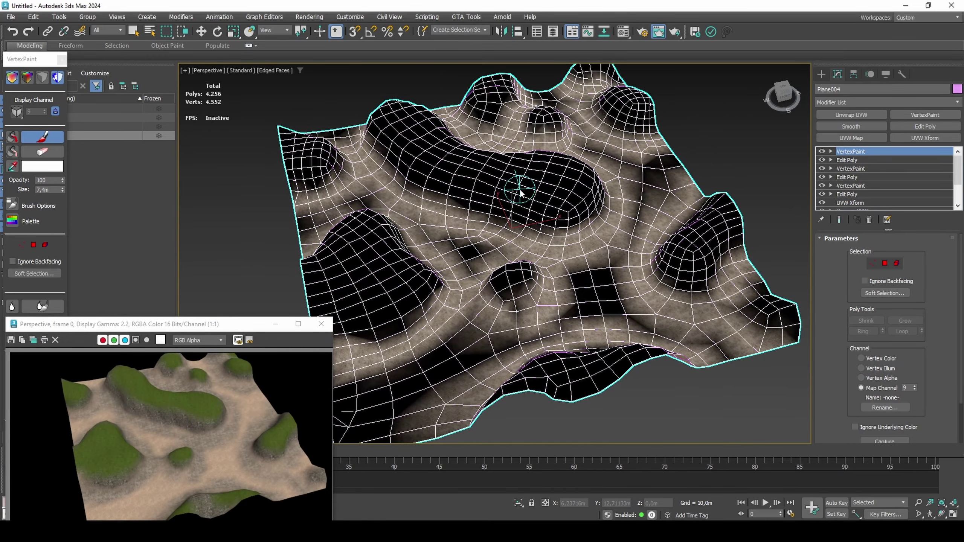
alt+middle_drag(520, 193, 505, 167)
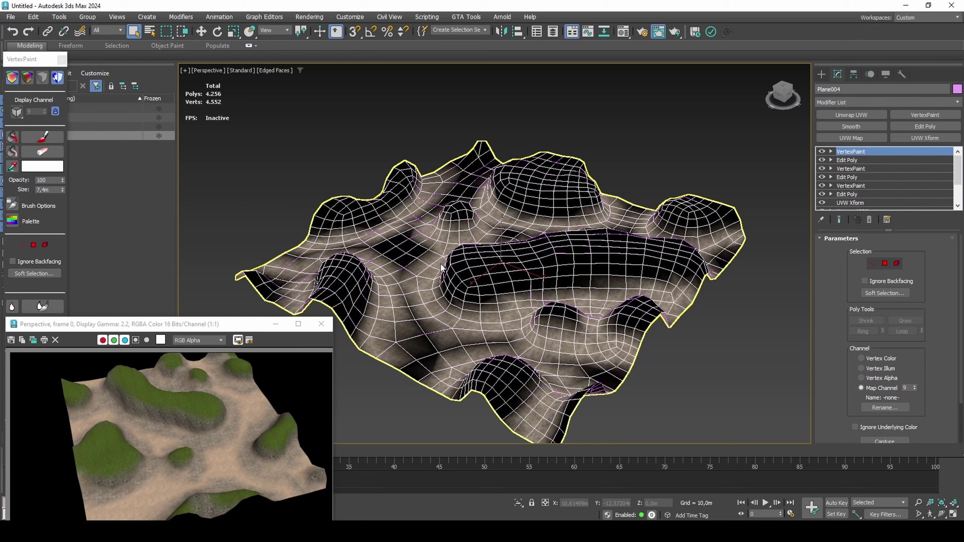
Add an Edit Poly modifier to Plane004 and attach Plane003 and Plane002 to it.
click(937, 128)
scroll(834, 294, down, 3)
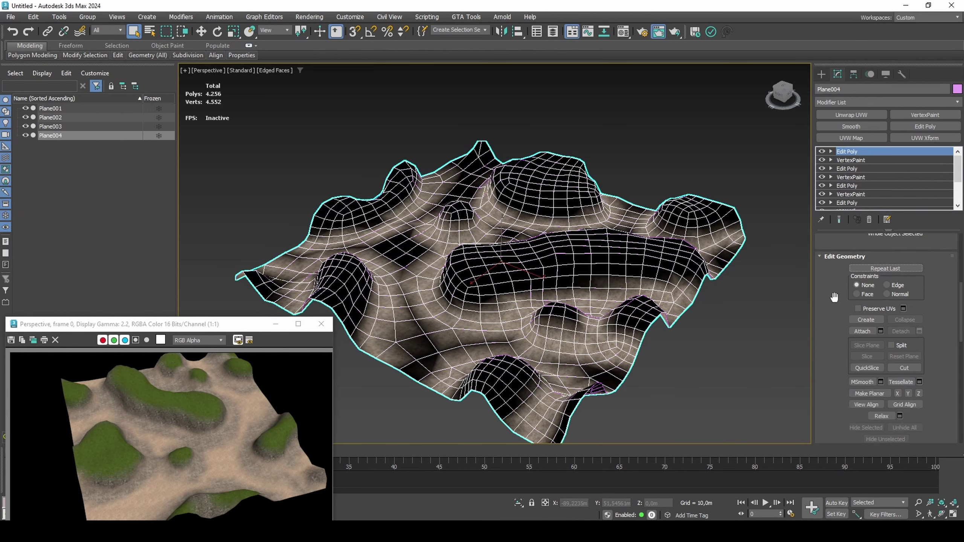
click(852, 332)
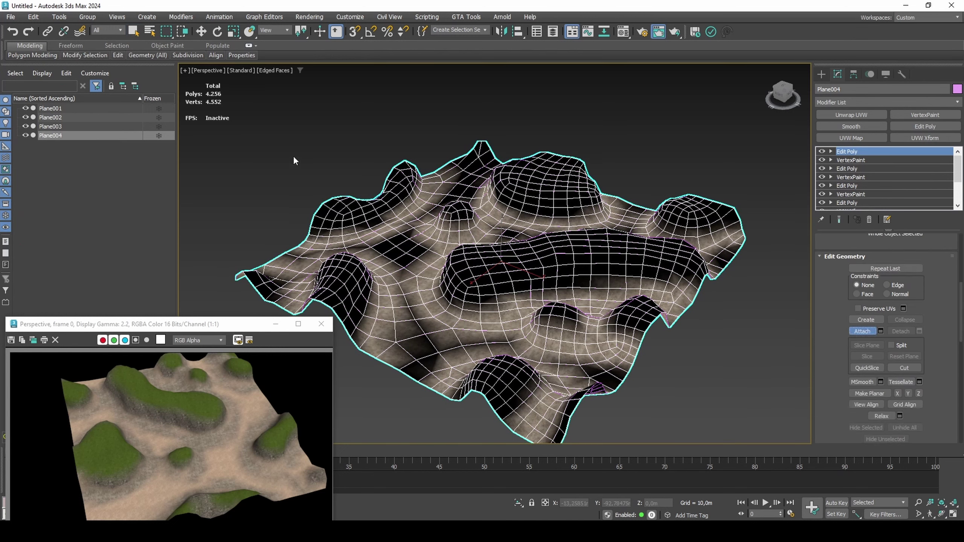
click(122, 127)
click(116, 118)
key(w)
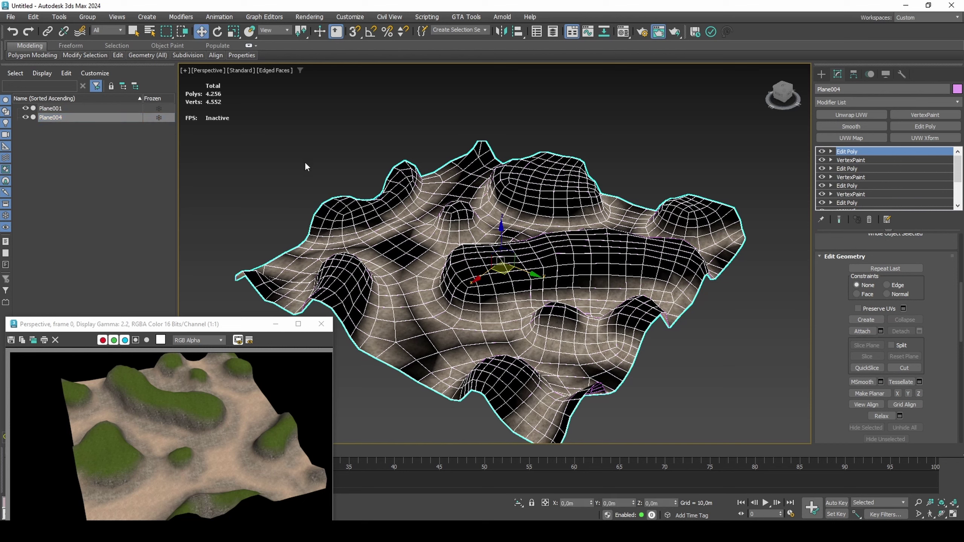
Add an Unwrap UVW modifier, open its UV editor and switch it to Map Channel 9, abandoning the current channel's edits.
click(843, 116)
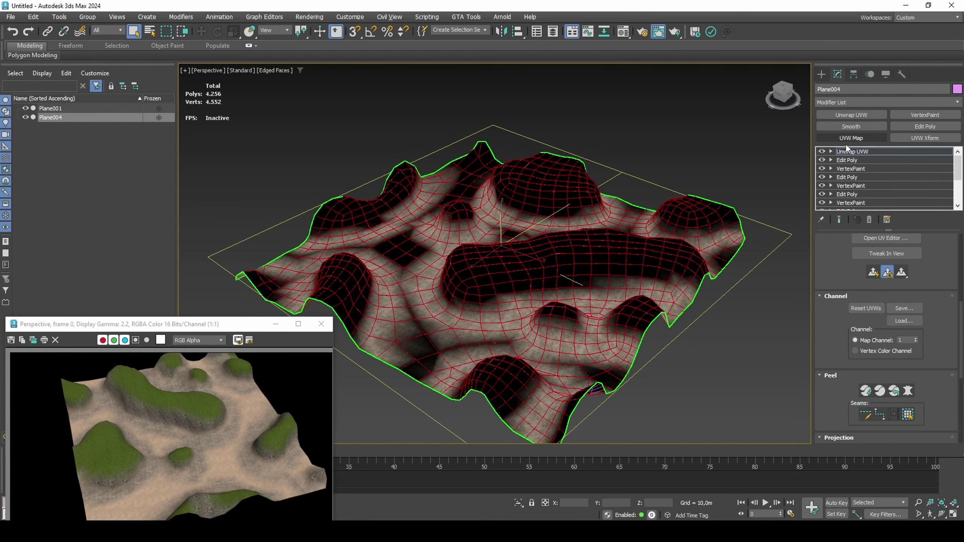
click(867, 267)
scroll(930, 284, down, 4)
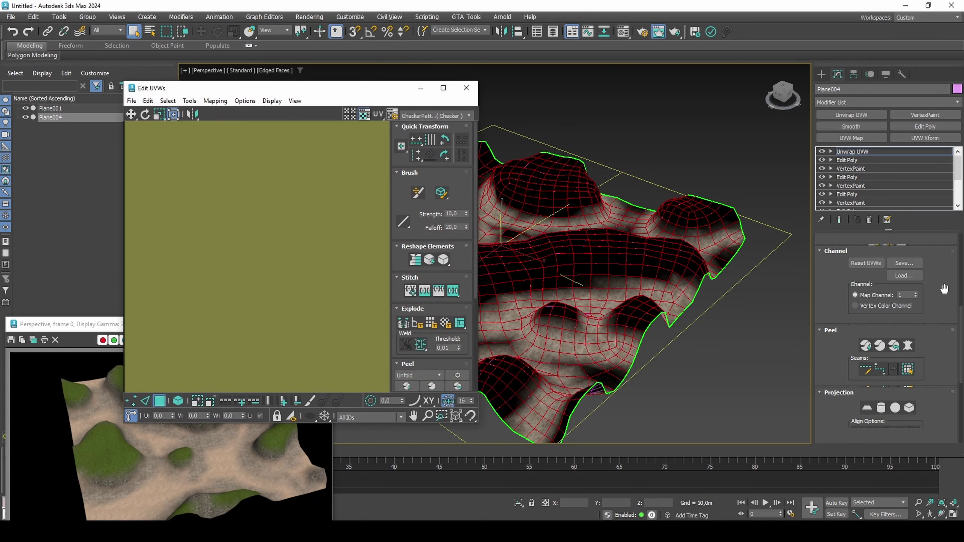
click(902, 265)
key(Return)
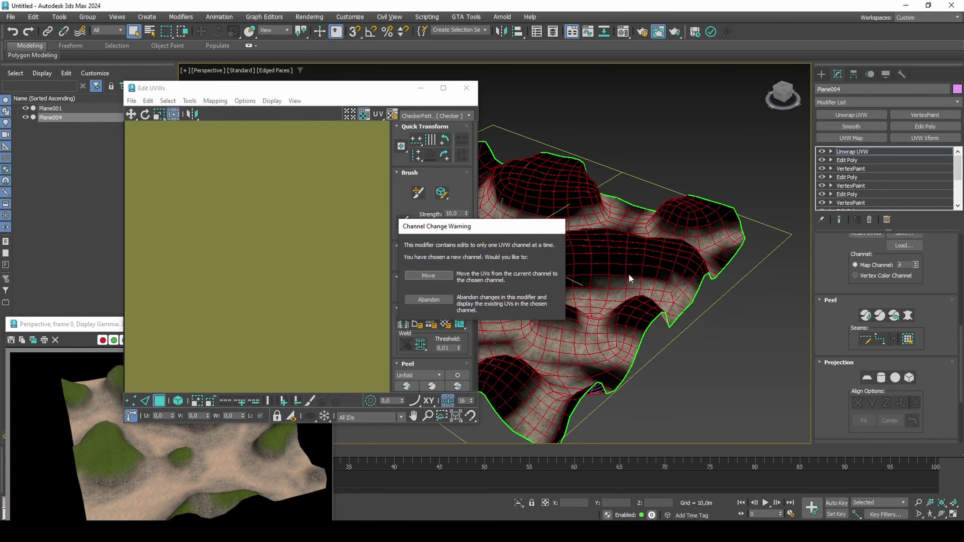
click(429, 299)
scroll(266, 291, up, 4)
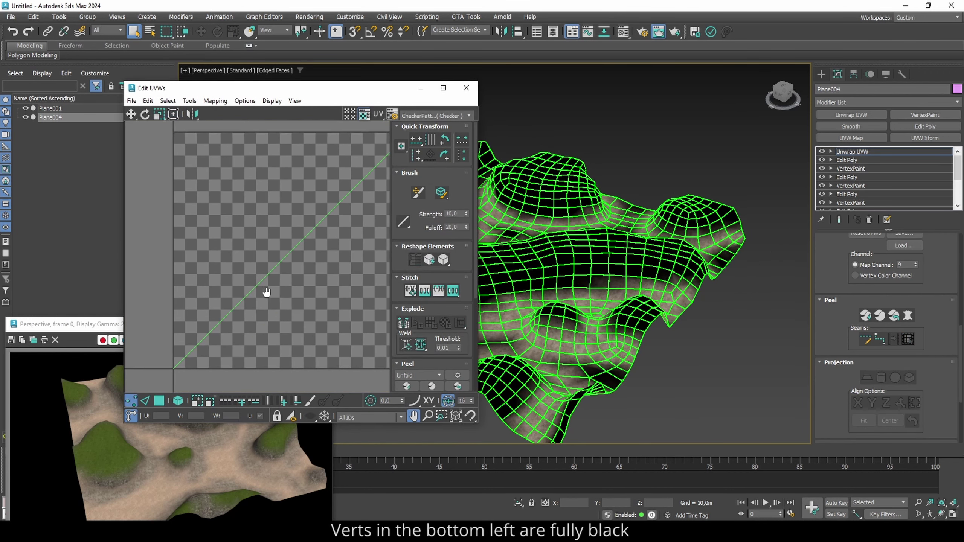
Select the fully black vertices at the lower-left origin of the UV space and invert the selection.
scroll(282, 322, up, 5)
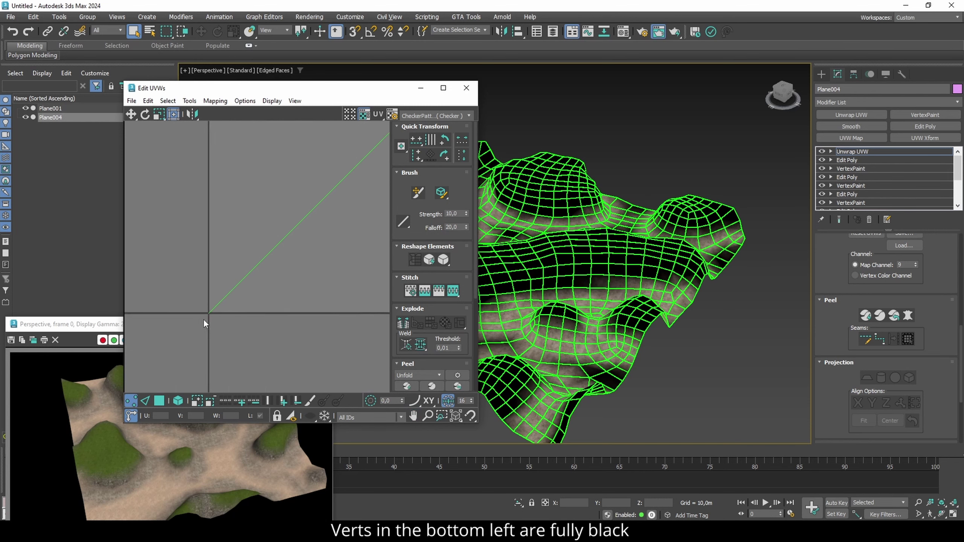
drag(242, 302, 242, 300)
scroll(218, 300, up, 5)
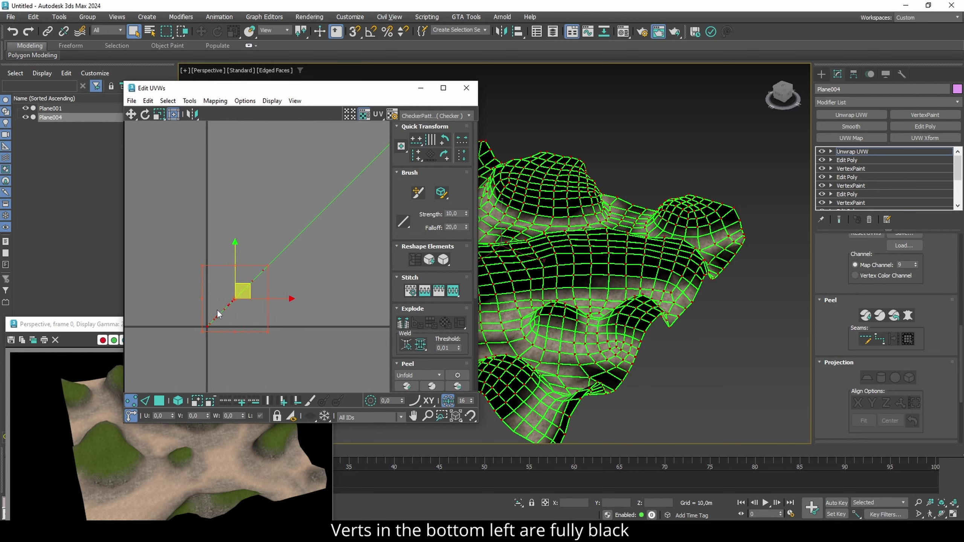
middle_drag(201, 338, 205, 327)
drag(183, 346, 245, 314)
key(ctrl+i)
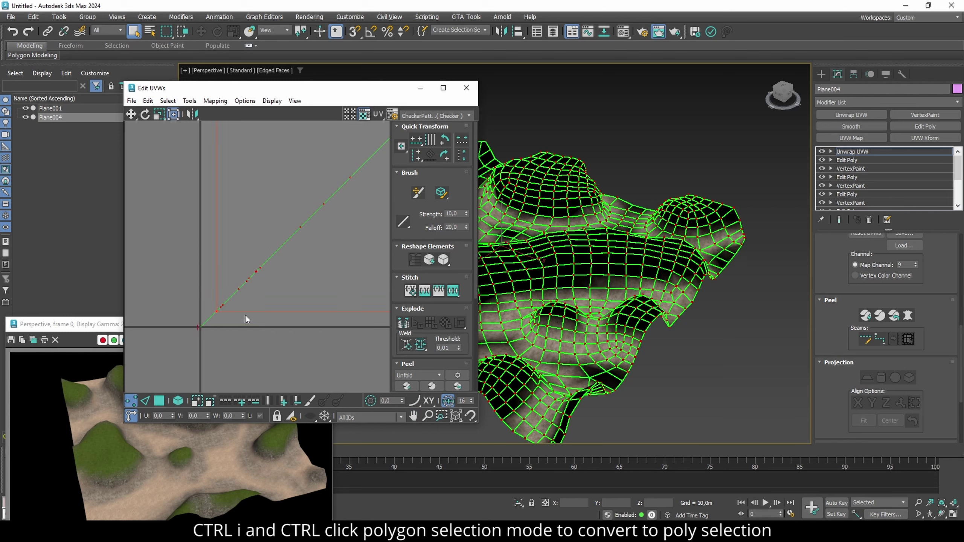
Convert the UV vertex selection to polygons and add an Edit Poly modifier to Plane004, working at polygon level.
ctrl+click(159, 401)
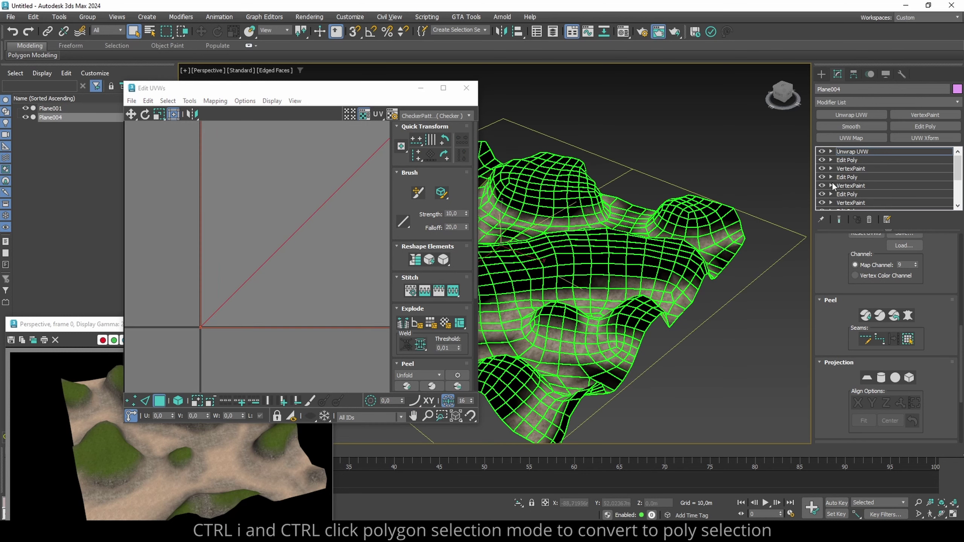
click(925, 127)
key(4)
Invert the polygon selection on Plane004 and delete the fully black faces.
middle_drag(543, 285, 574, 277)
alt+middle_drag(574, 277, 576, 289)
key(ctrl+i)
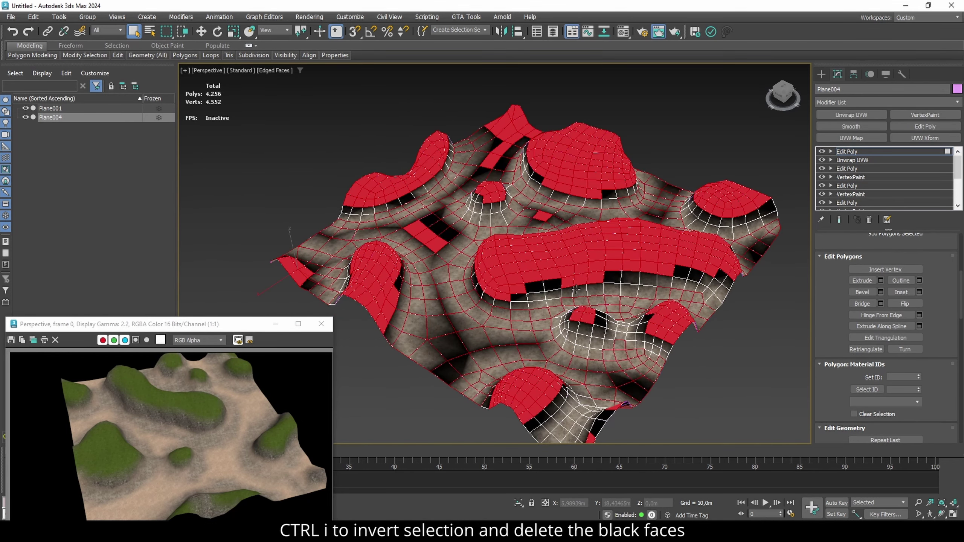
key(Delete)
Render a close-up of the terrain with and without the black faces to compare the blending.
scroll(566, 287, up, 4)
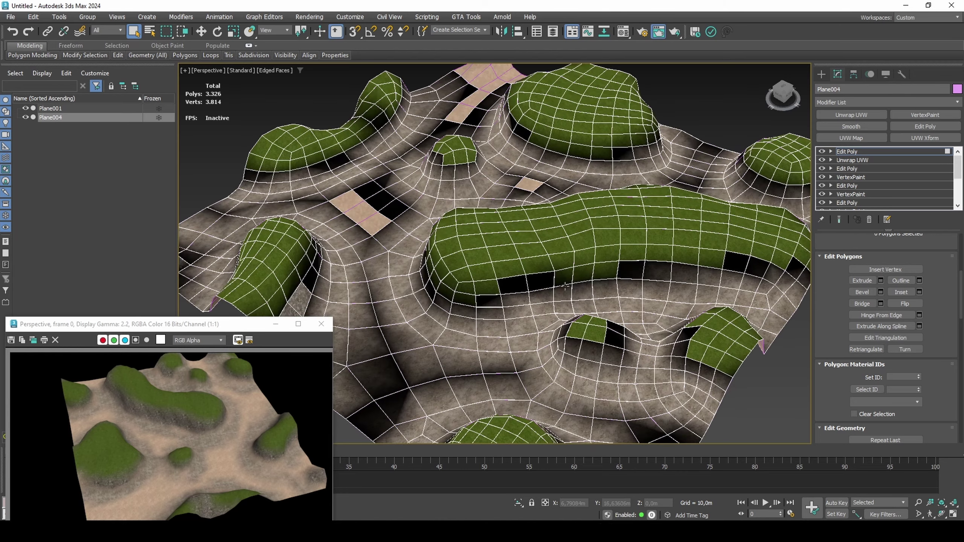
scroll(558, 226, up, 3)
key(shift+q)
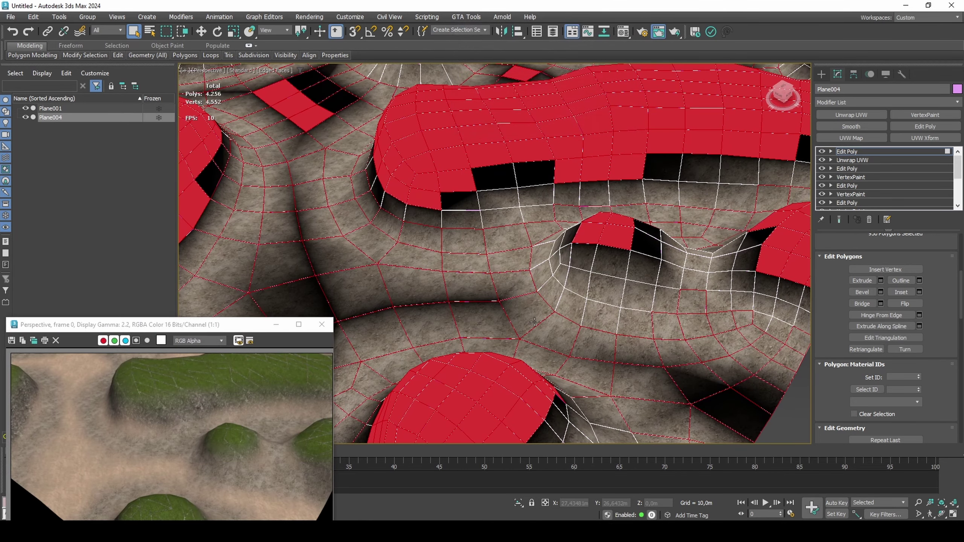
key(shift+q)
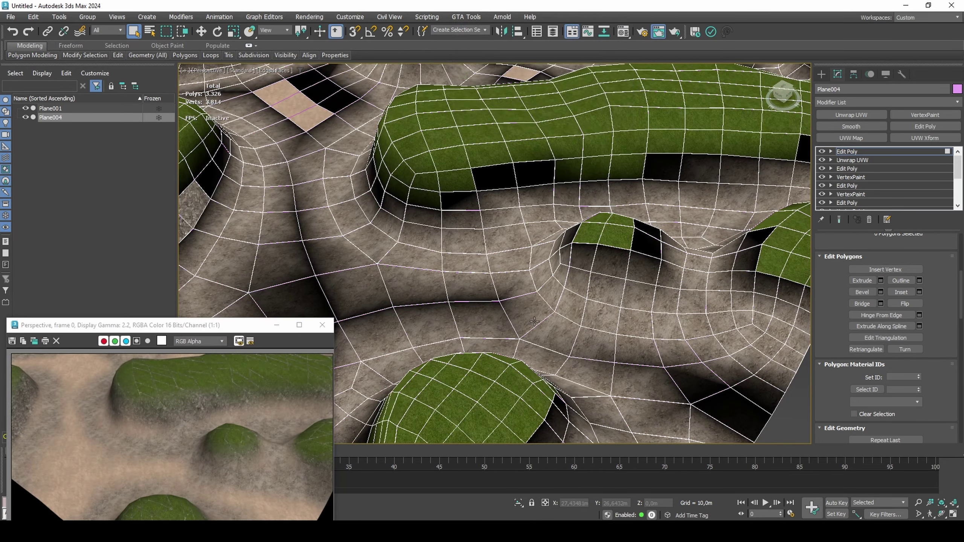
click(323, 325)
click(673, 32)
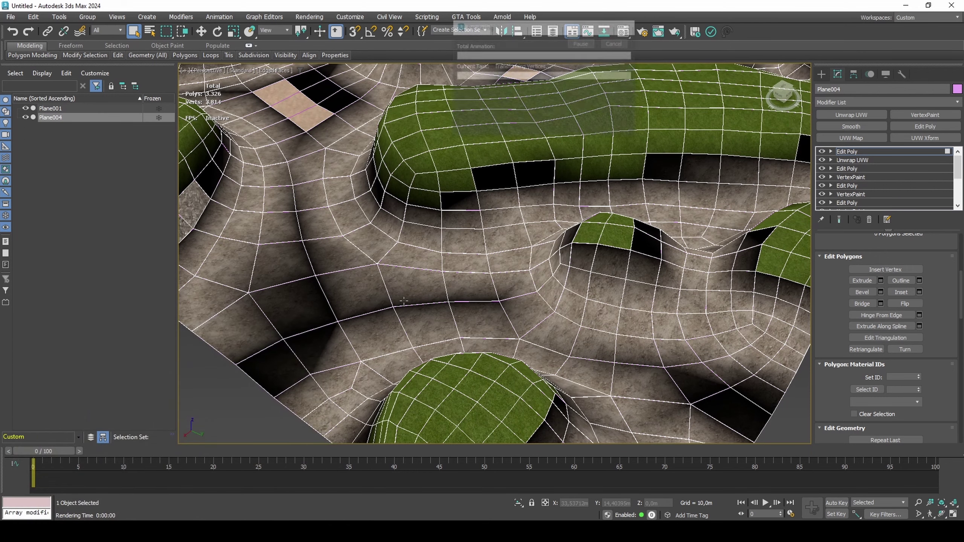
Turn off Antialiasing in the Scanline Renderer settings and render the close-up again.
click(642, 32)
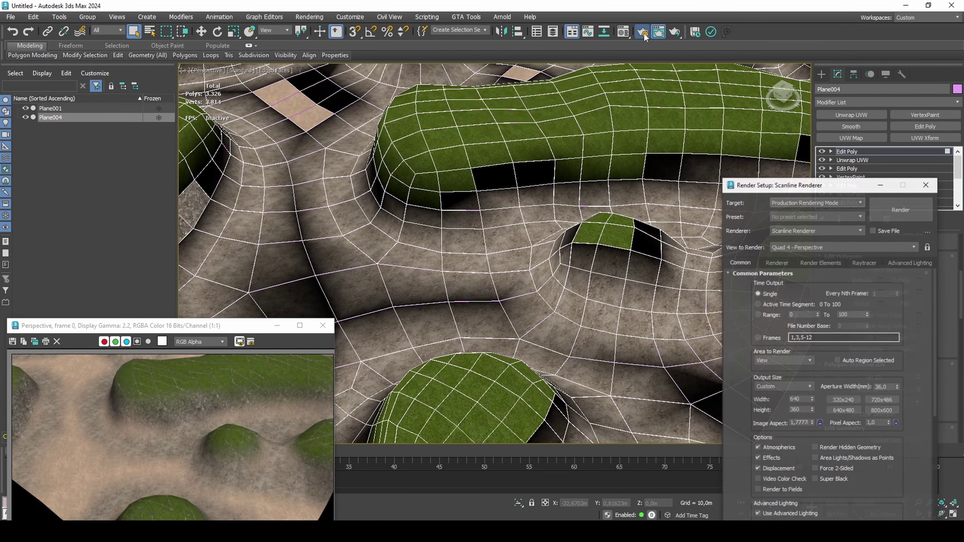
click(777, 262)
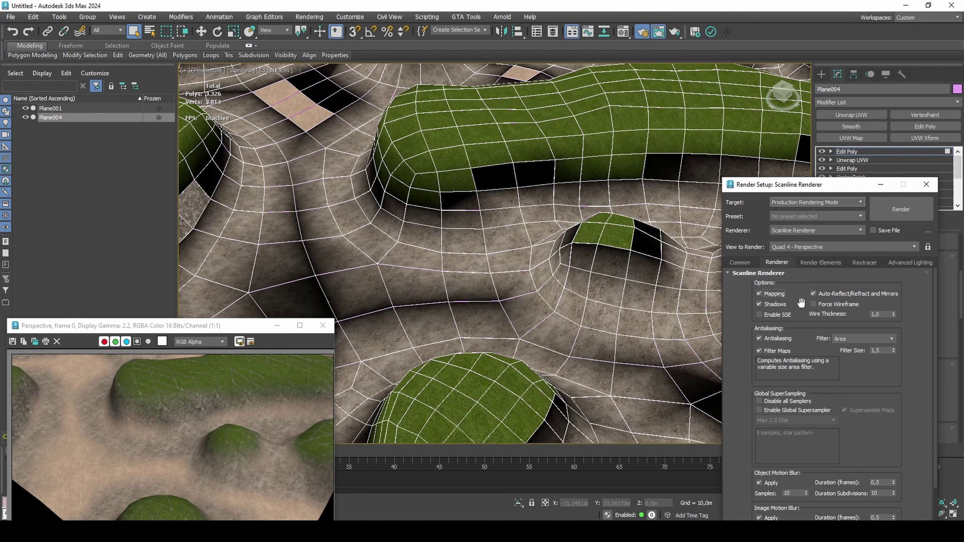
click(779, 338)
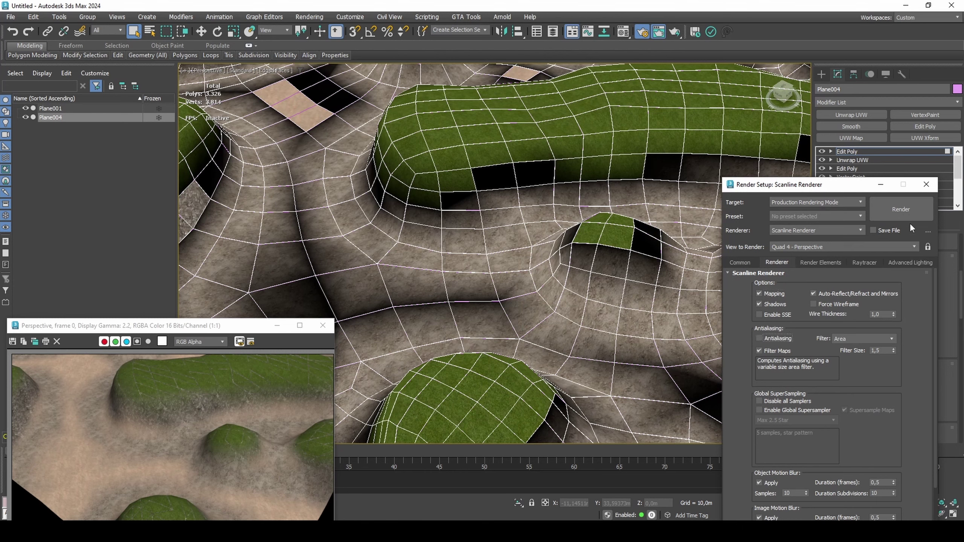
click(884, 205)
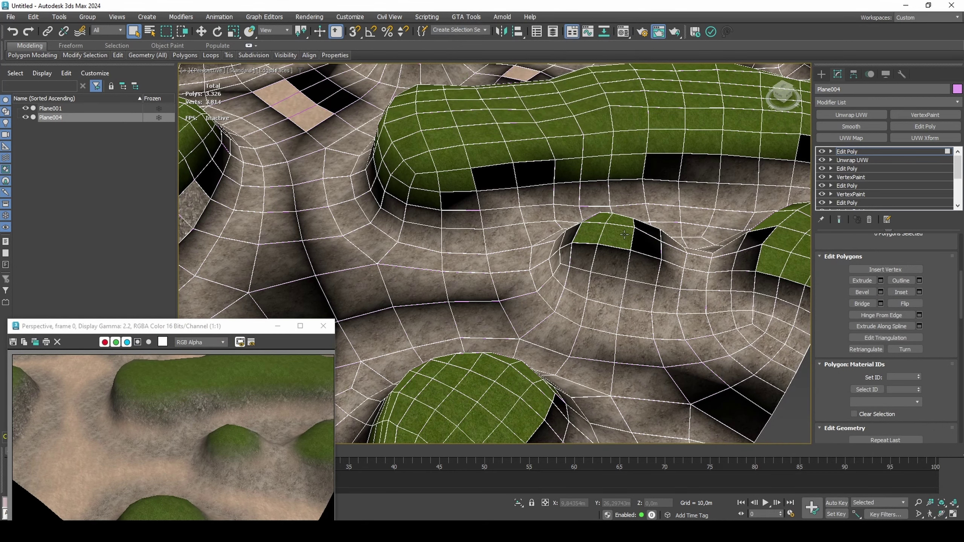
Undo the deletion of the black faces for comparison, delete them again and leave polygon level.
key(ctrl+z)
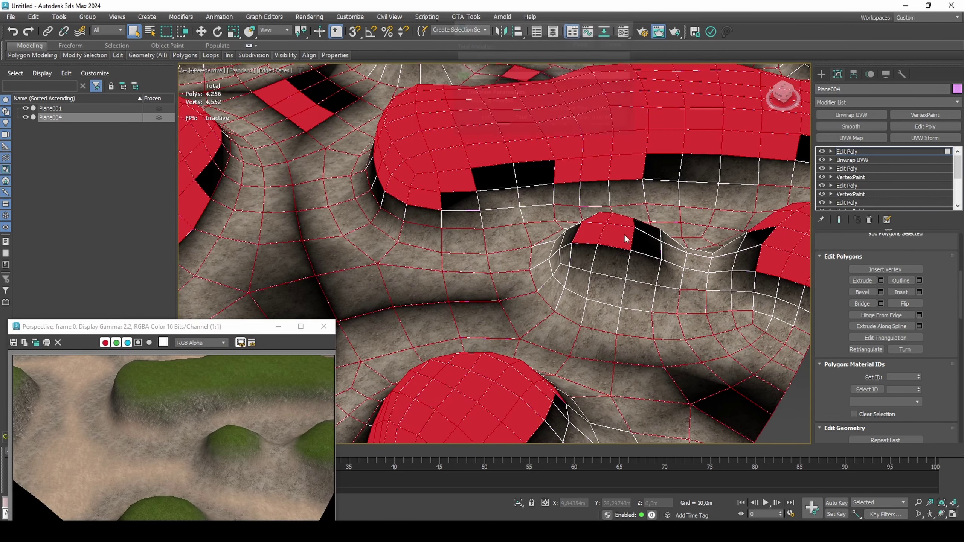
key(Delete)
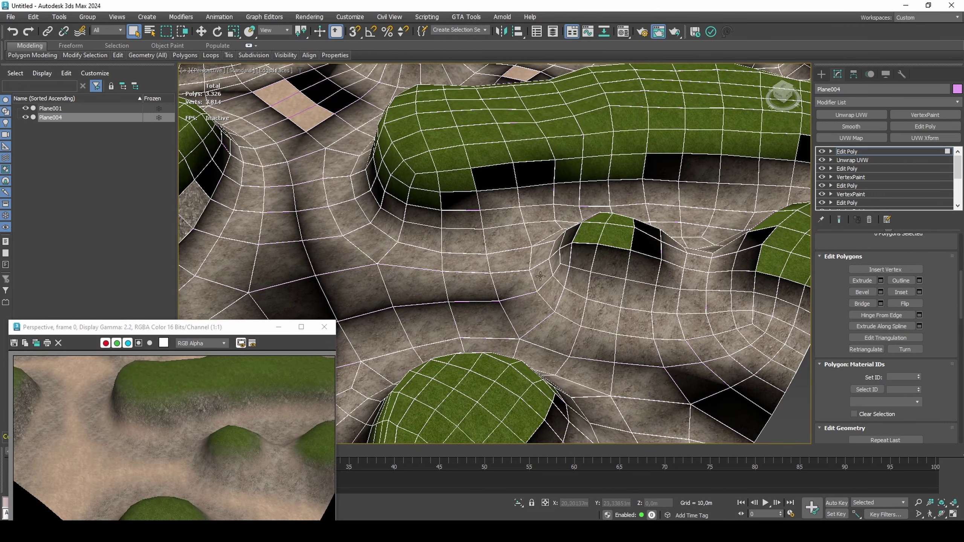
scroll(536, 274, down, 4)
middle_drag(534, 282, 535, 303)
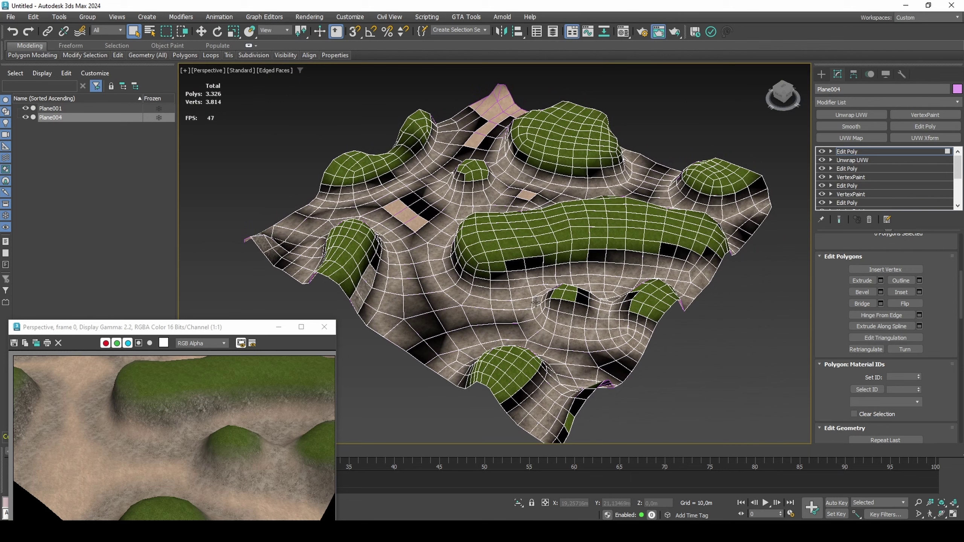
key(4)
Open the Channel Info utility for Plane004 and copy its Map Channel 9.
click(902, 75)
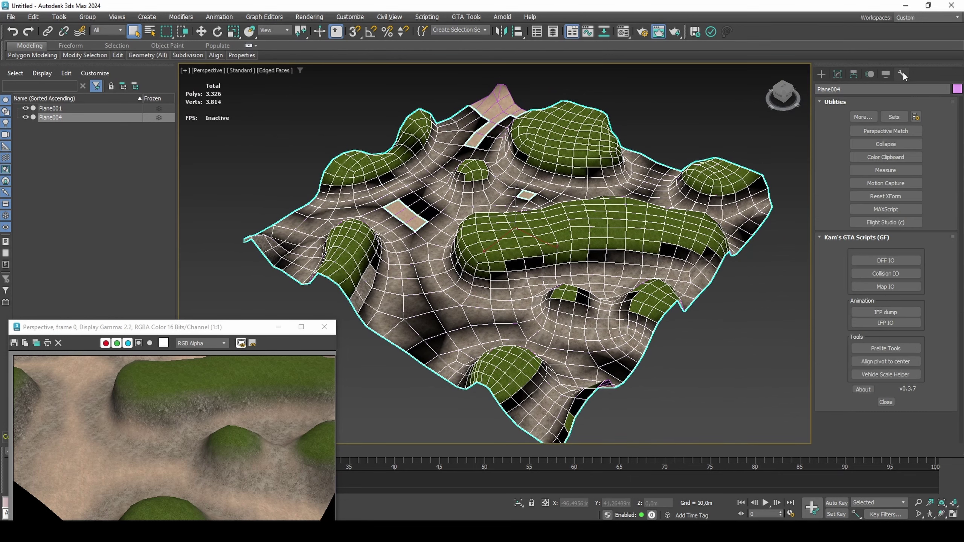
click(862, 117)
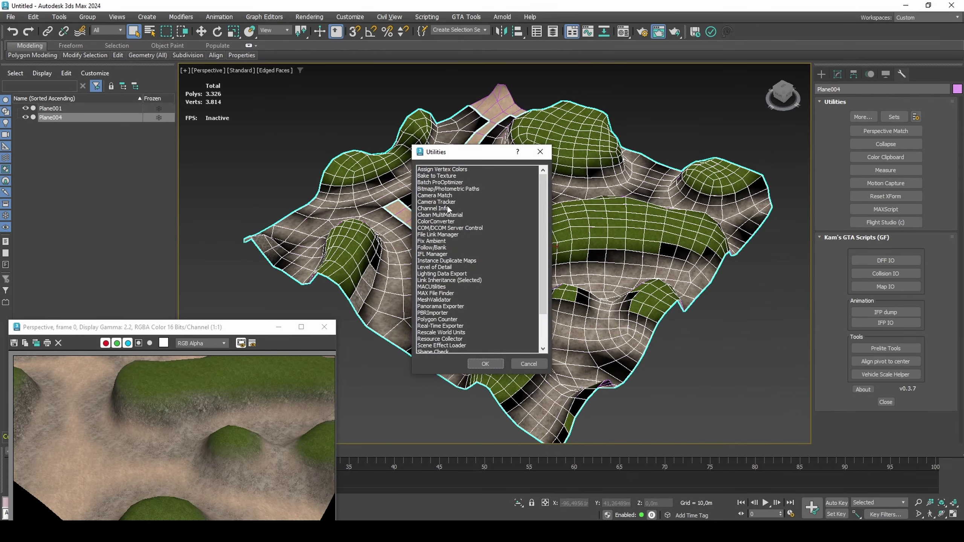
double_click(433, 208)
click(886, 437)
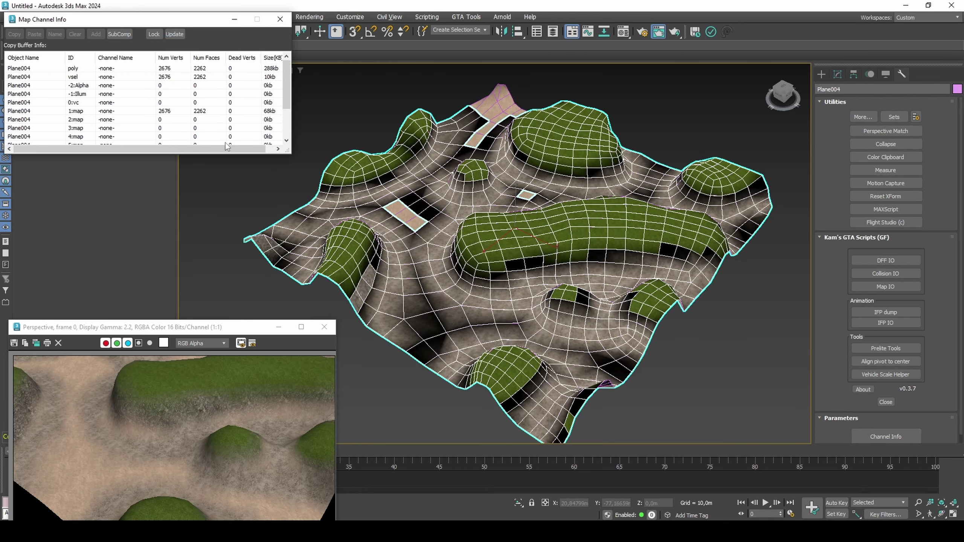
scroll(167, 134, down, 2)
click(101, 139)
right_click(100, 139)
click(101, 143)
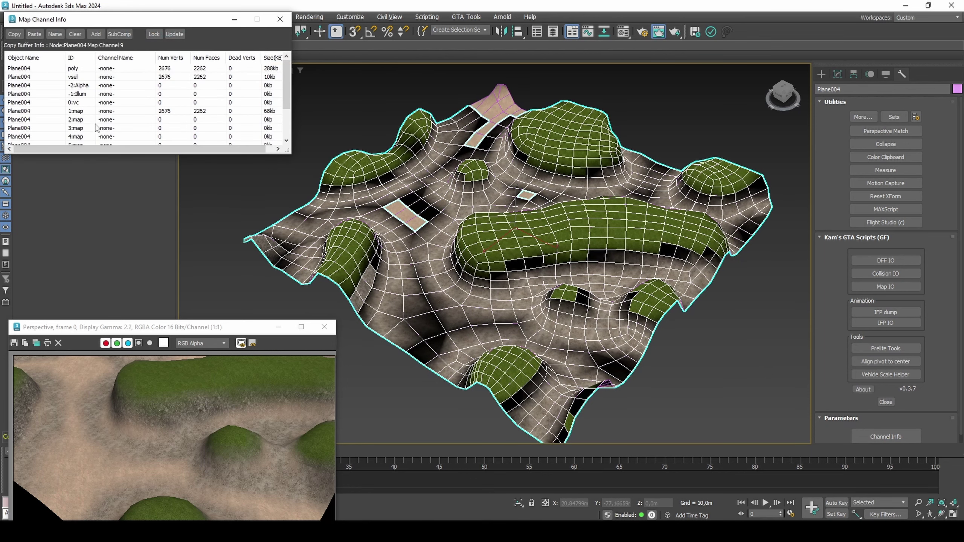
Paste the copied channel into Plane004's -2:Alpha channel, keeping the default channel name, and close the channel list.
click(86, 88)
right_click(86, 88)
click(99, 102)
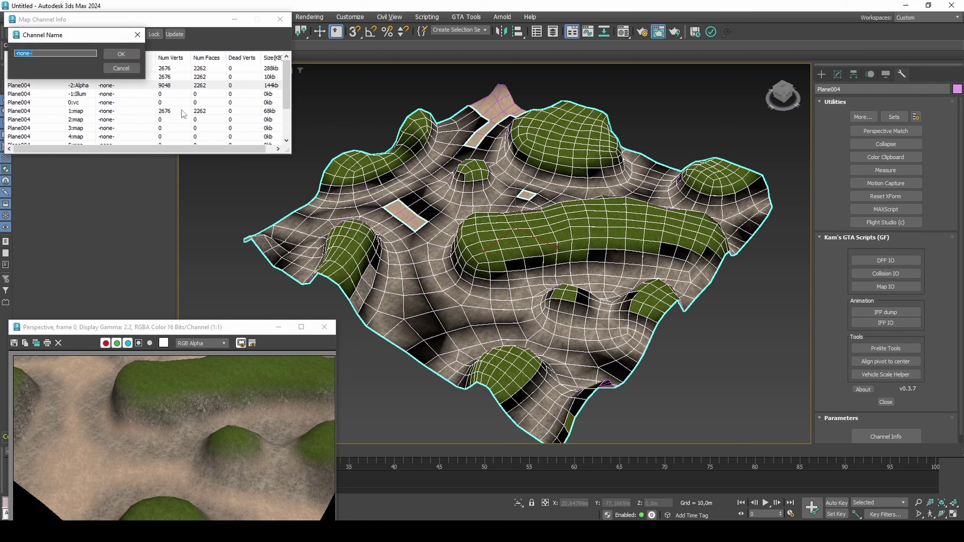
click(122, 54)
click(277, 24)
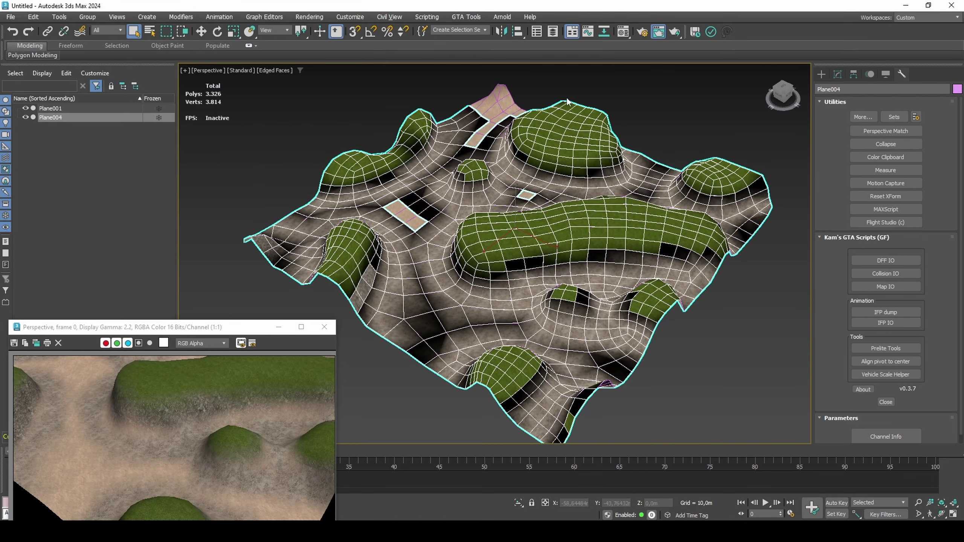
Add a VertexPaint modifier to both planes and fill their Vertex Color channel with grey AEAEAE.
click(838, 75)
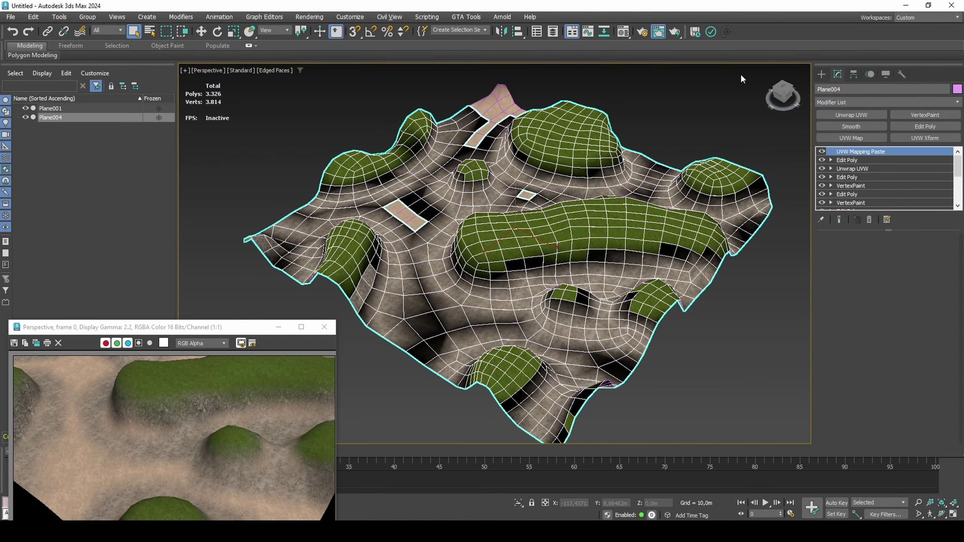
key(ctrl+a)
click(907, 115)
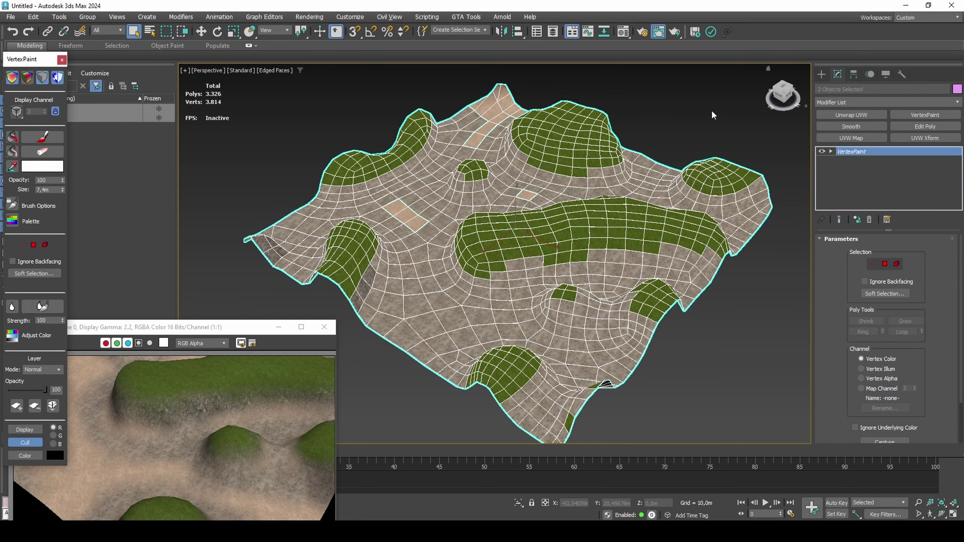
click(42, 166)
drag(193, 116, 177, 116)
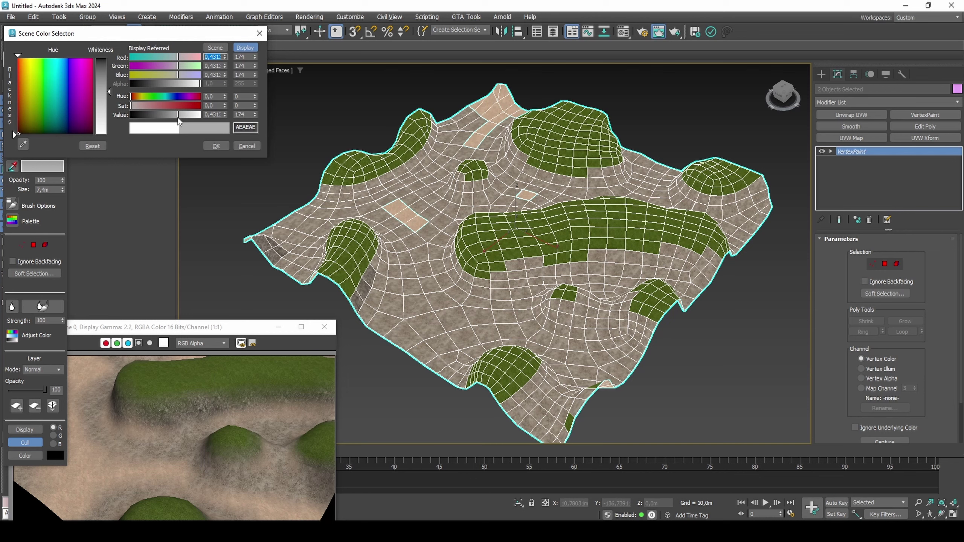
click(214, 146)
click(12, 137)
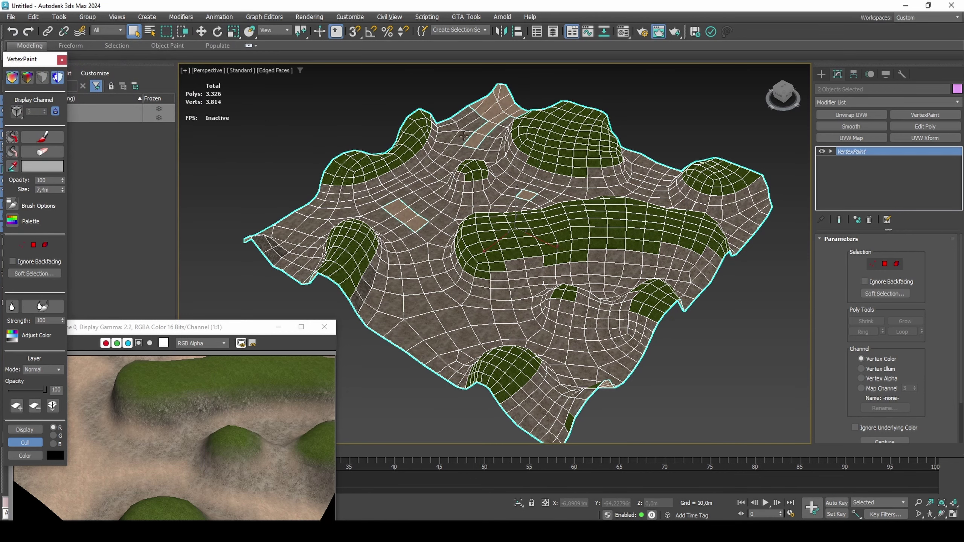
Add a second VertexPaint modifier to both planes and fill the Vertex Illum channel with the same grey.
click(914, 119)
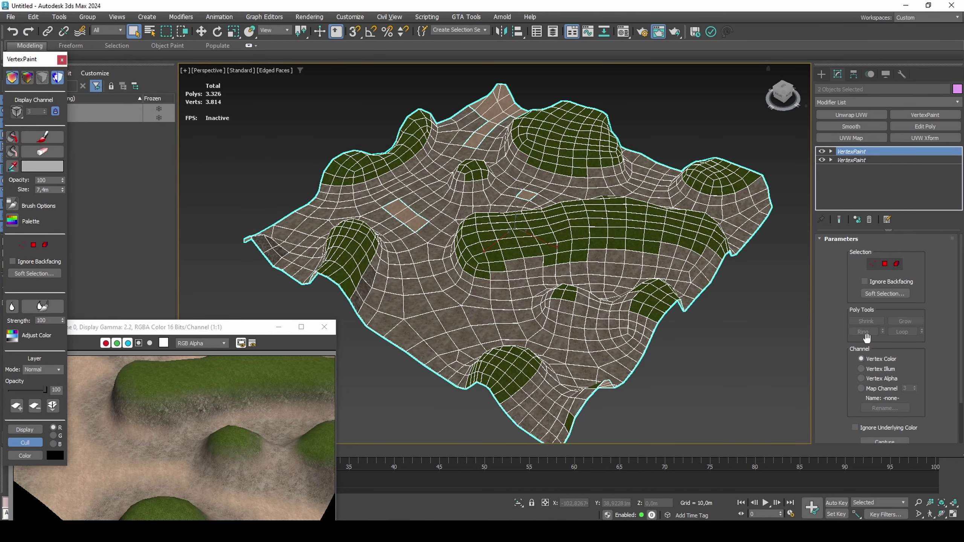
click(861, 369)
click(12, 137)
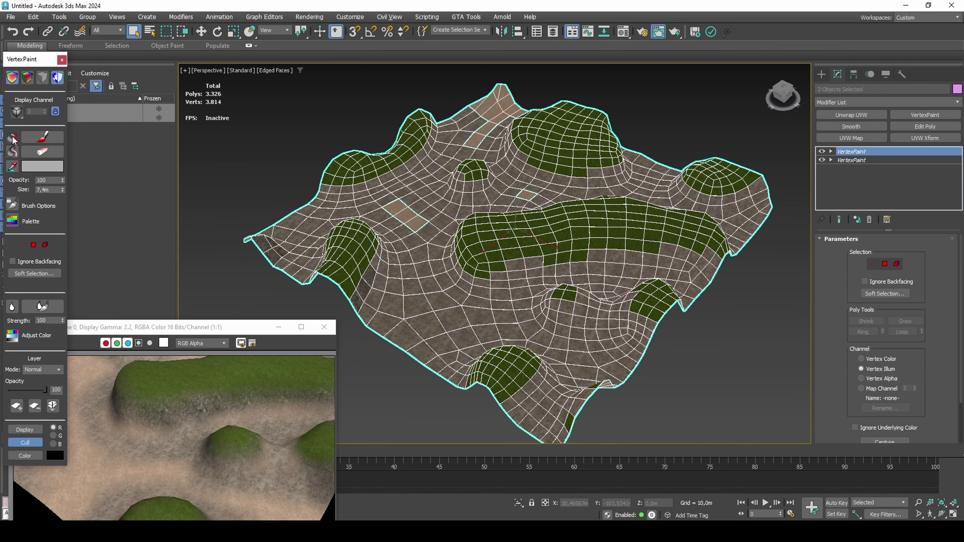
Rename Plane001 as base and Plane004 as alpha.
click(102, 125)
click(92, 109)
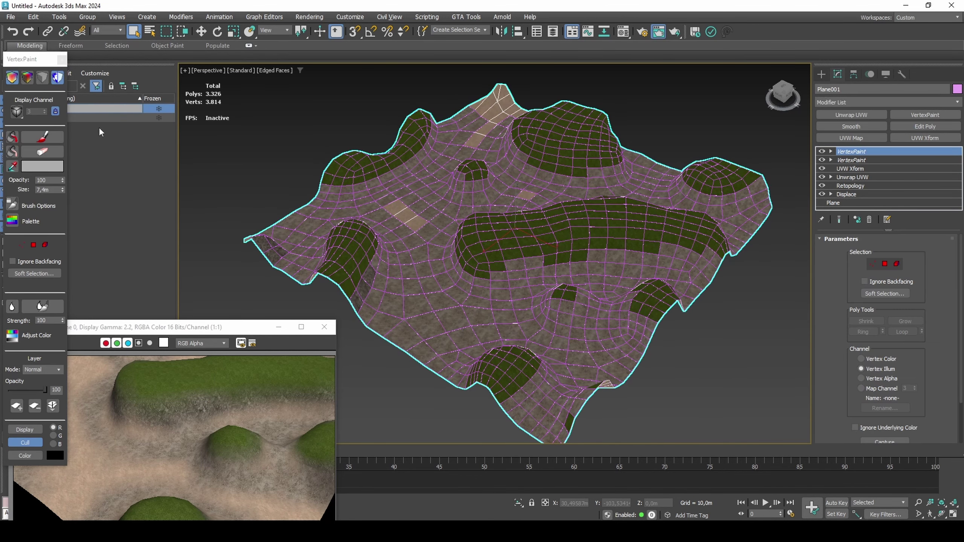
click(98, 117)
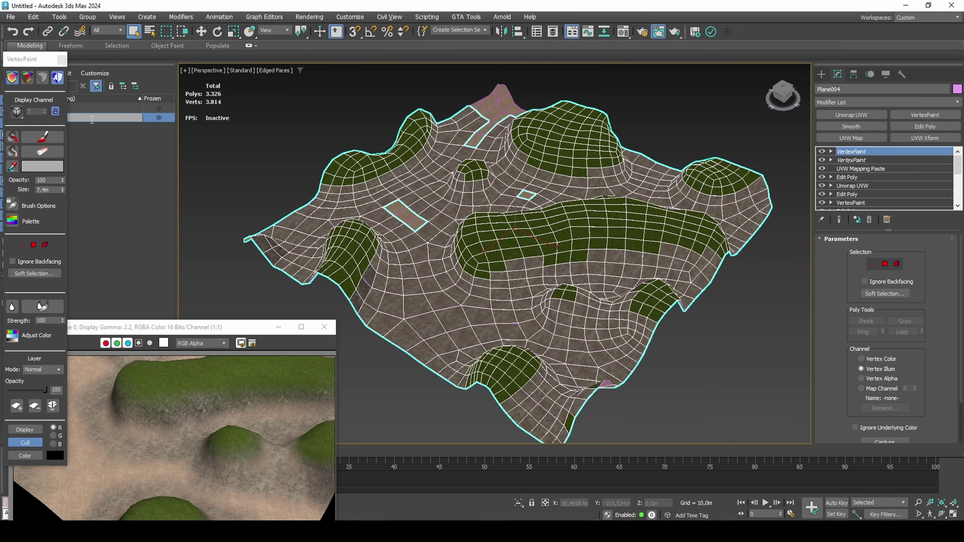
click(85, 132)
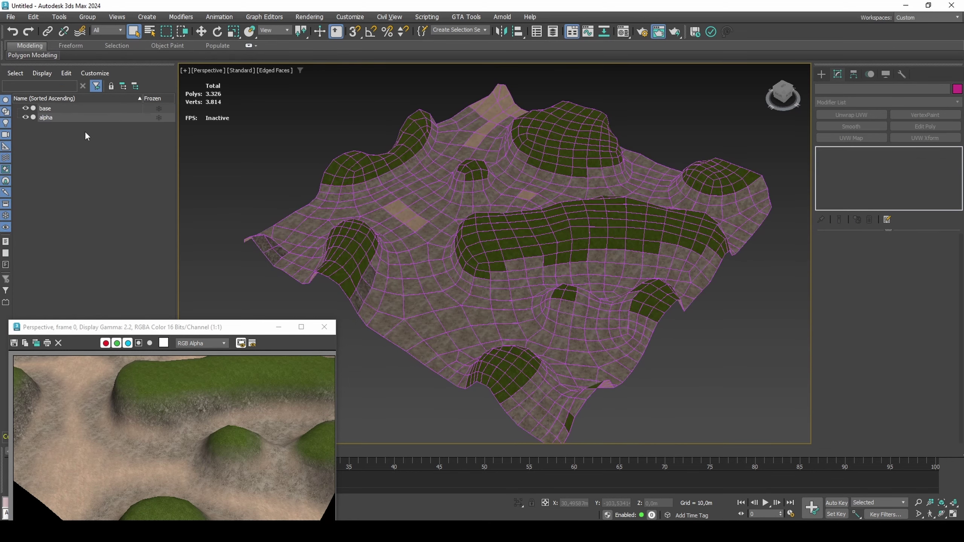
Export only the base object as a RenderWare model (*.dff) named base, with Lighting Flag and Vertex Normals turned off.
click(50, 109)
click(10, 16)
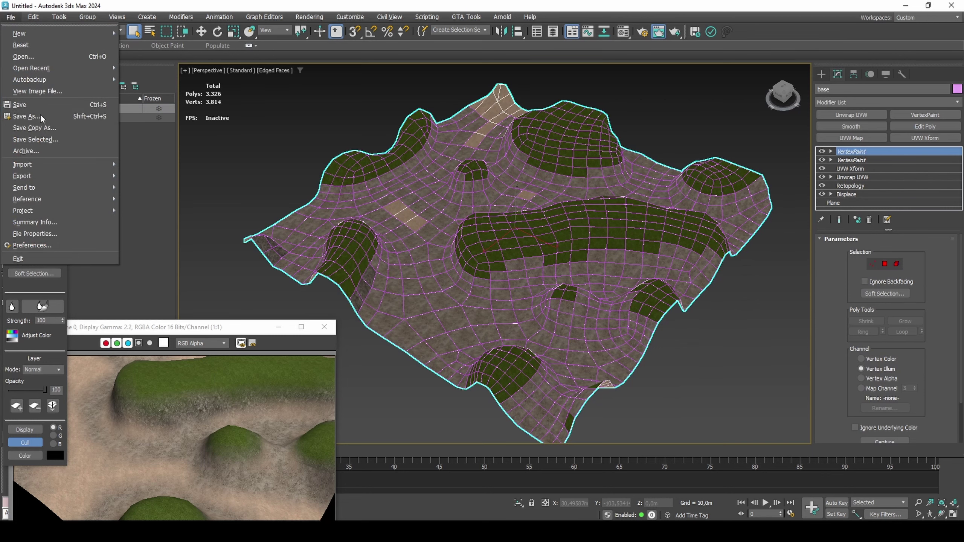
mouse_move(50, 182)
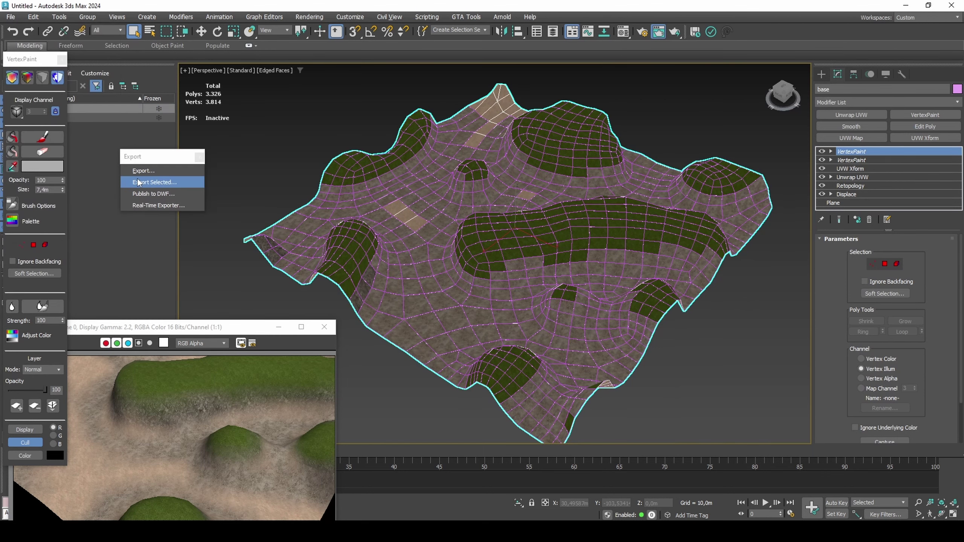
click(138, 183)
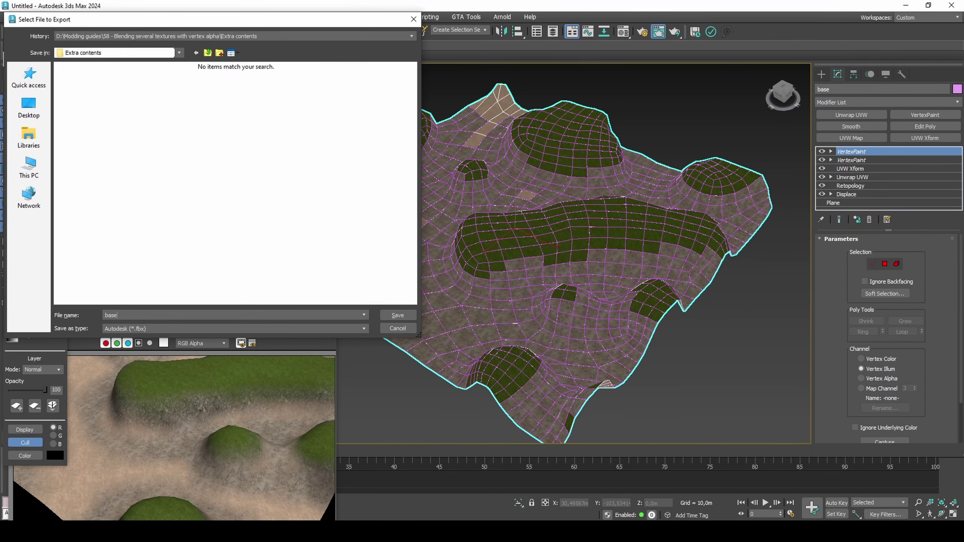
click(162, 327)
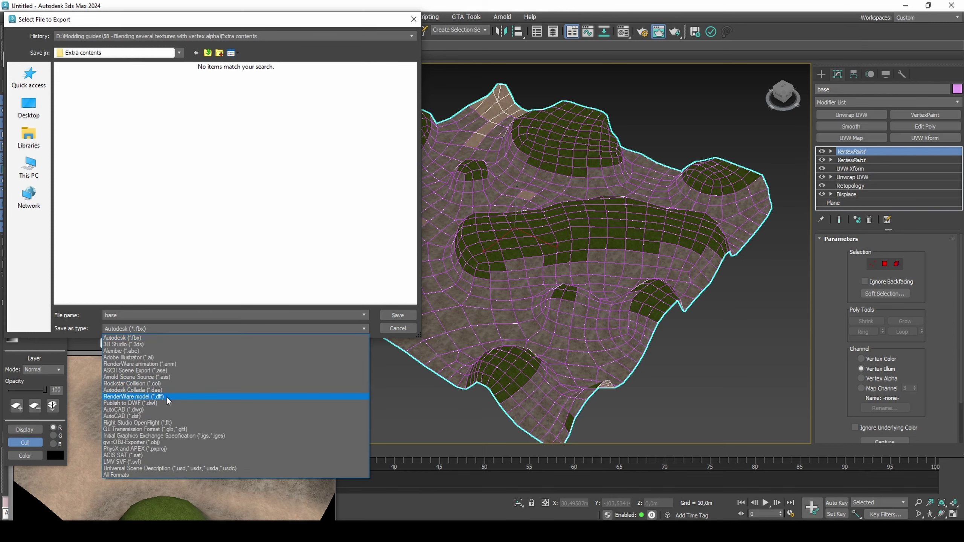
click(167, 396)
key(Return)
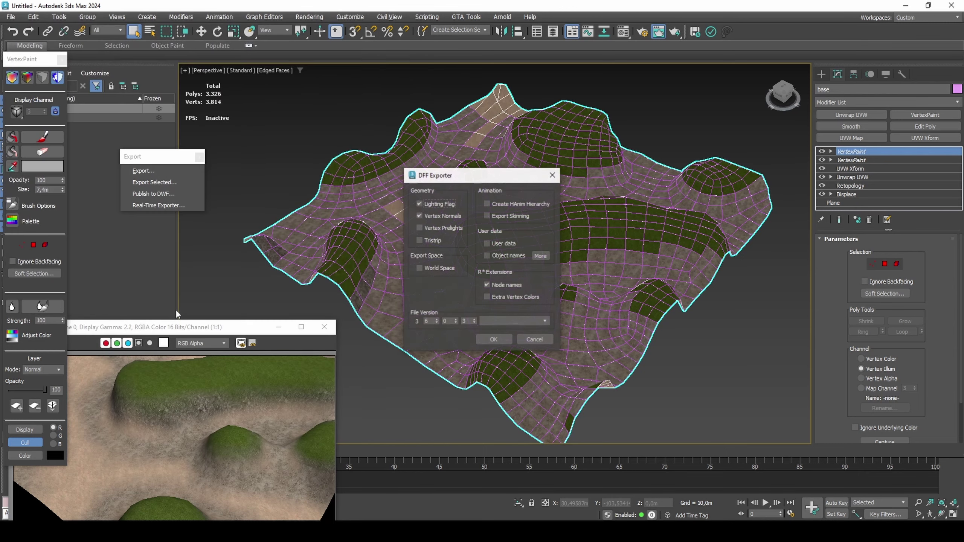
click(438, 208)
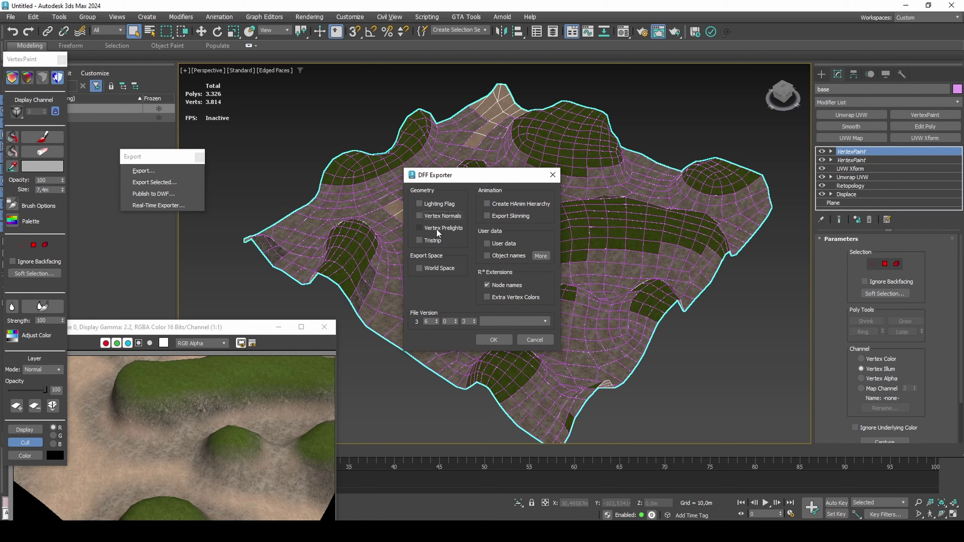
click(493, 340)
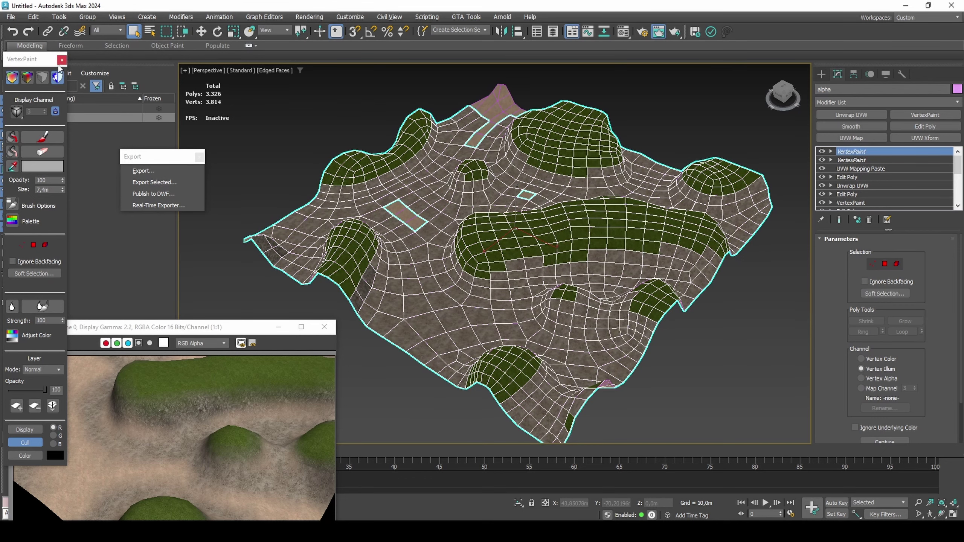
Export only the alpha object as a RenderWare model (*.dff) named alpha.
click(152, 183)
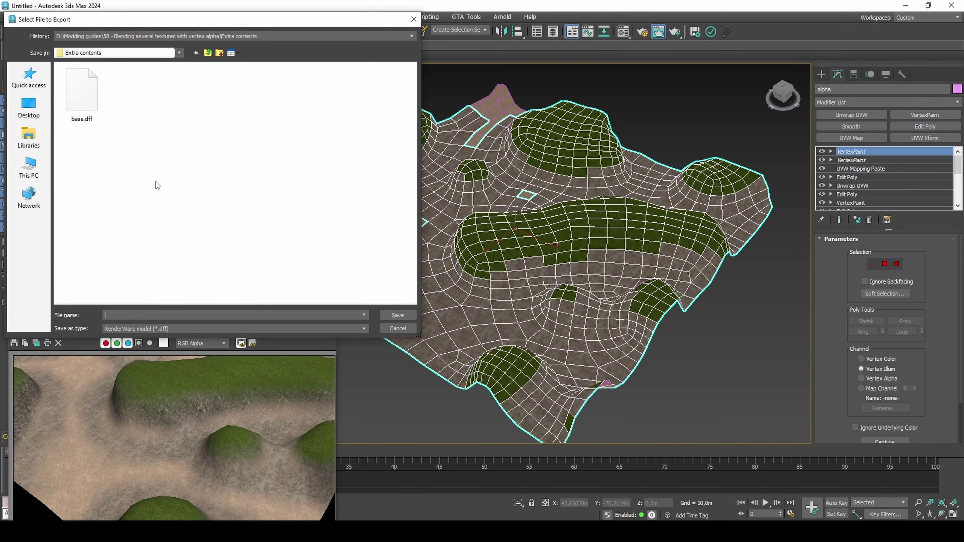
text(alpha)
key(Return)
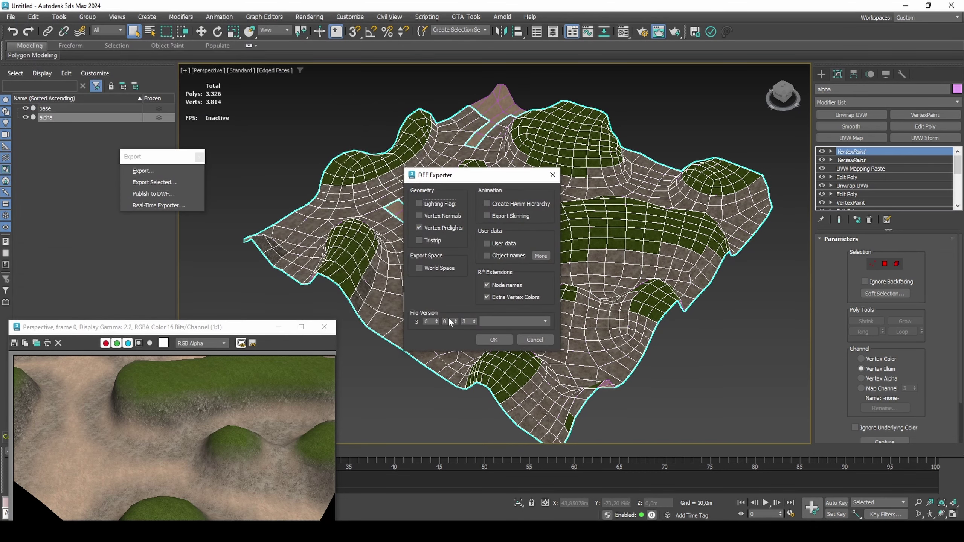
click(487, 339)
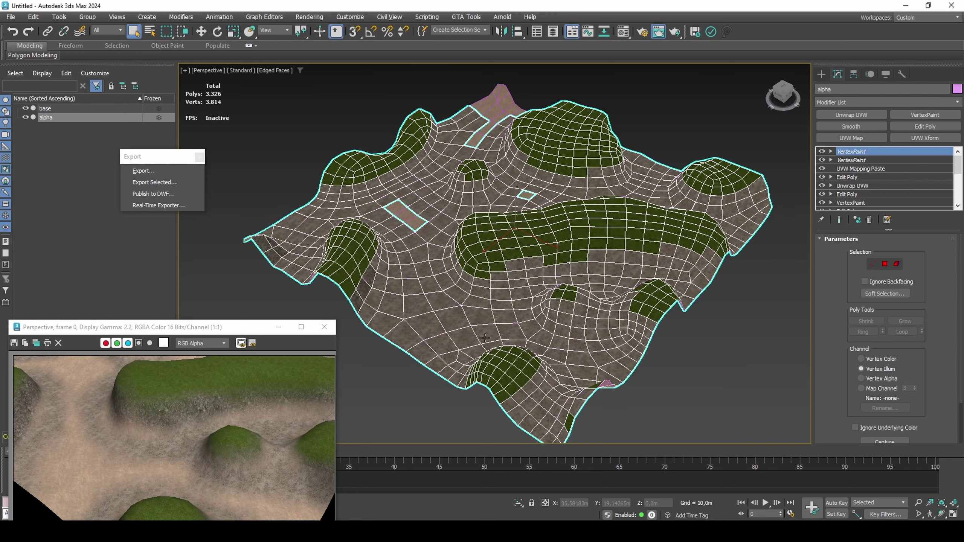
Select the base terrain, launch the GTA Tools collision exporter and assign base as its collision mesh.
click(485, 337)
click(466, 16)
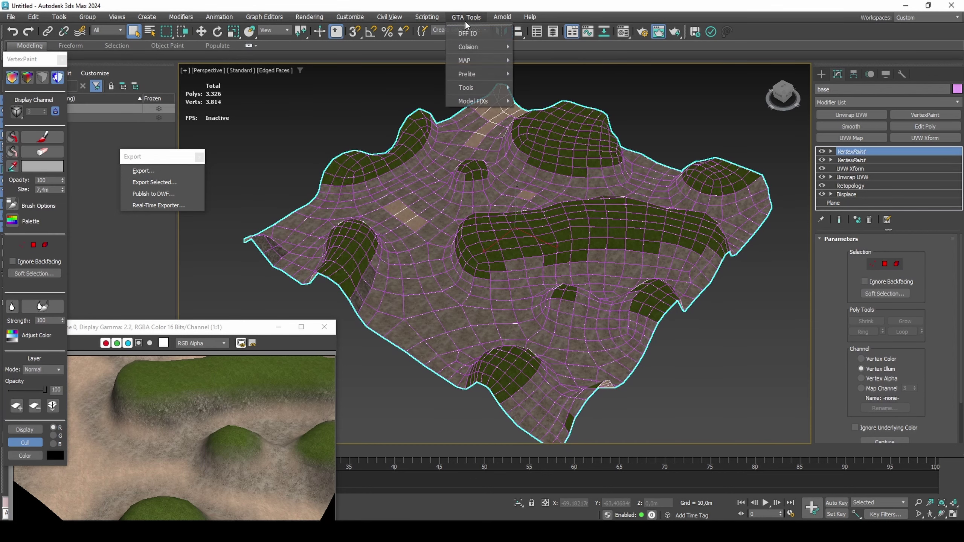
mouse_move(479, 45)
click(535, 44)
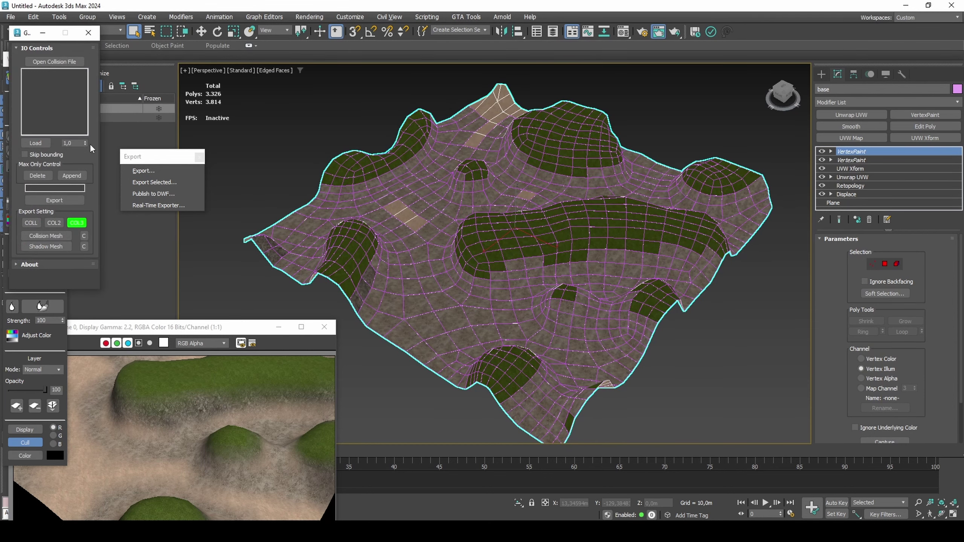
click(46, 235)
click(488, 98)
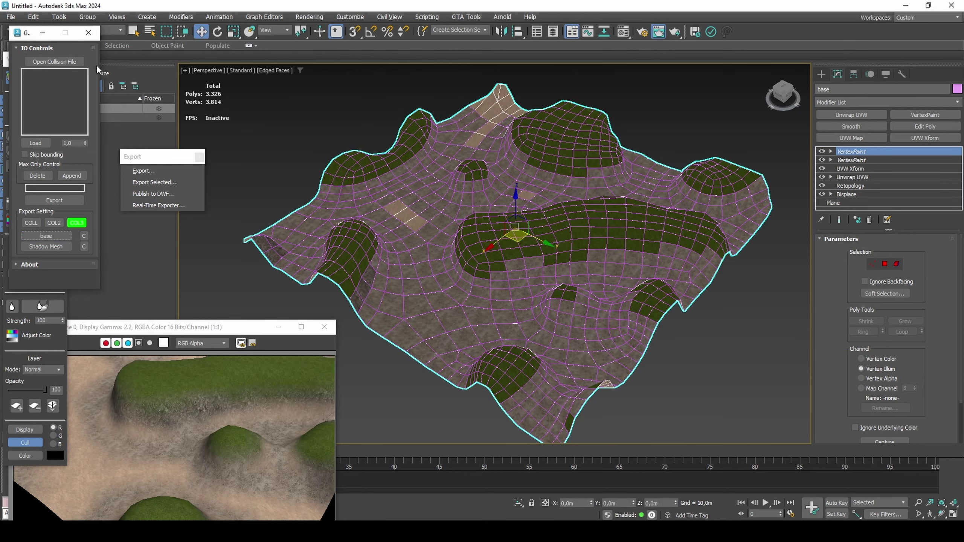
Export the base object's collision in COL3 format to a COL file named base in the Extra contents folder.
drag(24, 38, 123, 93)
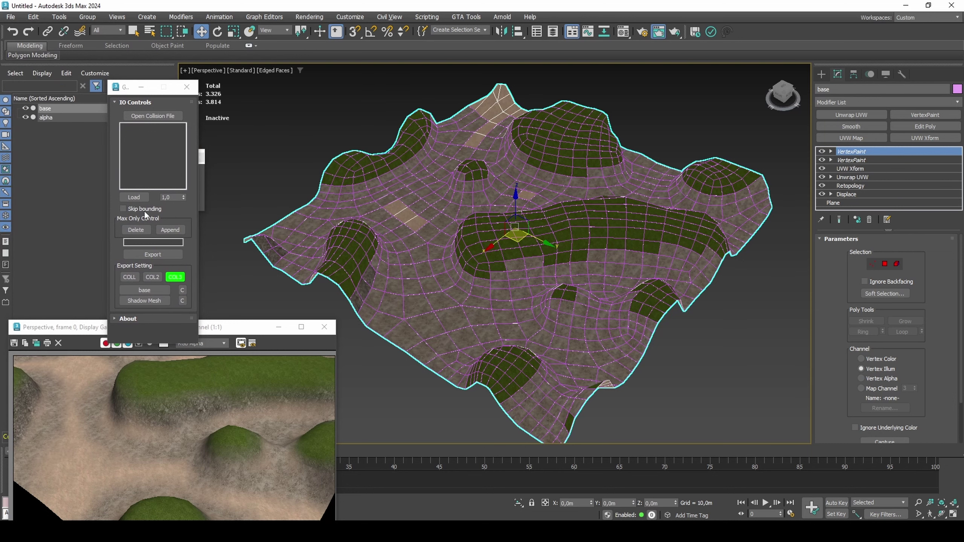
click(144, 290)
click(66, 108)
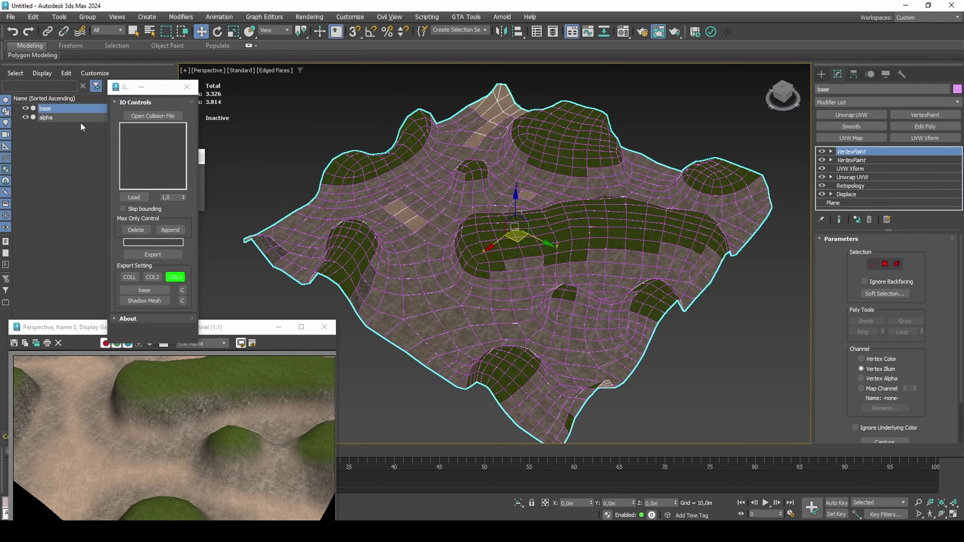
click(154, 253)
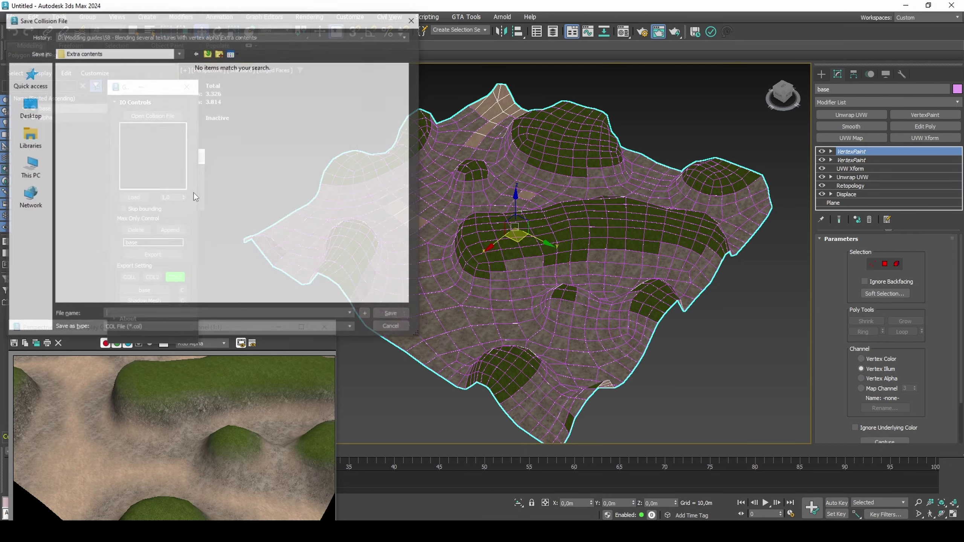
text(base)
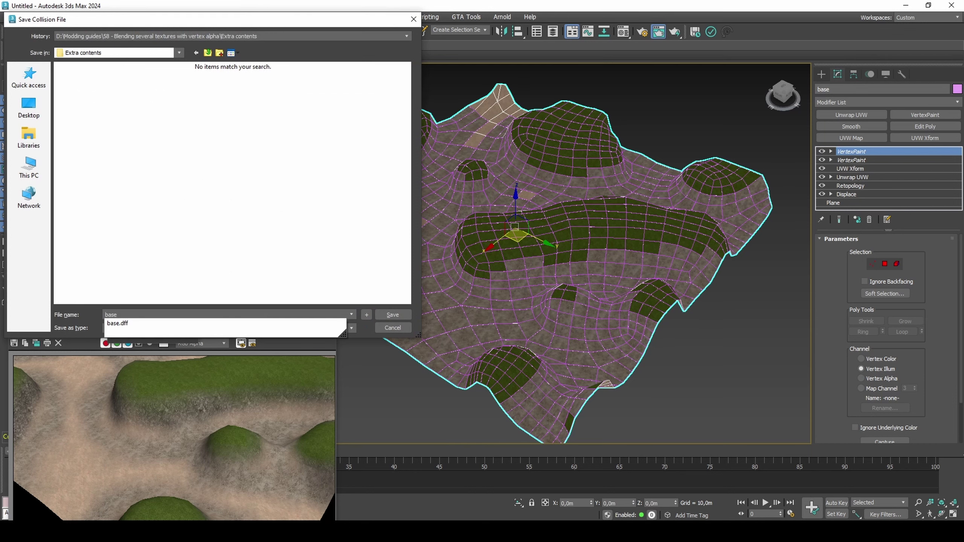
key(Return)
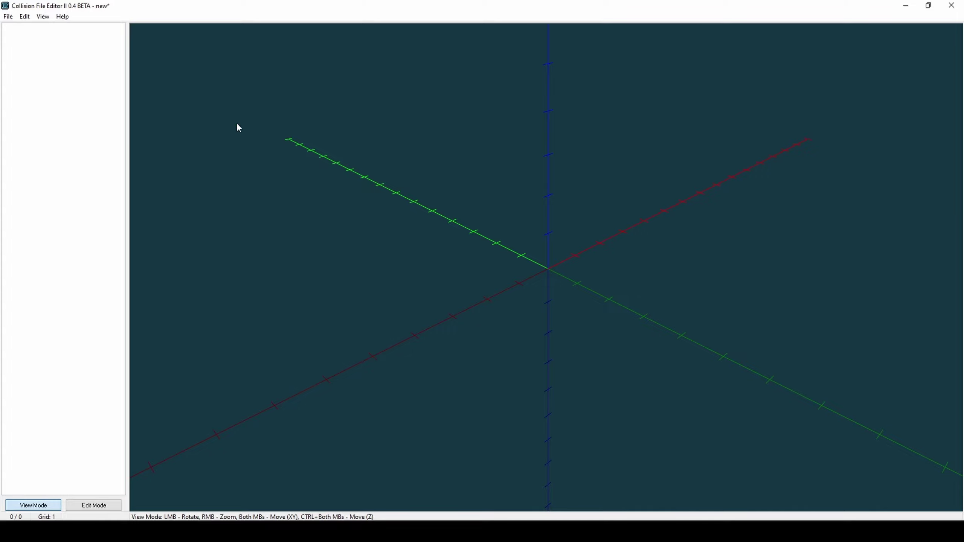
Add base.col from the Extra contents folder to the empty project in Collision File Editor II.
click(25, 16)
click(34, 29)
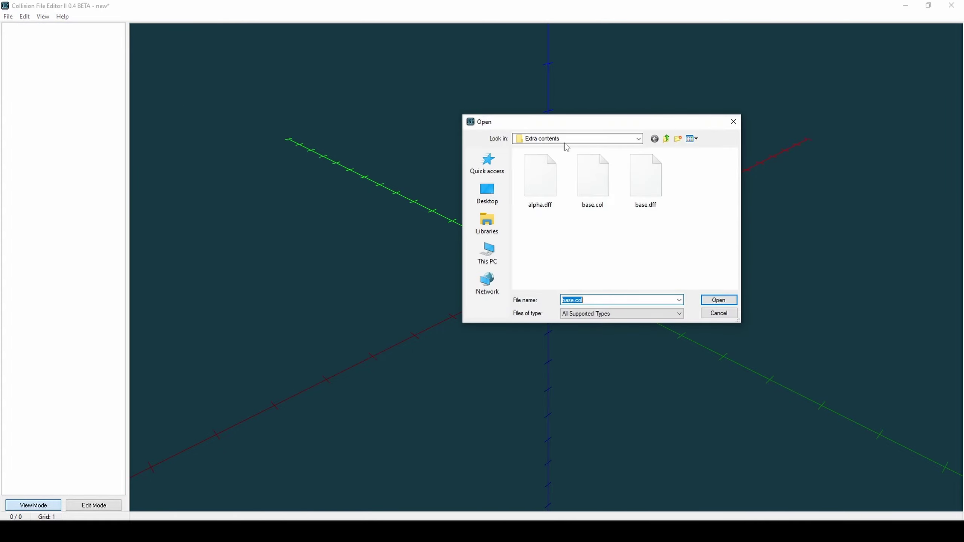
double_click(606, 177)
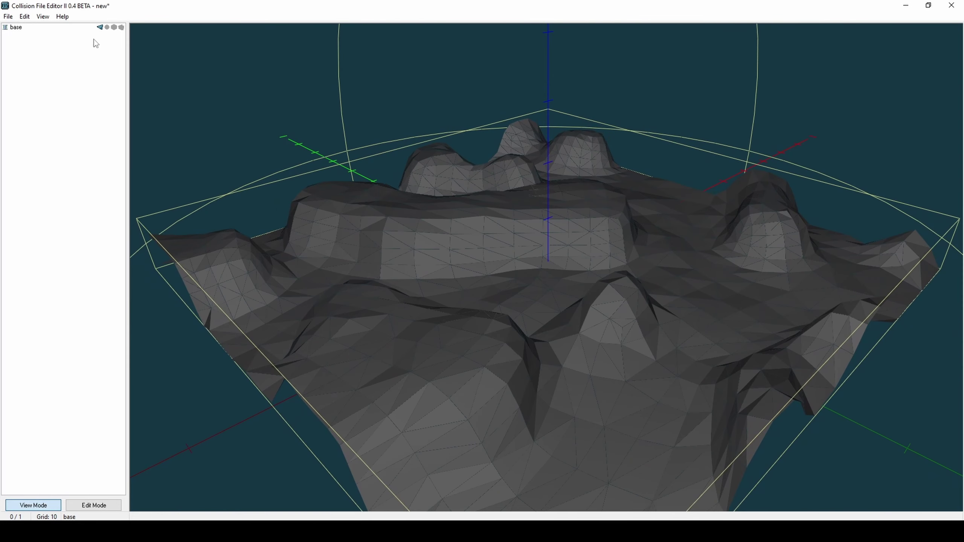
Copy the base collision as an LOD entry and delete the original base entry.
right_click(87, 29)
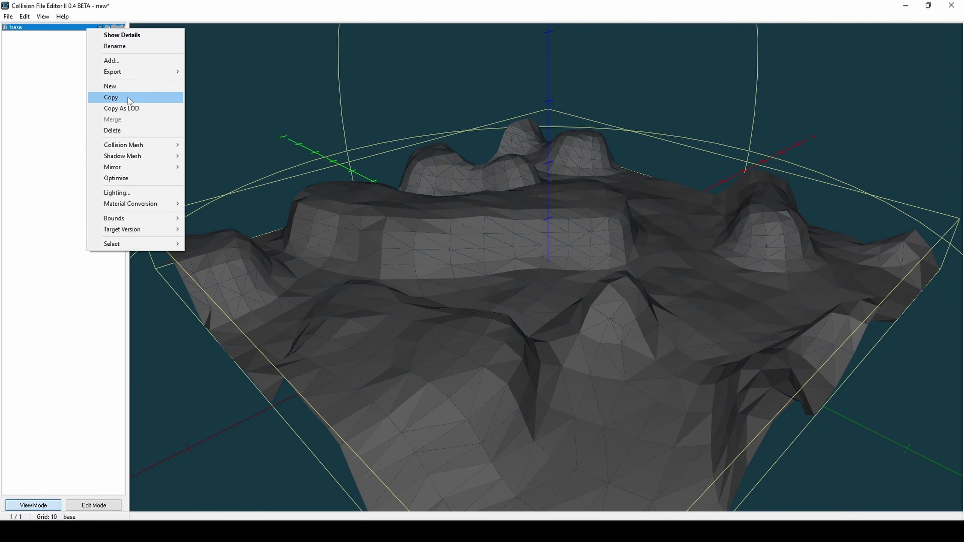
click(129, 108)
right_click(67, 30)
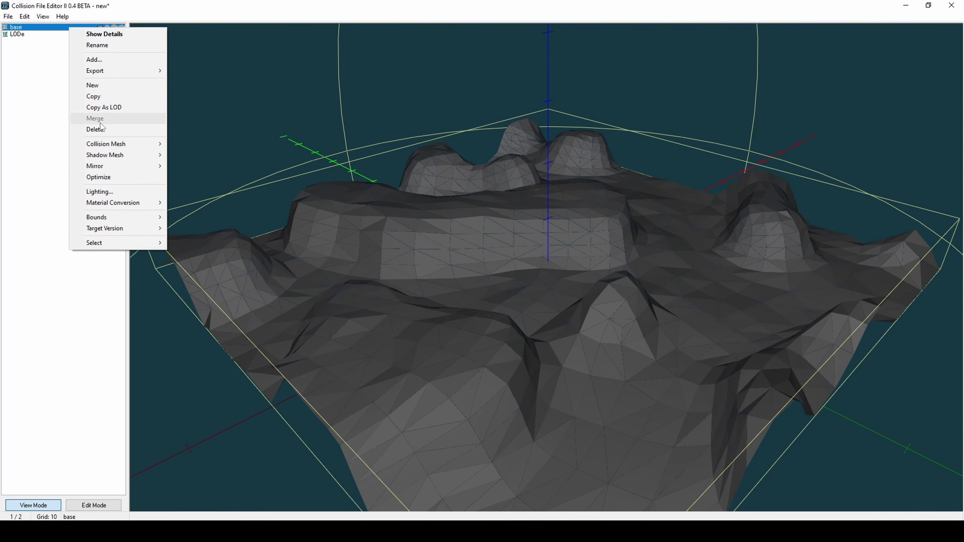
click(94, 129)
Export the remaining LODe collision as a GTA collision file (*.col) named alpha.
right_click(71, 26)
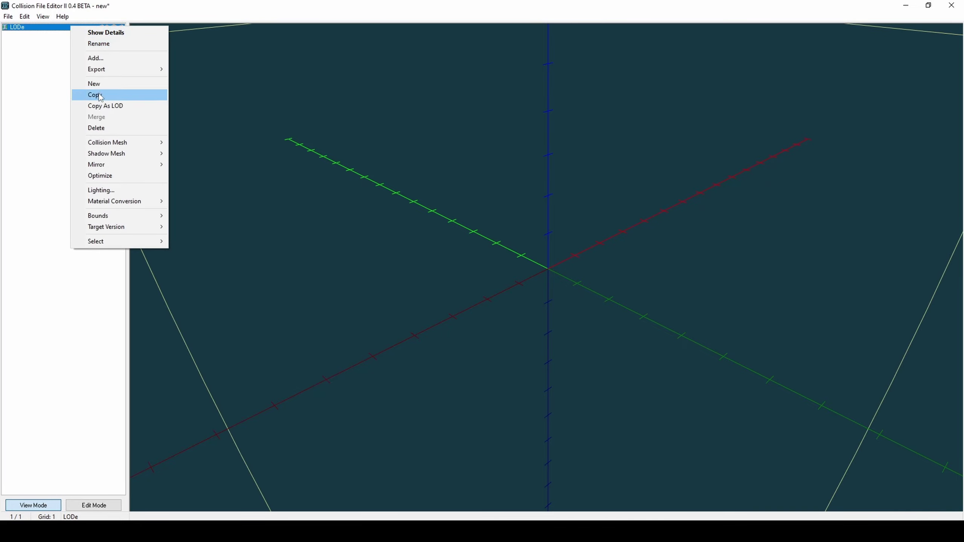
mouse_move(122, 73)
click(200, 81)
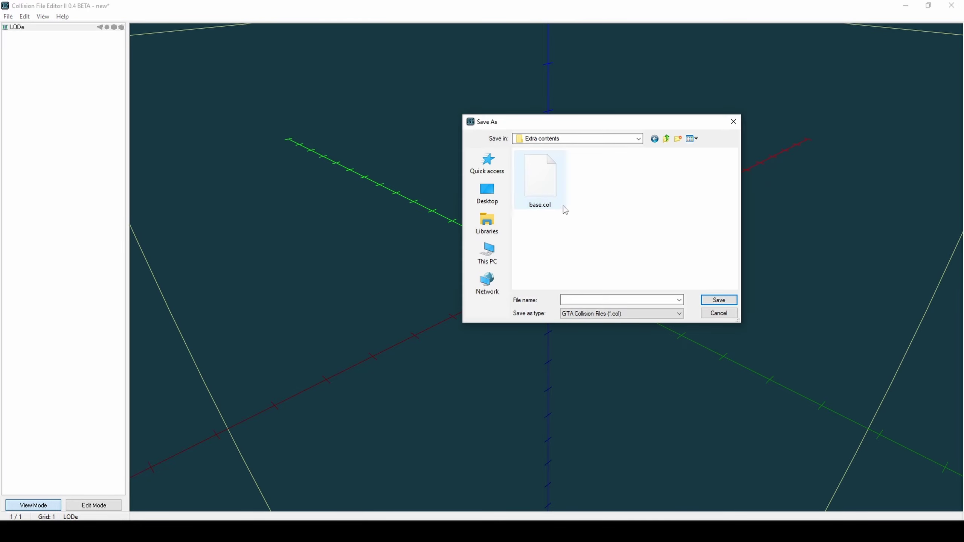
click(589, 300)
text(a)
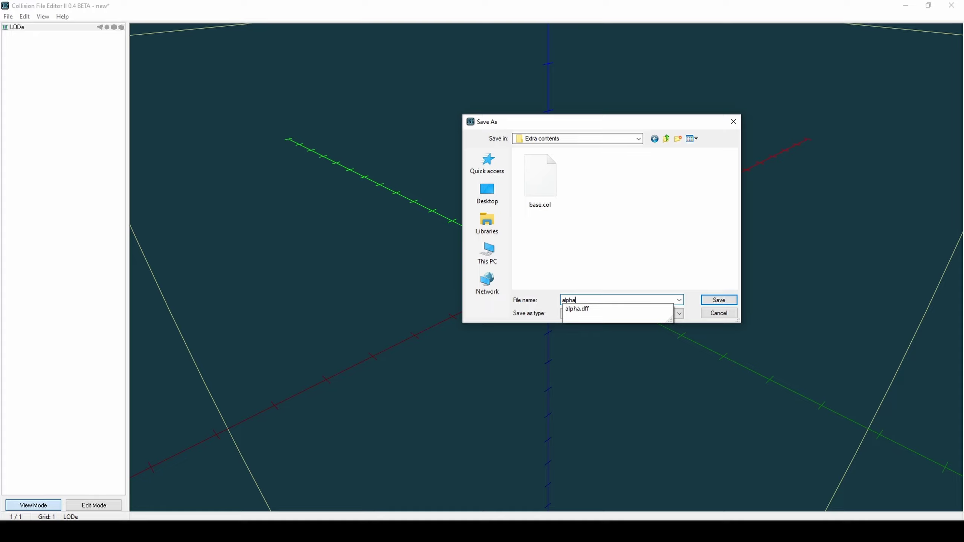
text(lpha)
key(Return)
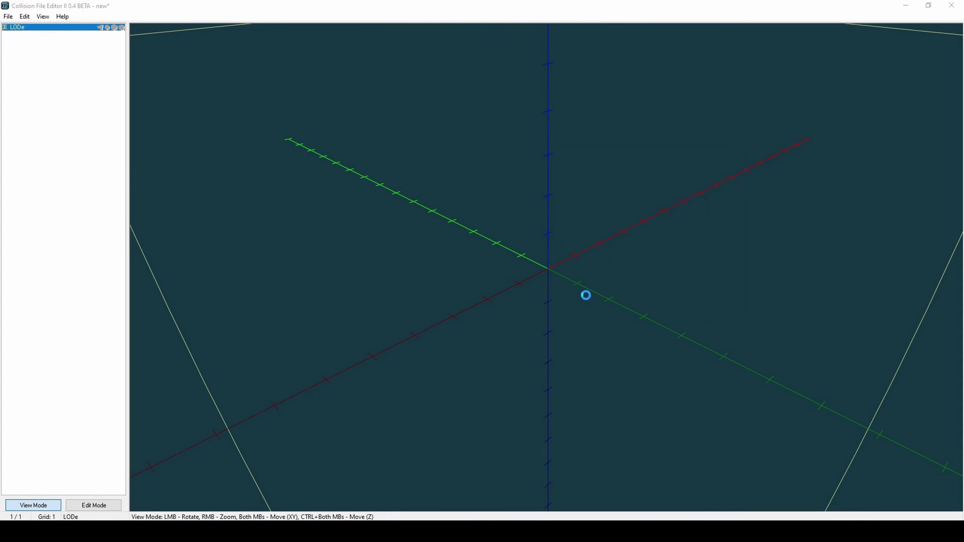